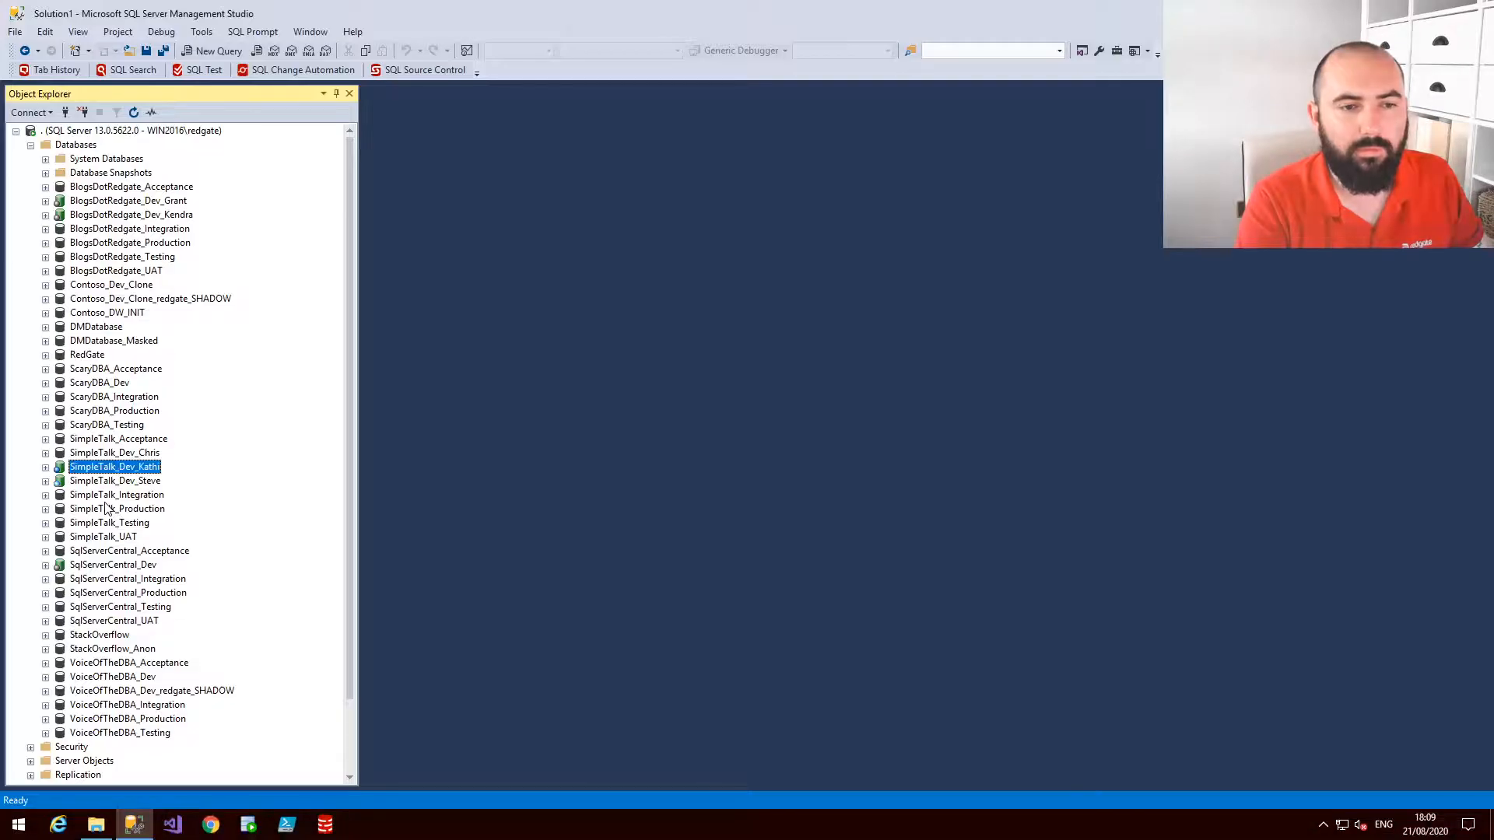
Browse the SimpleTalk_Dev_Kathi database's tables and open a new query window on that database
{"action": "left_click", "coordinate": [45, 467]}
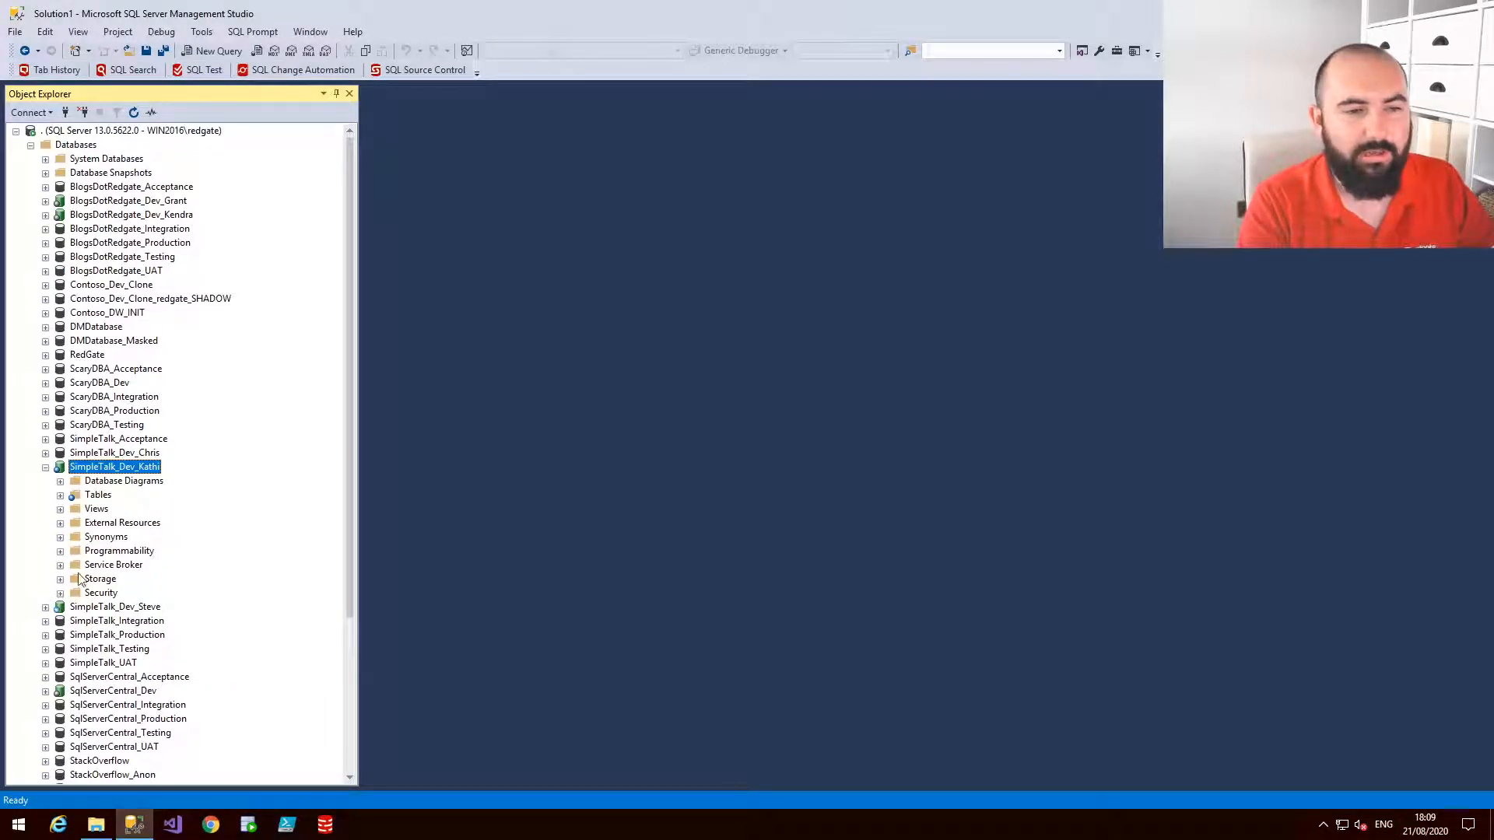
{"action": "left_click", "coordinate": [59, 495]}
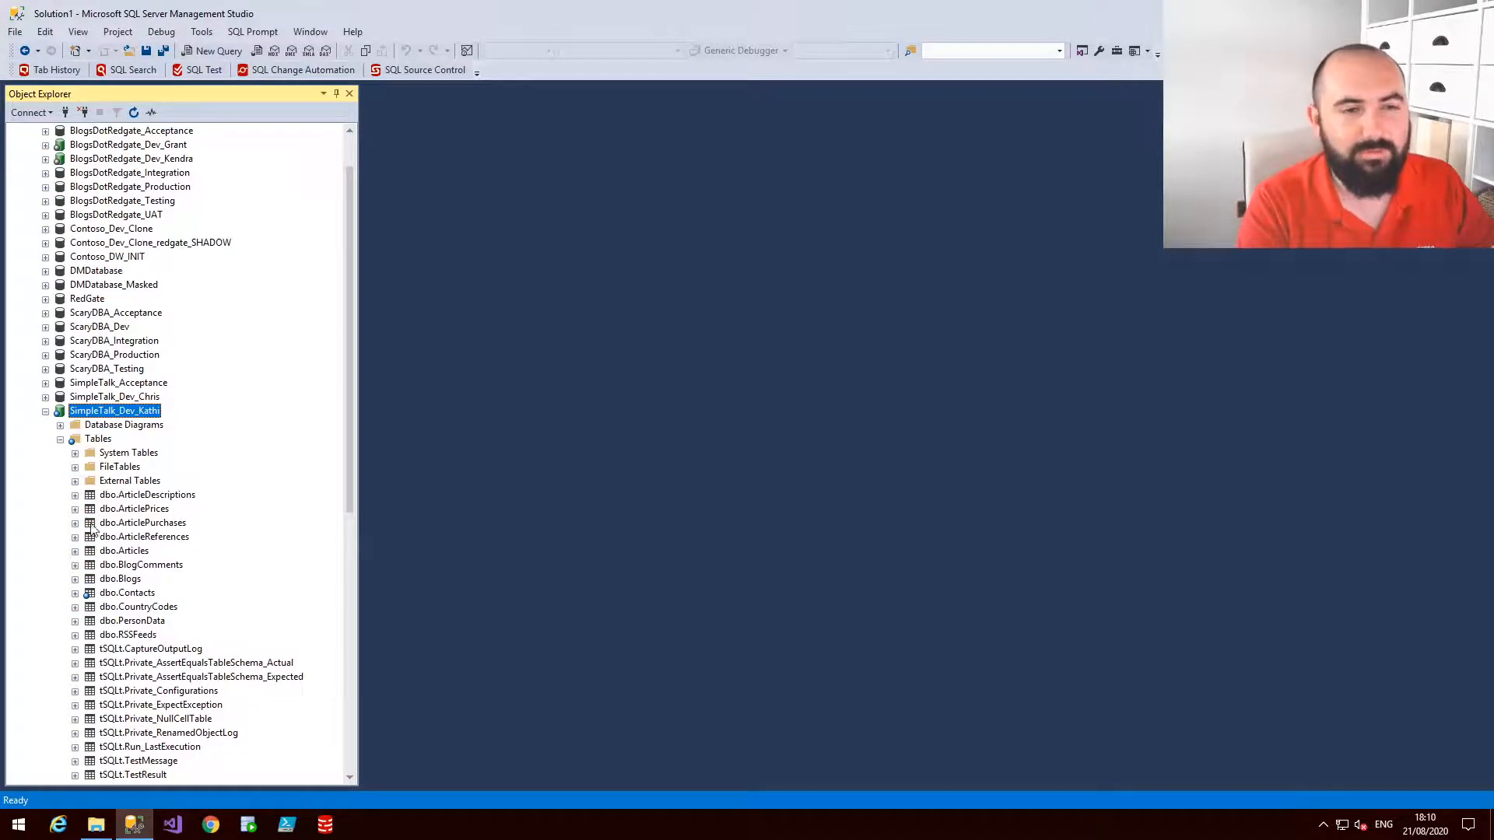
{"action": "left_click", "coordinate": [60, 438]}
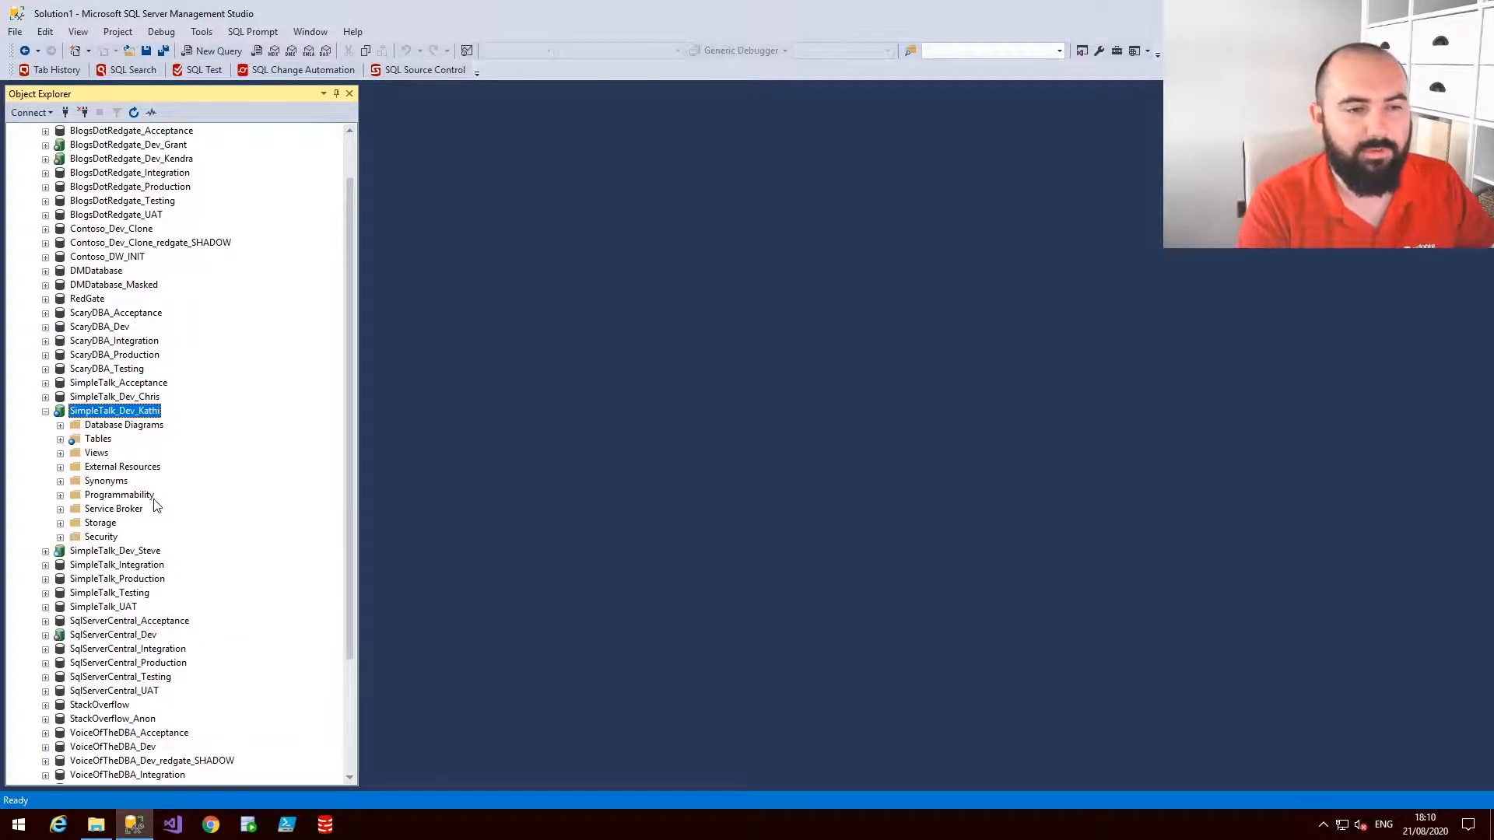
{"action": "right_click", "coordinate": [132, 416]}
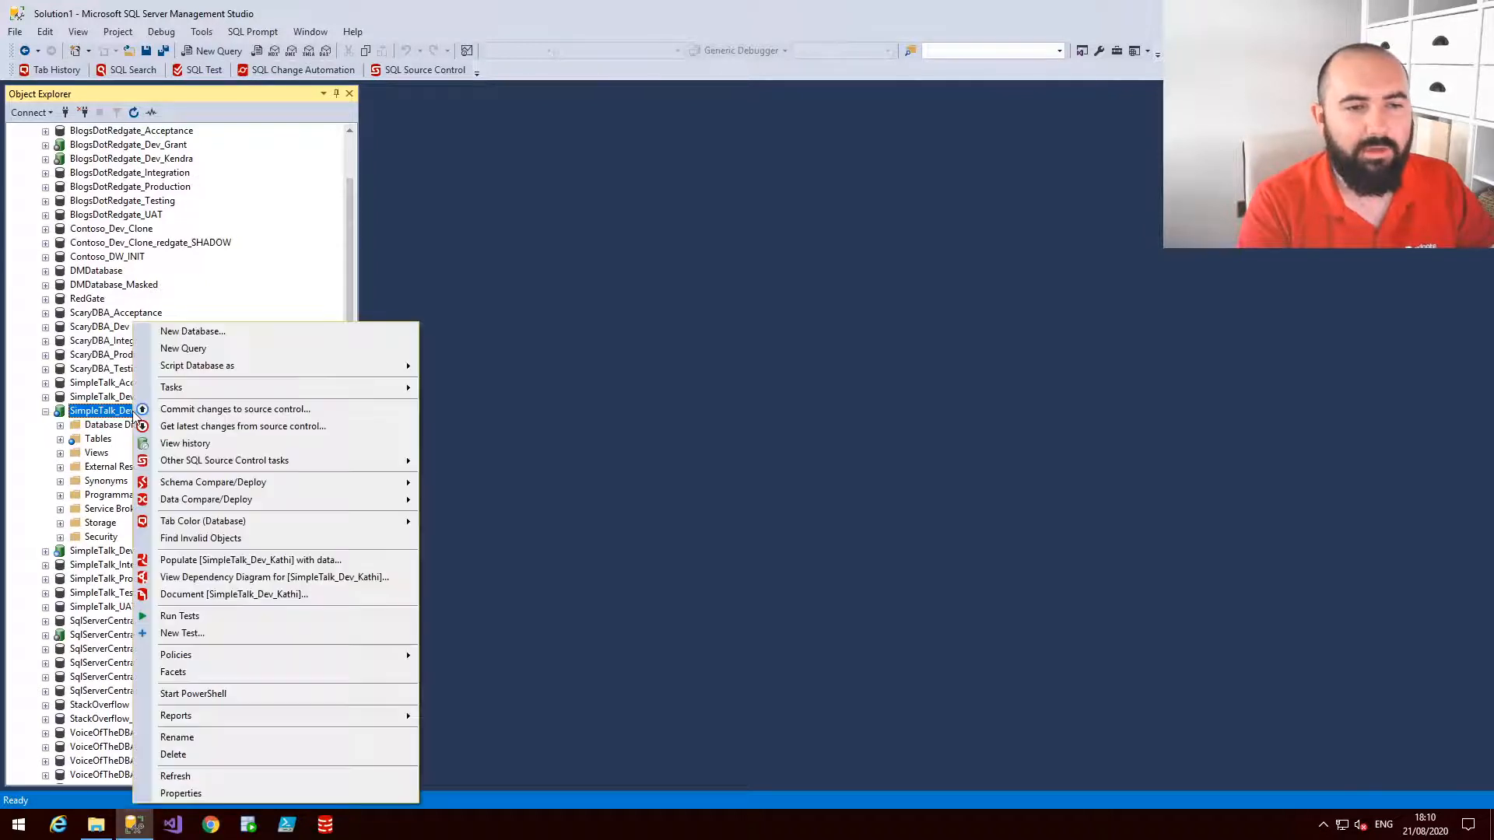
{"action": "left_click", "coordinate": [191, 347]}
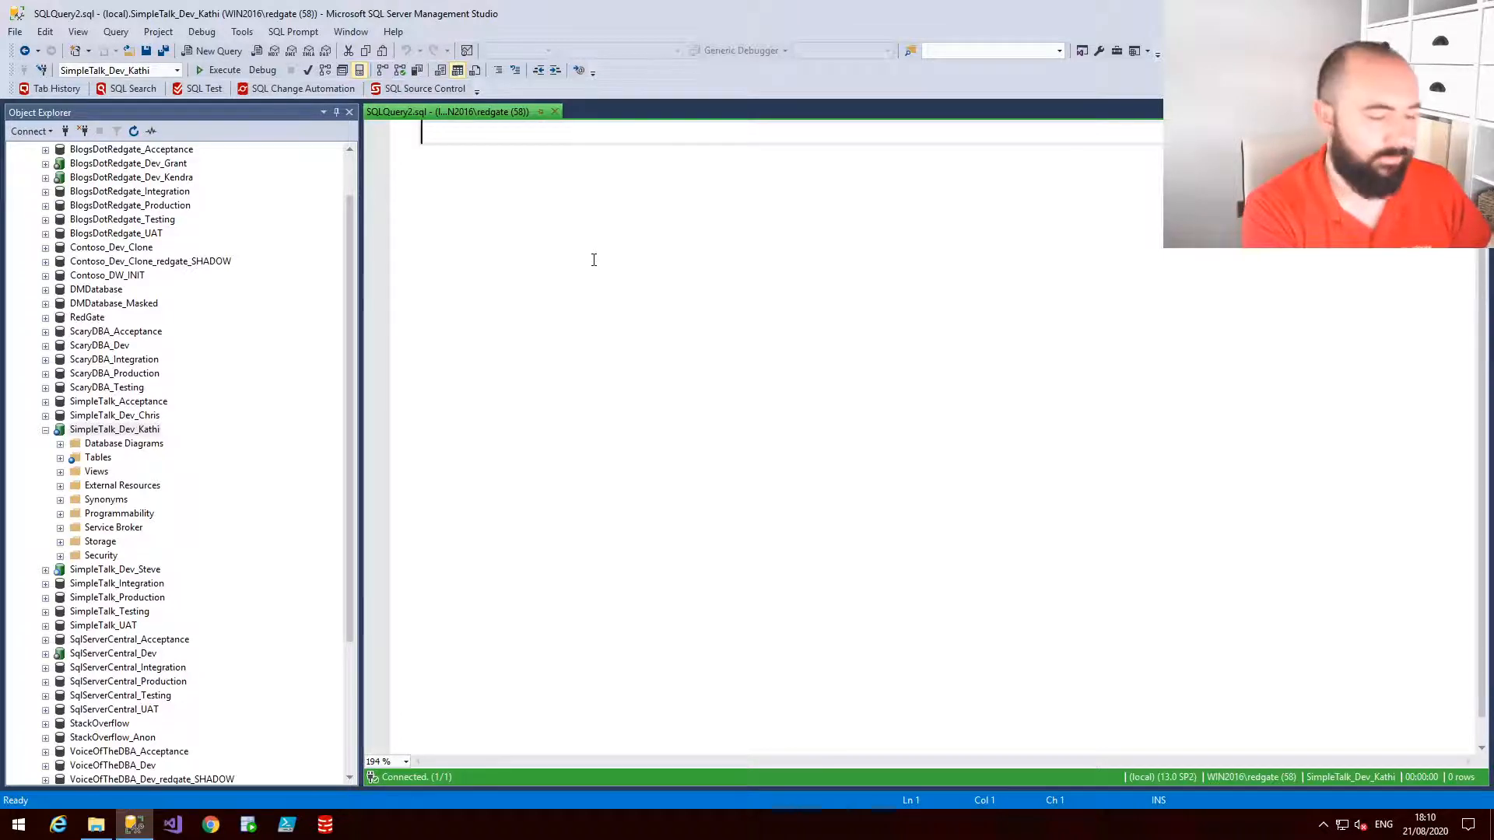
{"action": "type", "text": "cp"}
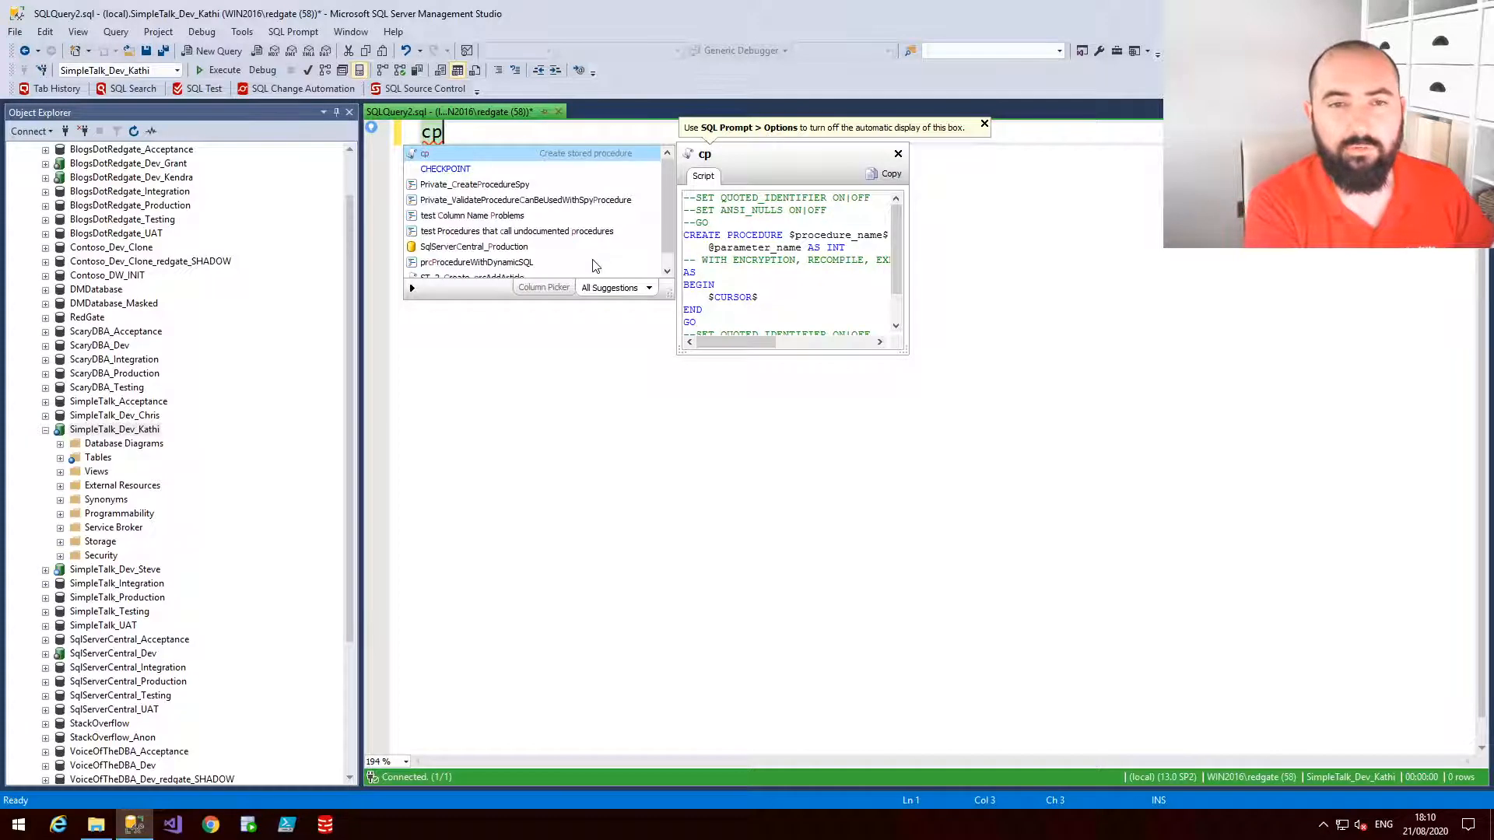
{"action": "key", "text": "Tab"}
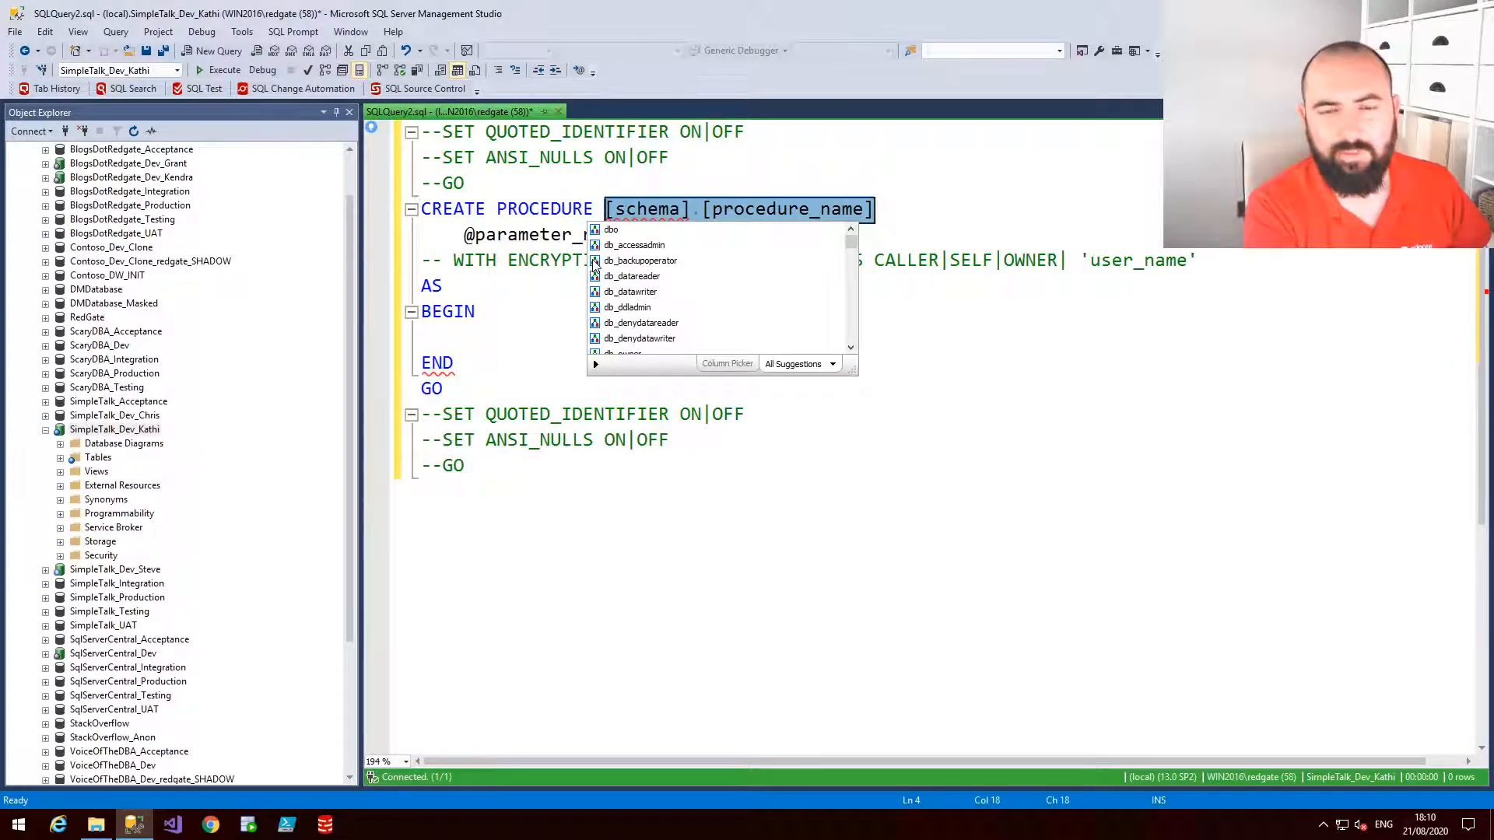
{"action": "key", "text": "ctrl"}
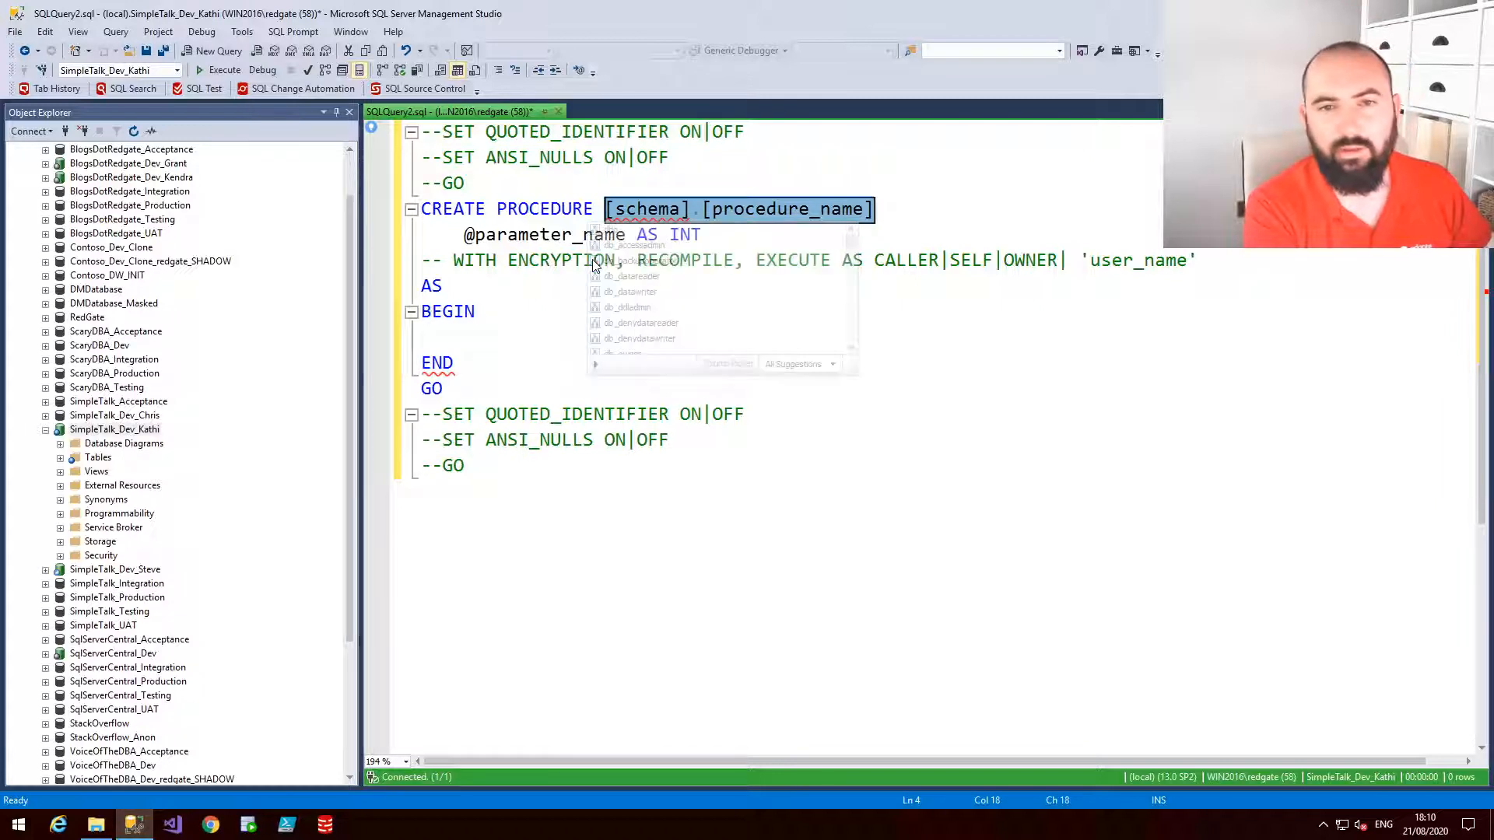
{"action": "key", "text": "ctrl+a"}
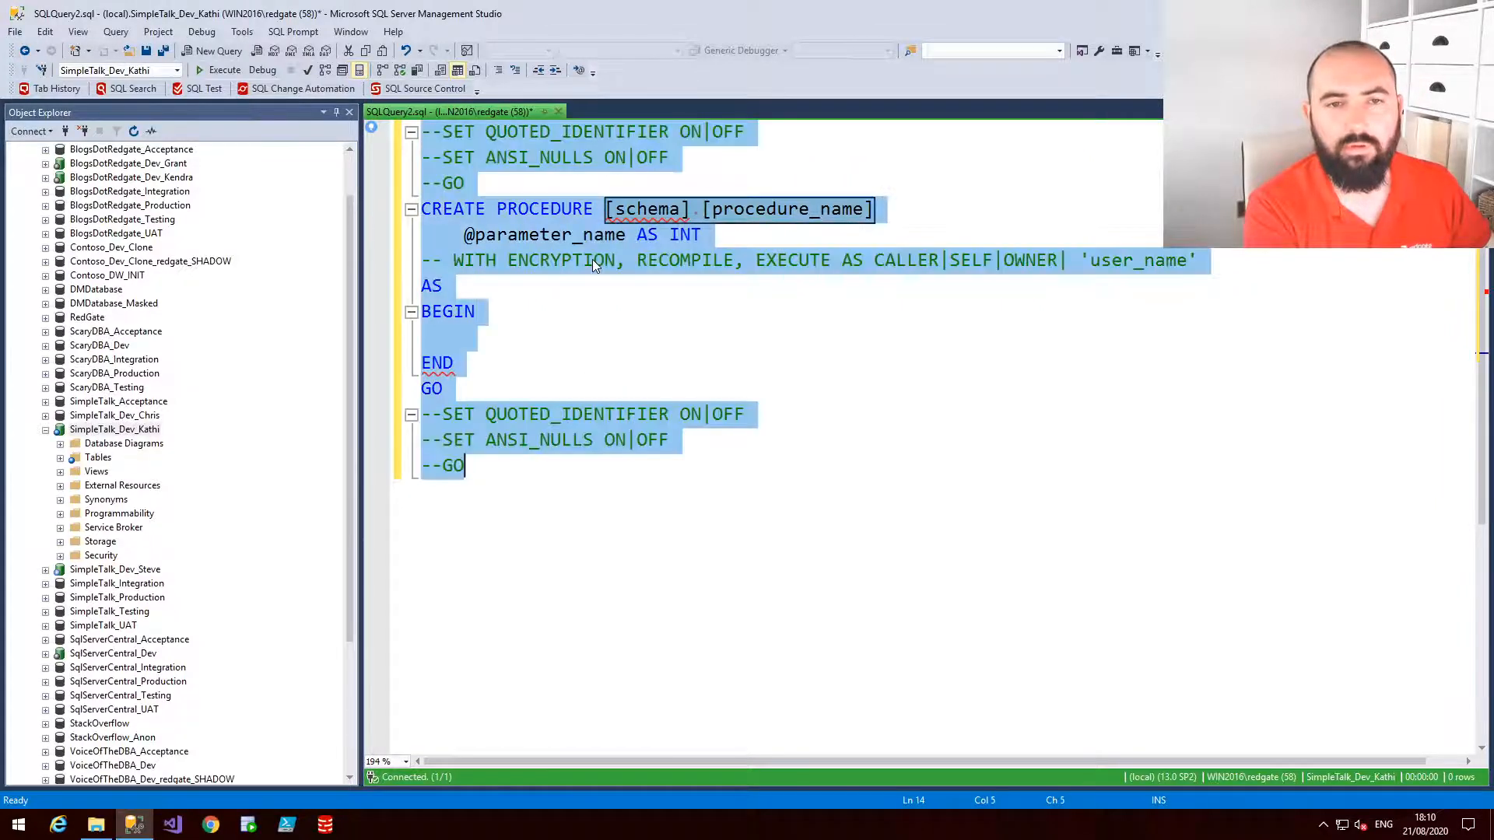
{"action": "key", "text": "Delete"}
Insert the cp create-procedure snippet and name the procedure dbo.NewProc
{"action": "type", "text": "cp"}
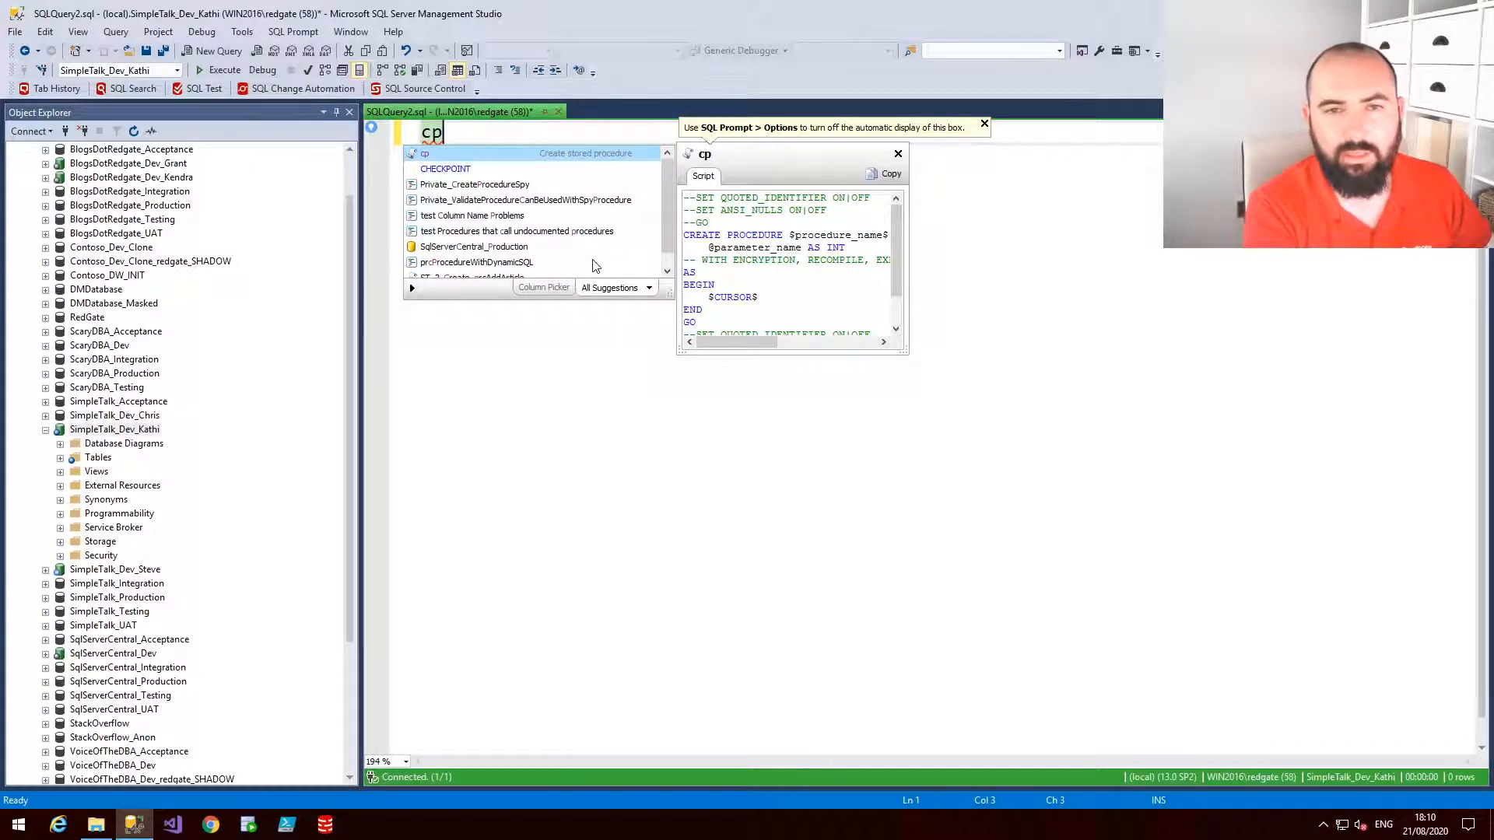
{"action": "key", "text": "Tab"}
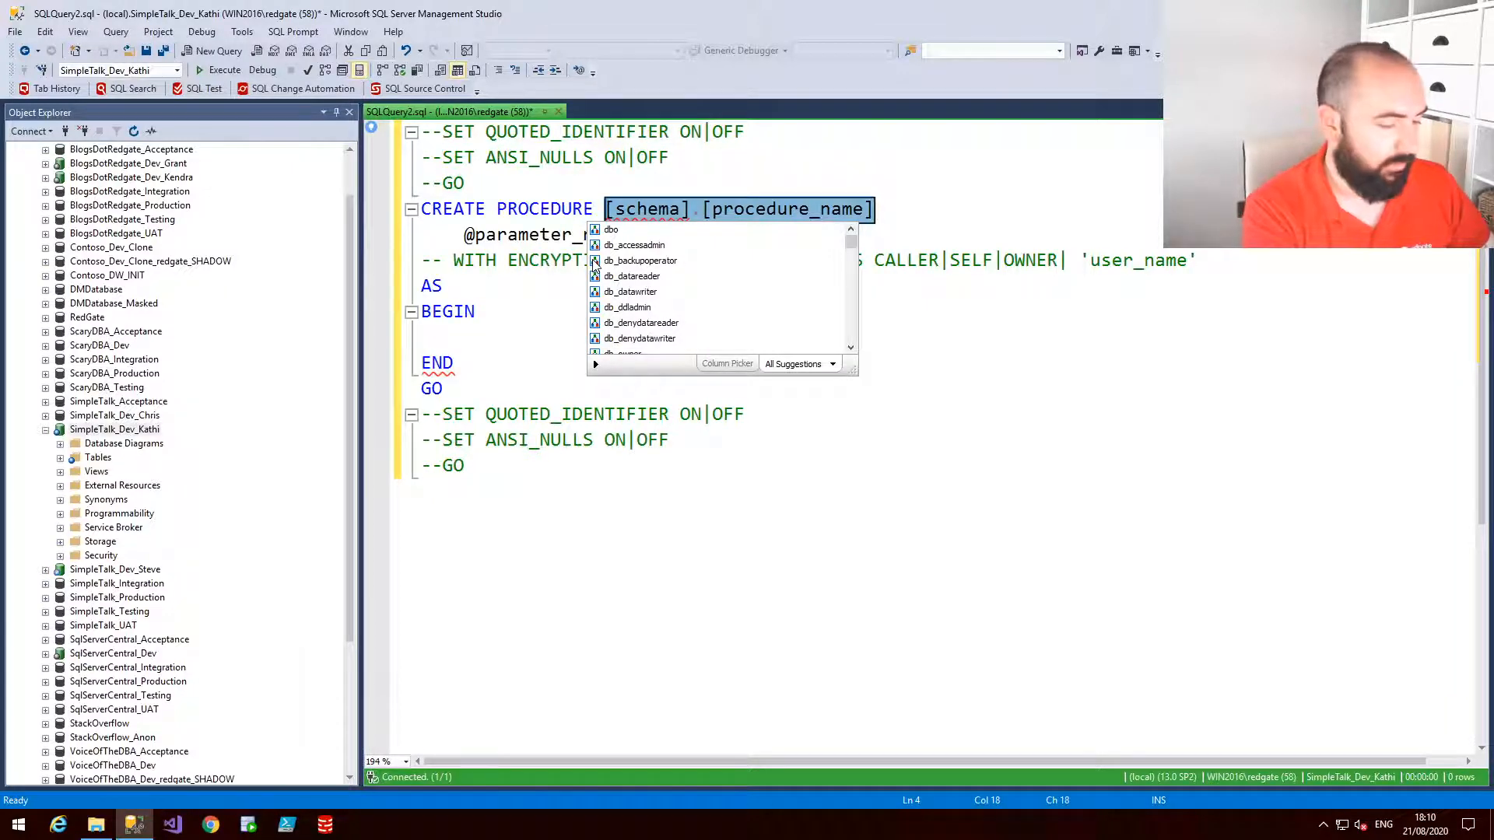
{"action": "type", "text": "dbo.New"}
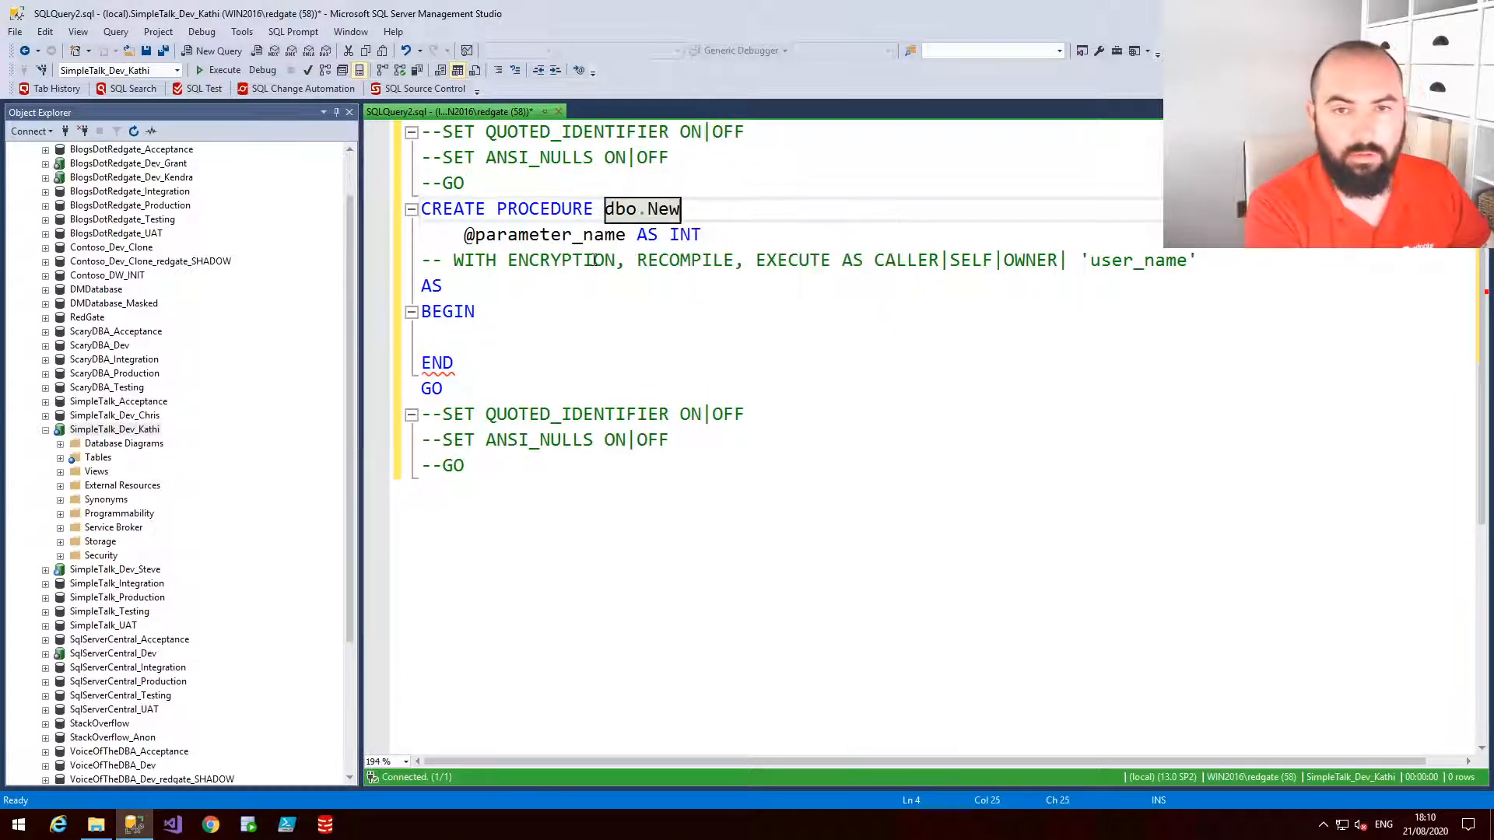
{"action": "type", "text": "Proc"}
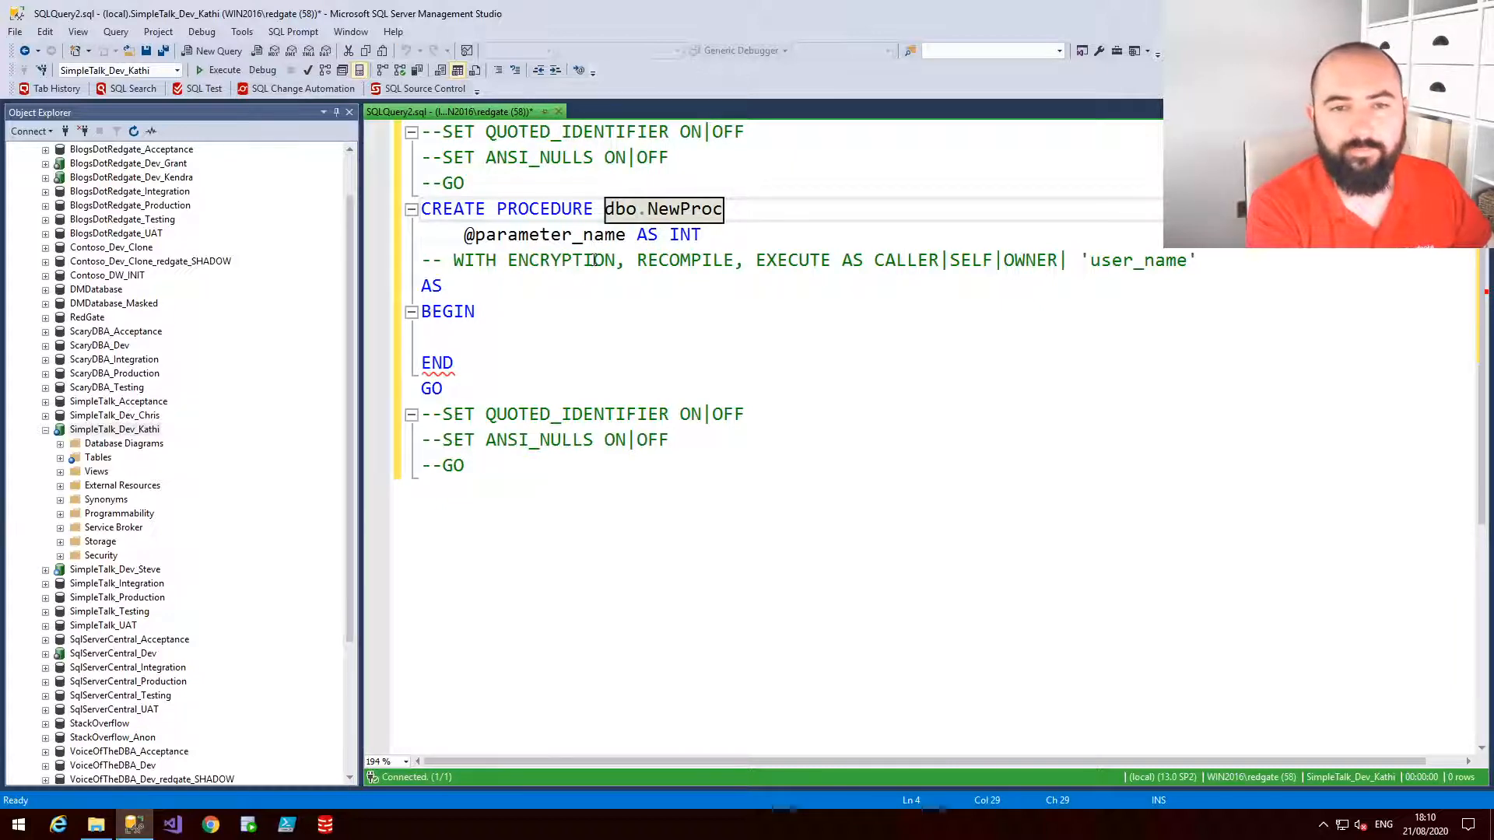
{"action": "key", "text": "Return"}
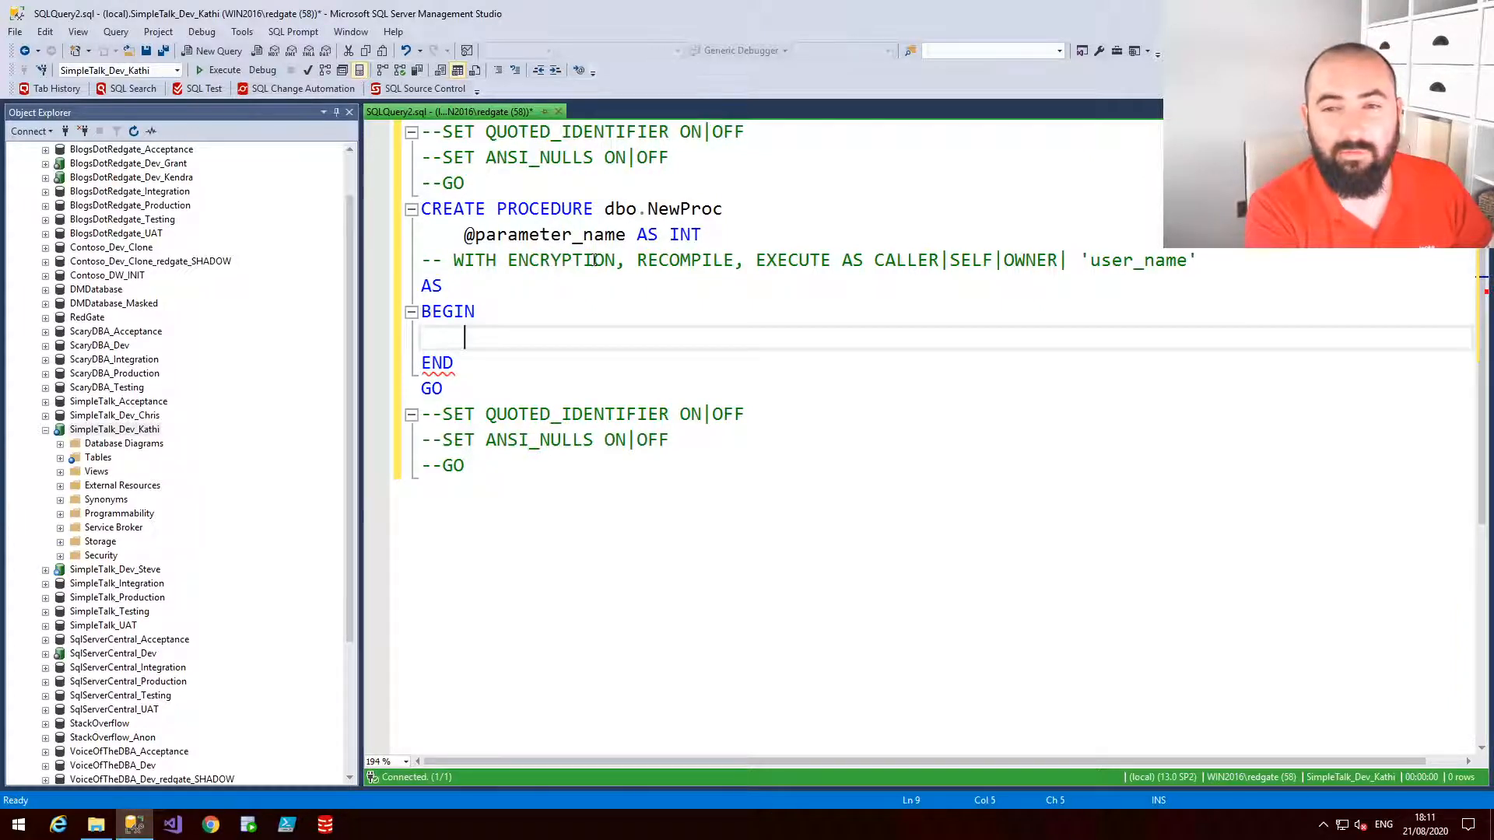
Fill the procedure body with SELECT * FROM dbo.Contacts using the ssf snippet
{"action": "type", "text": "ssf"}
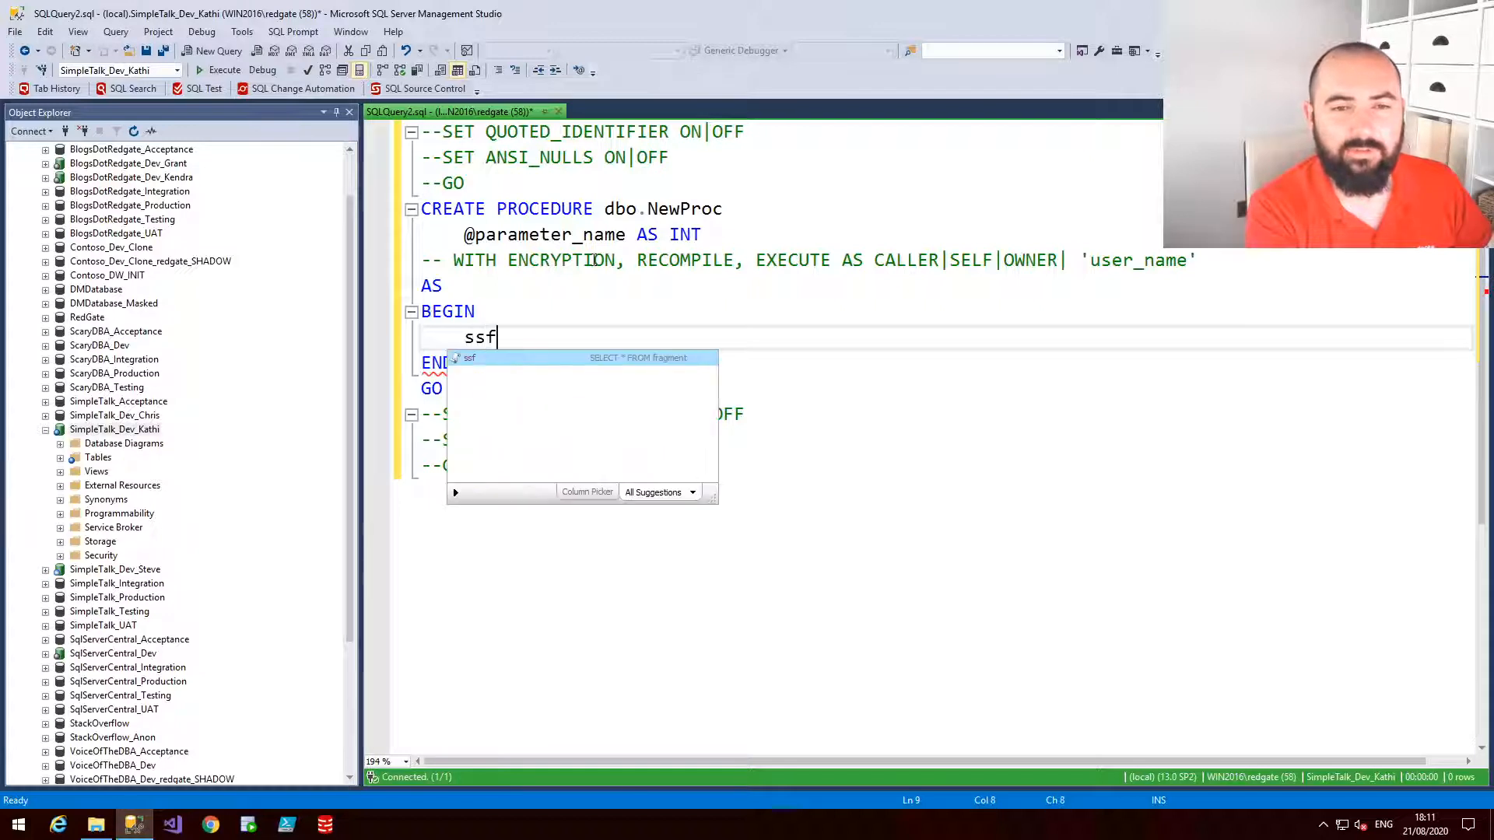
{"action": "key", "text": "Tab"}
{"action": "type", "text": "con"}
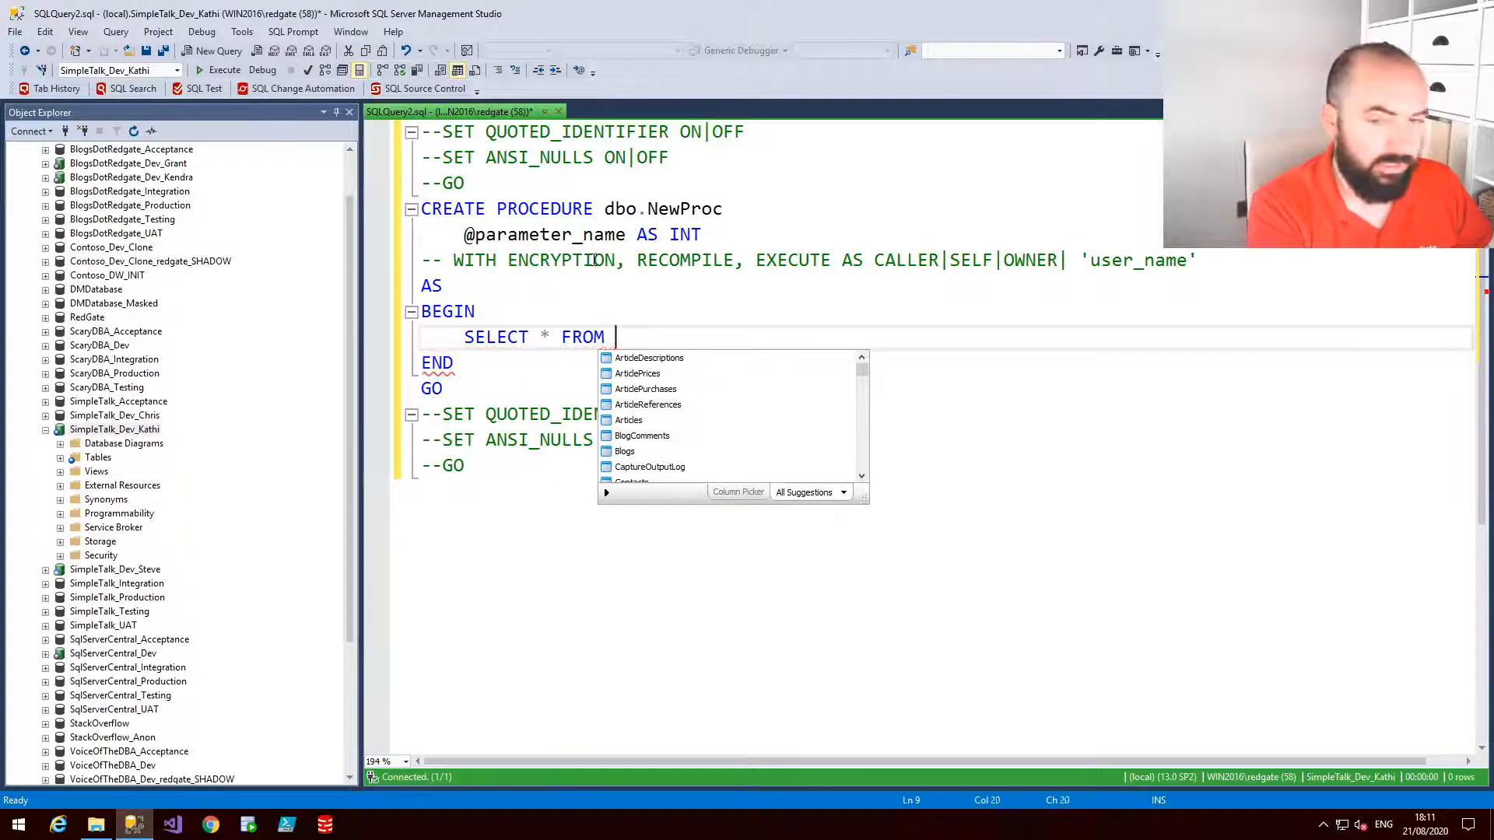
{"action": "key", "text": "Tab"}
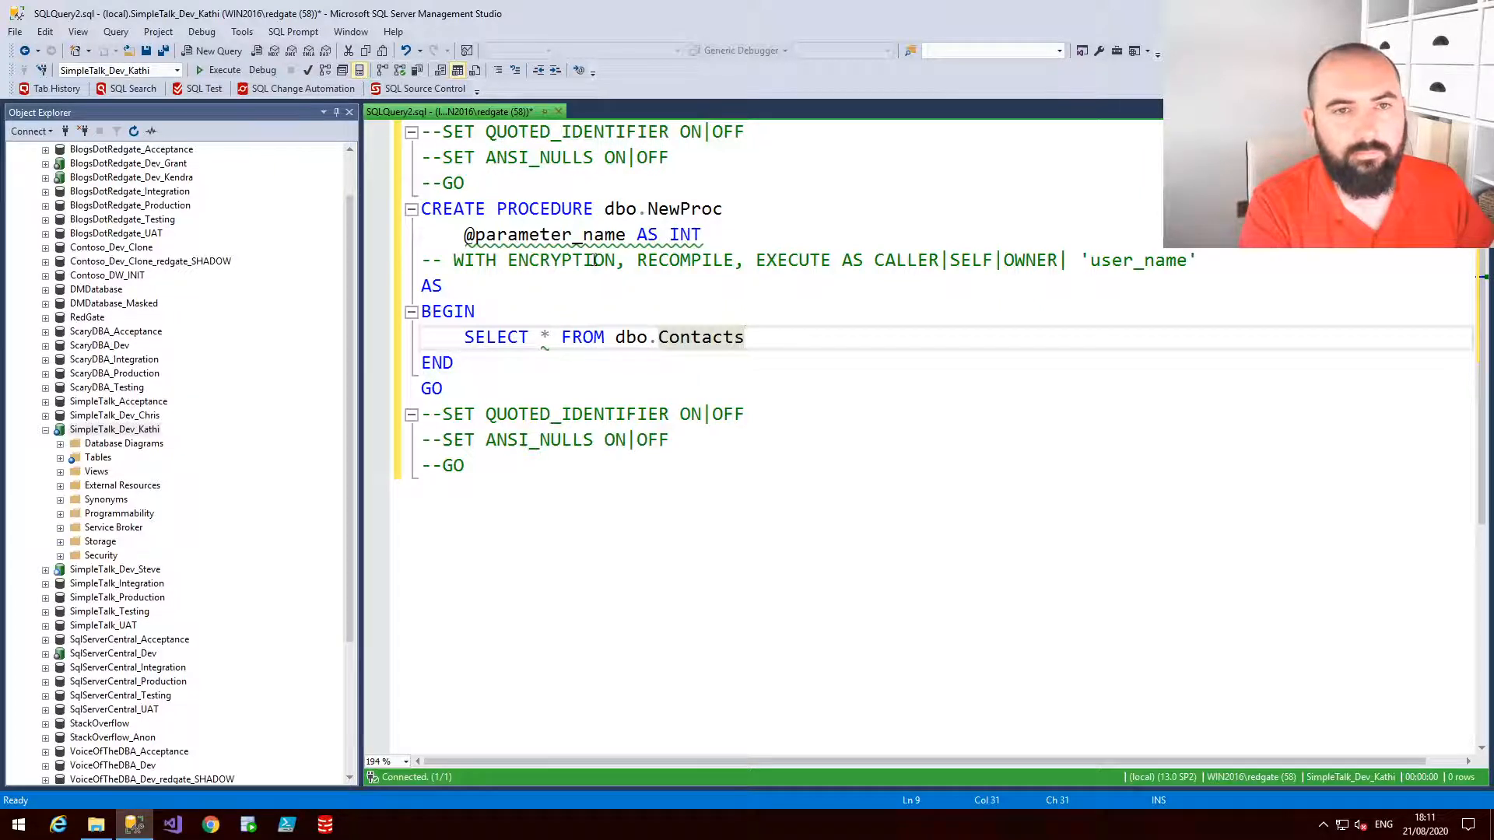
Open the SQL Prompt snippet options and browse the list of available snippets
{"action": "left_click", "coordinate": [295, 32]}
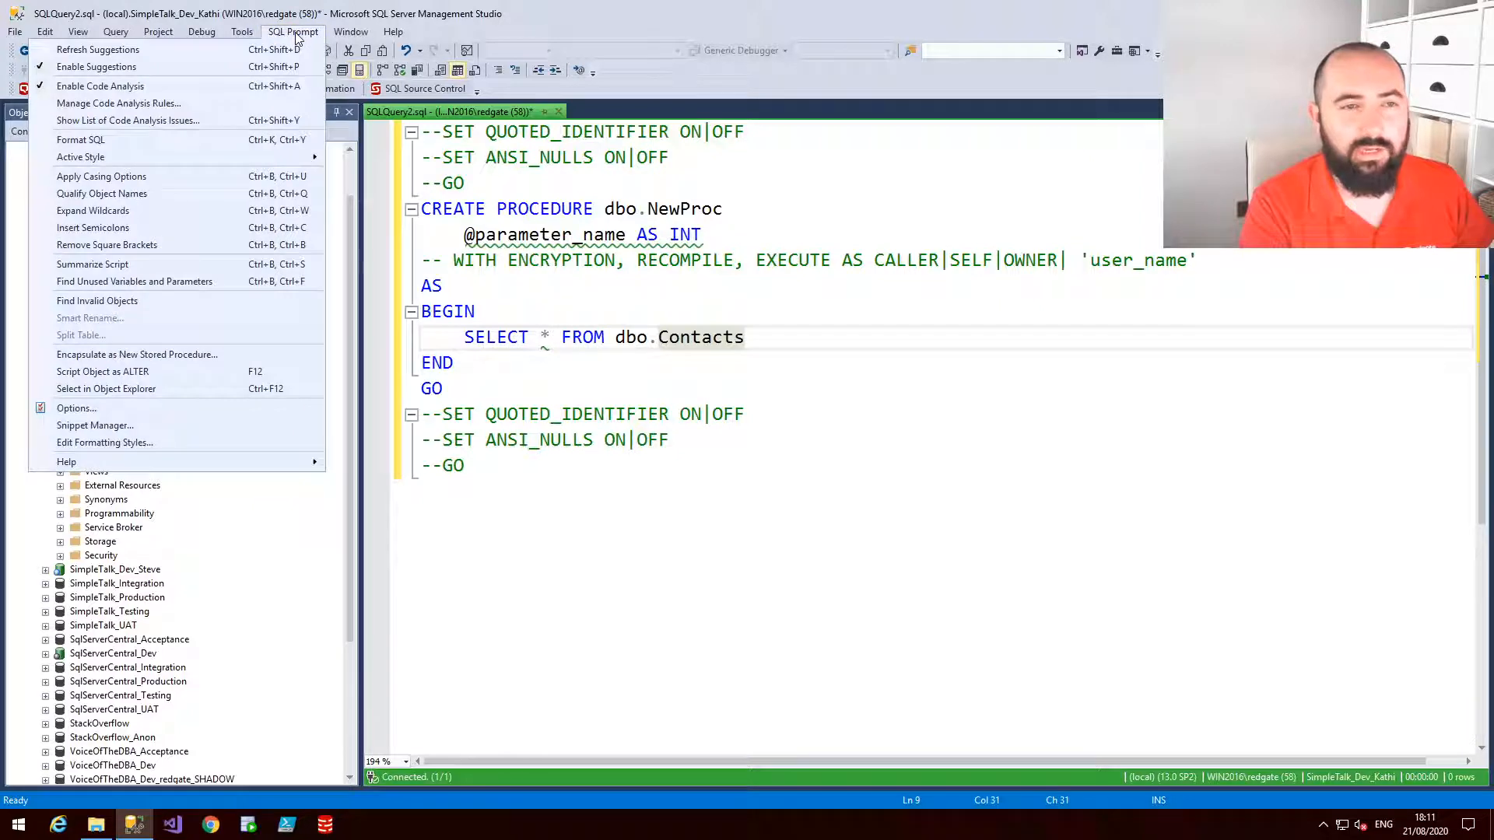
{"action": "left_click", "coordinate": [125, 427]}
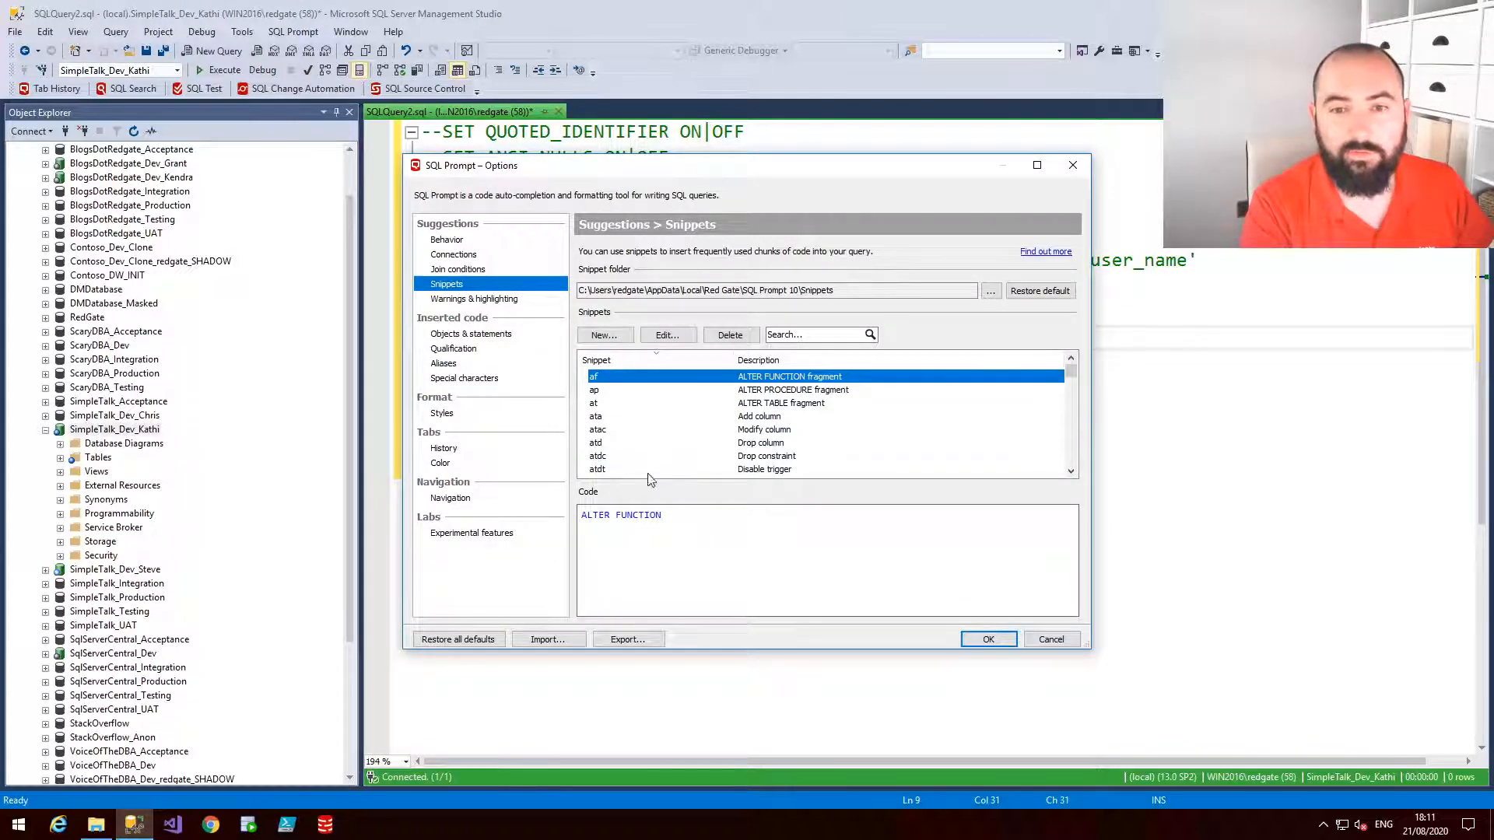
{"action": "left_click", "coordinate": [765, 472]}
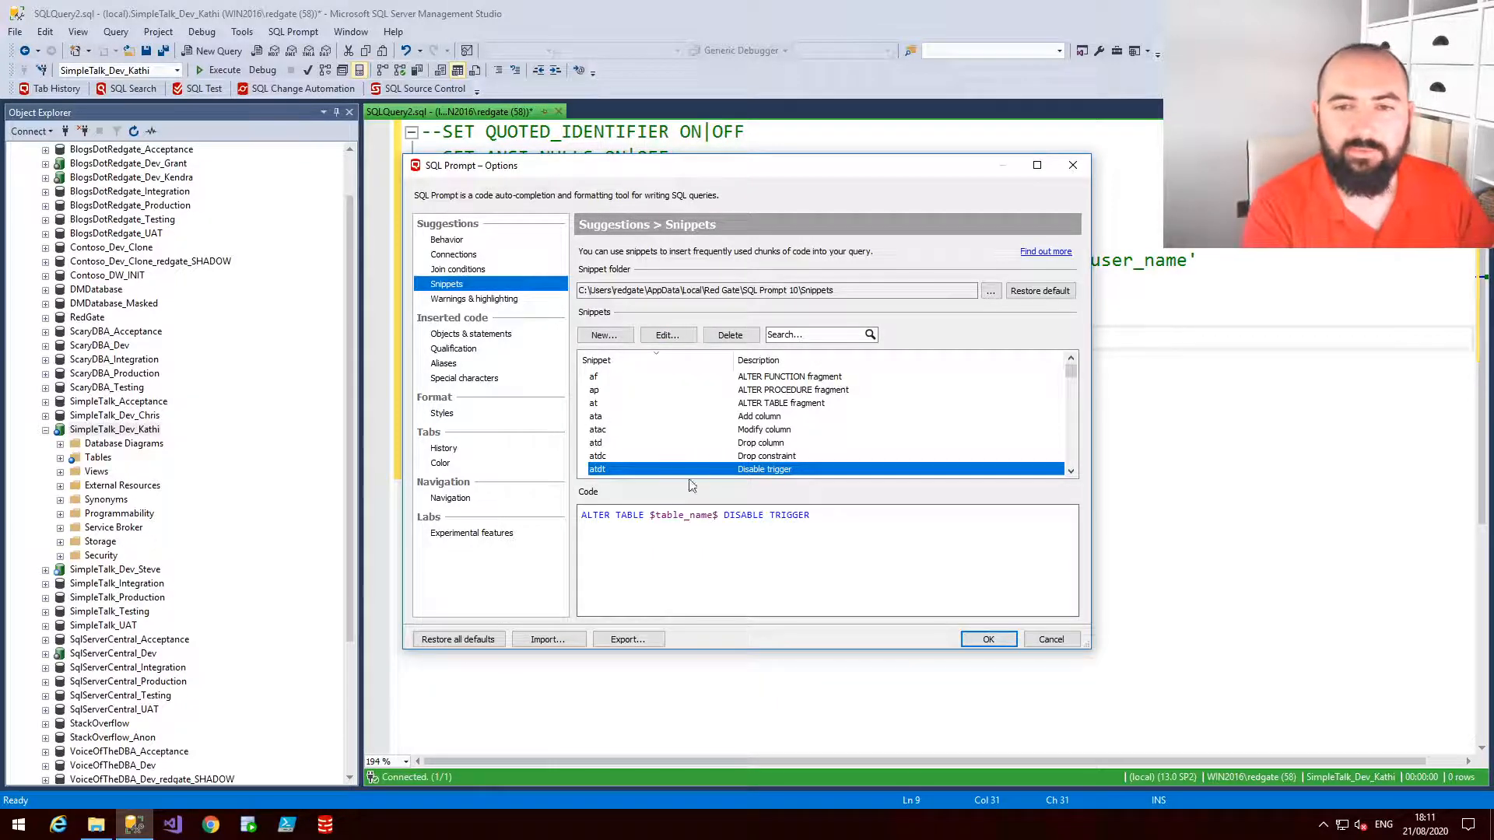
{"action": "scroll", "coordinate": [729, 449], "scroll_direction": "down", "scroll_amount": 5}
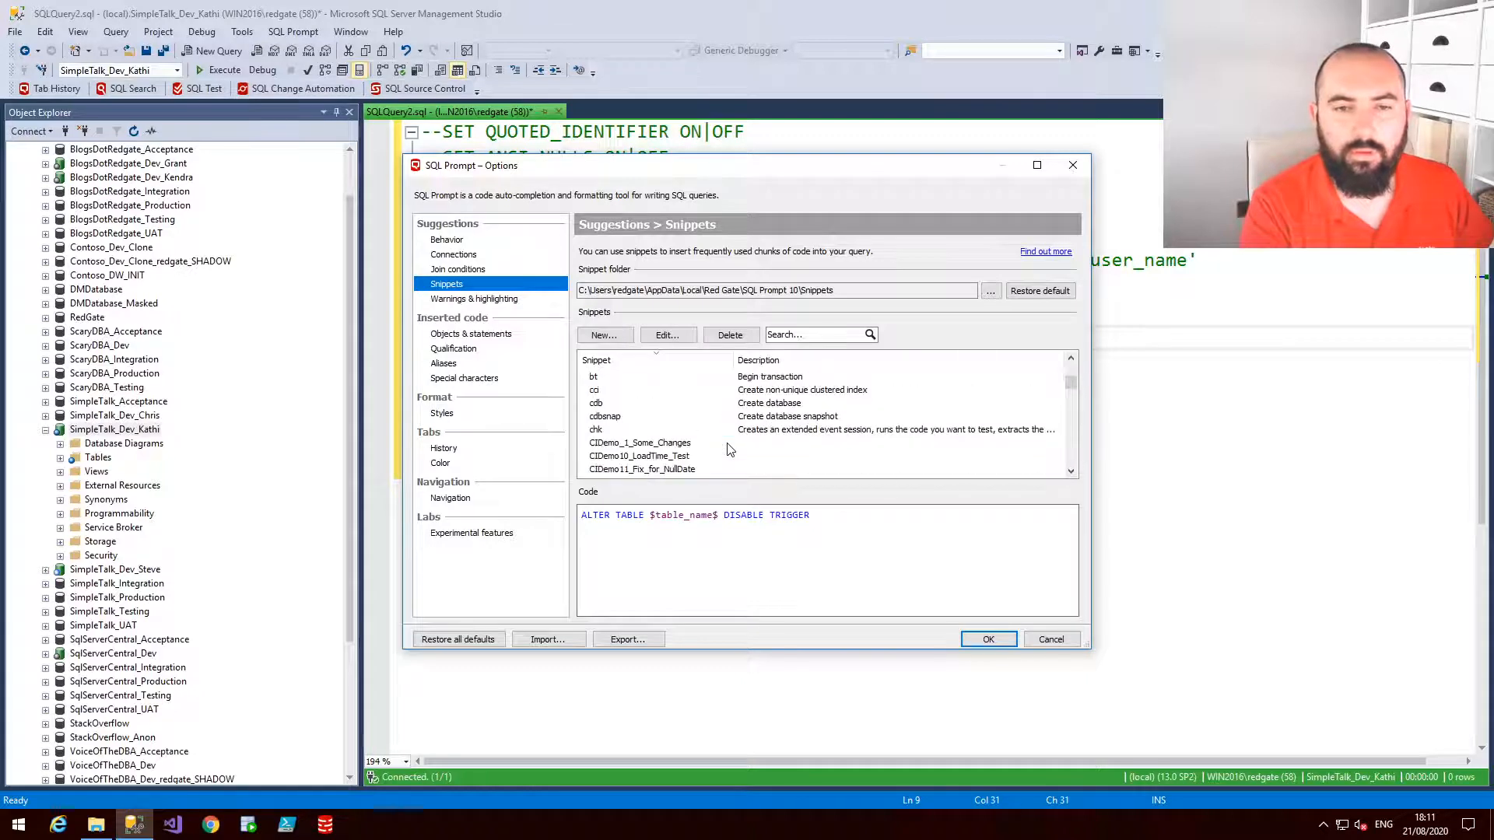
{"action": "scroll", "coordinate": [729, 449], "scroll_direction": "down", "scroll_amount": 3}
{"action": "scroll", "coordinate": [729, 449], "scroll_direction": "up", "scroll_amount": 2}
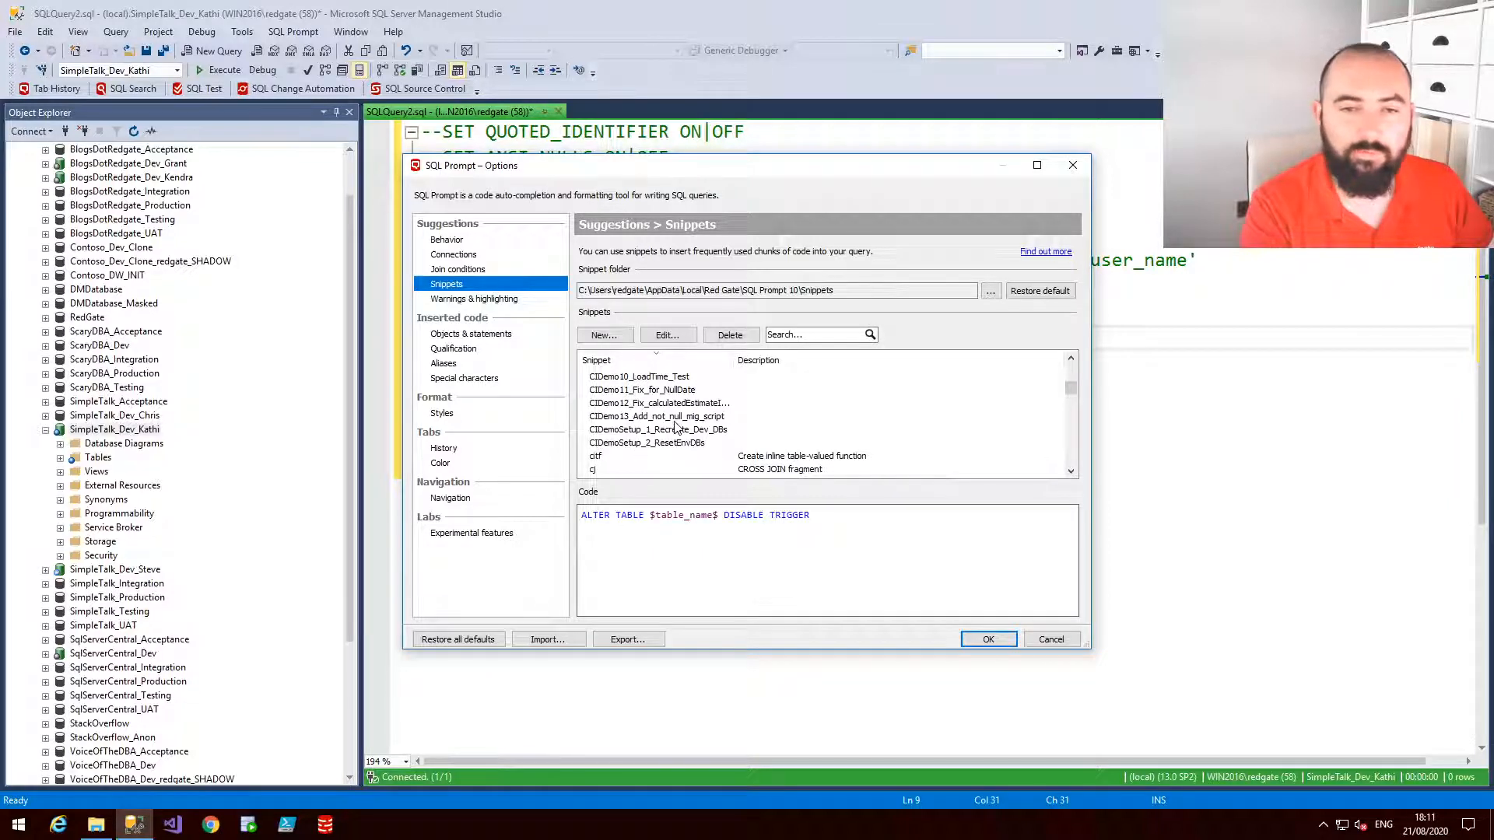
{"action": "scroll", "coordinate": [677, 428], "scroll_direction": "down", "scroll_amount": 2}
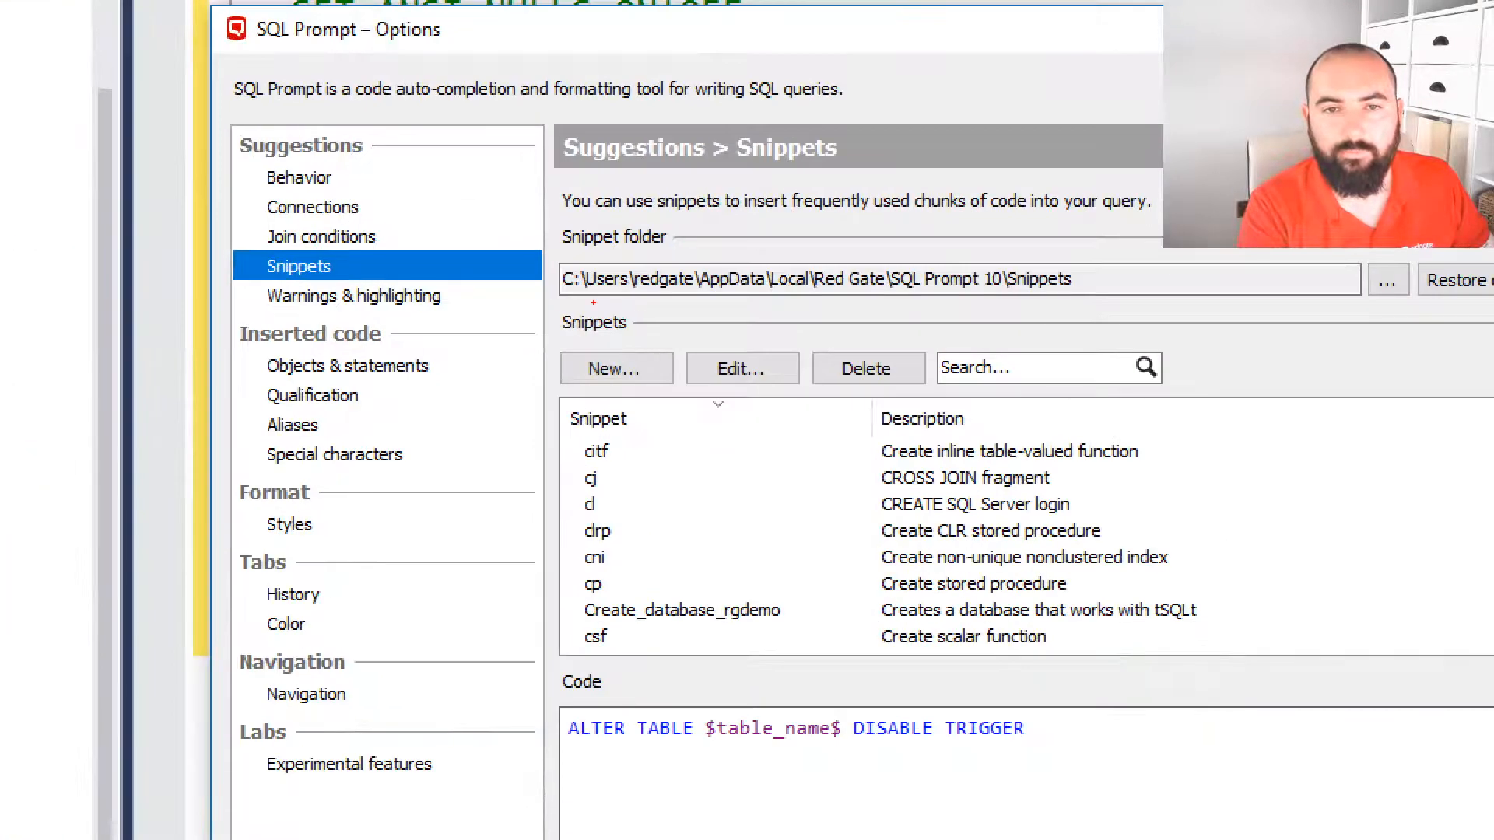
{"action": "mouse_move", "coordinate": [593, 303]}
{"action": "left_mouse_down"}
{"action": "mouse_move", "coordinate": [568, 298]}
{"action": "mouse_move", "coordinate": [1101, 311]}
{"action": "left_mouse_up"}
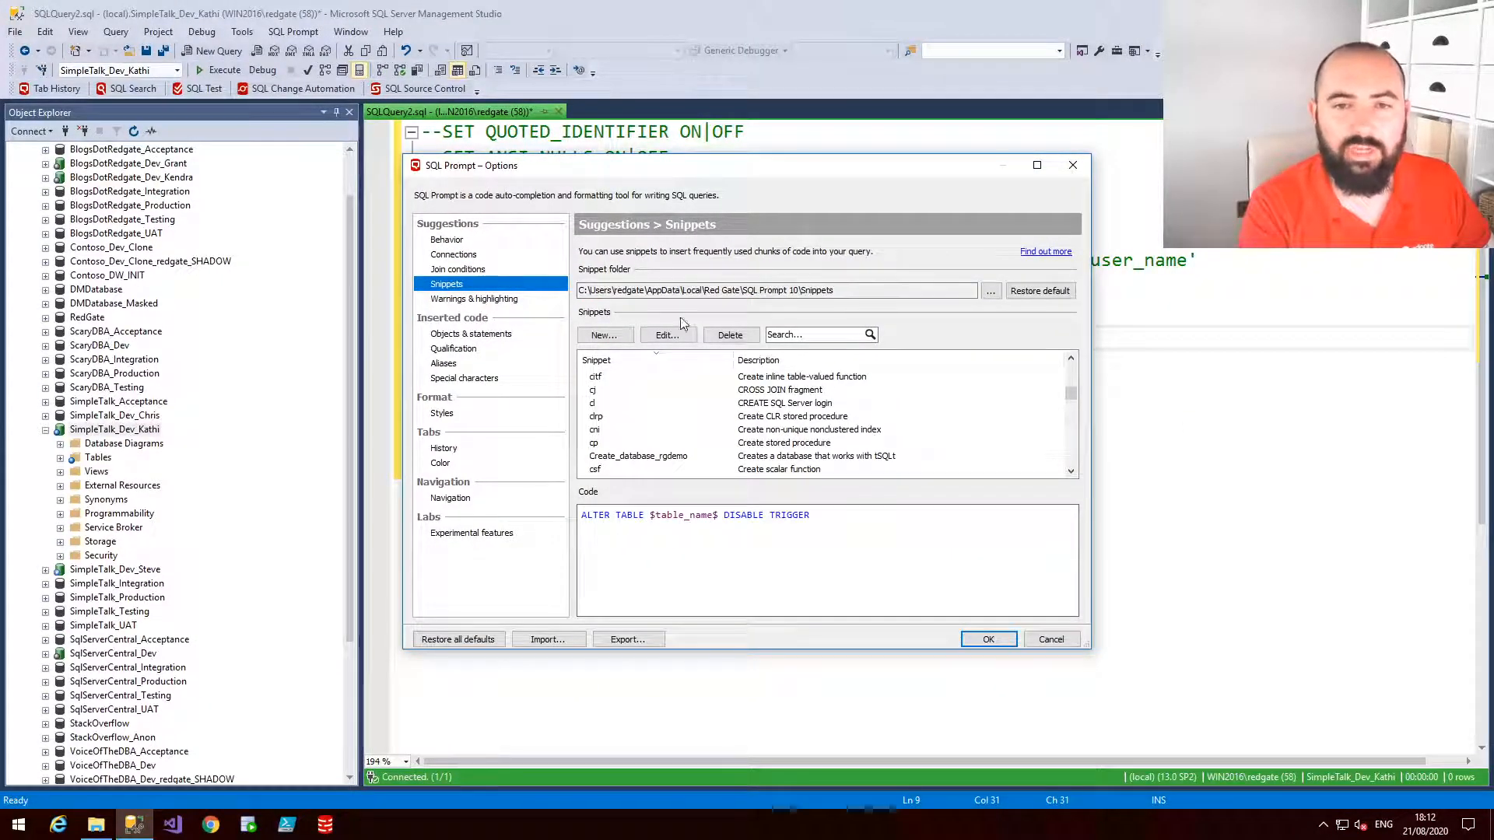
{"action": "scroll", "coordinate": [673, 444], "scroll_direction": "up", "scroll_amount": 1}
{"action": "scroll", "coordinate": [673, 445], "scroll_direction": "up", "scroll_amount": 1}
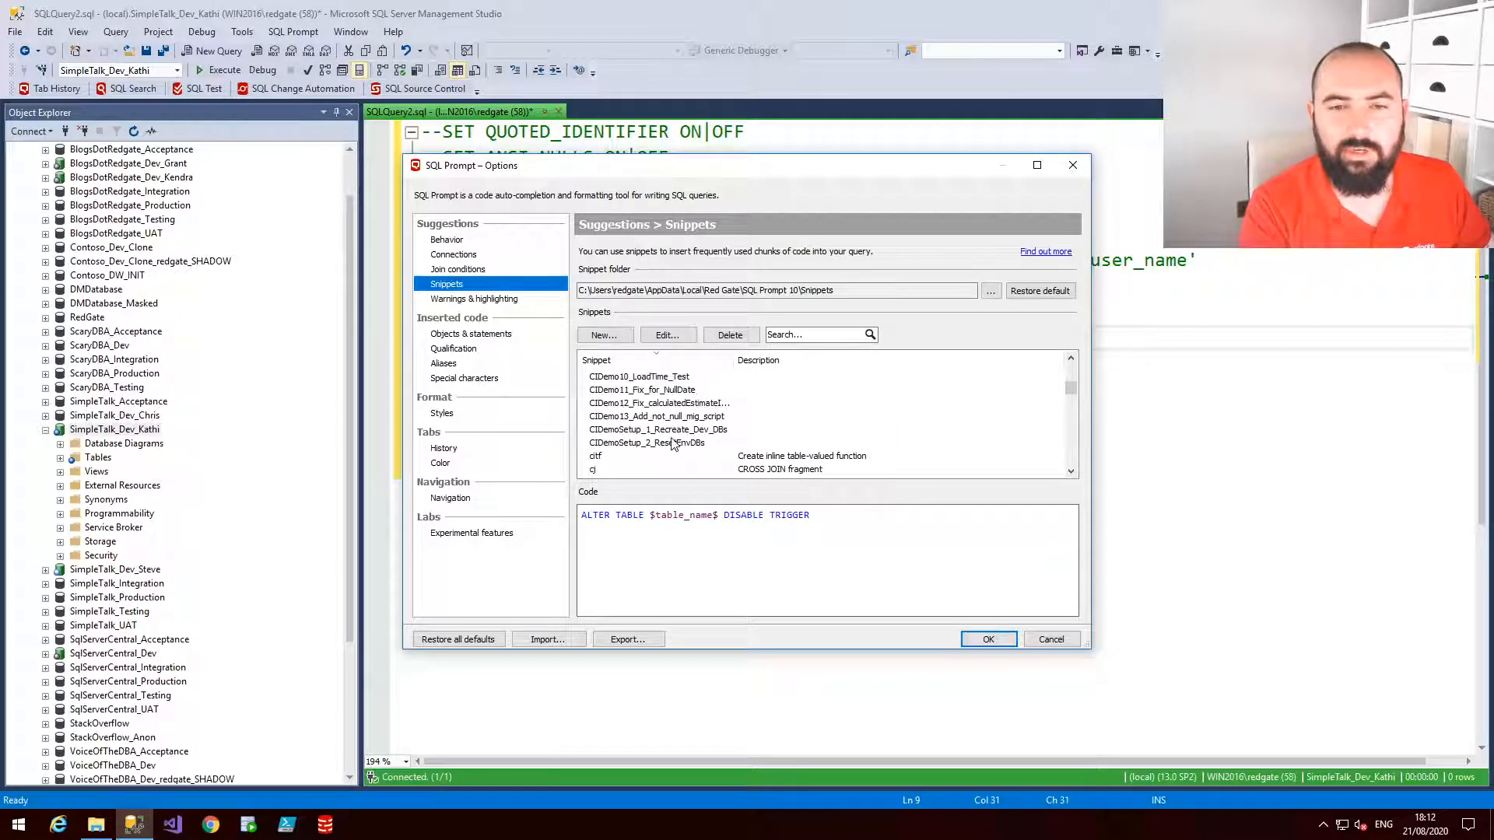
{"action": "scroll", "coordinate": [608, 449], "scroll_direction": "up", "scroll_amount": 1}
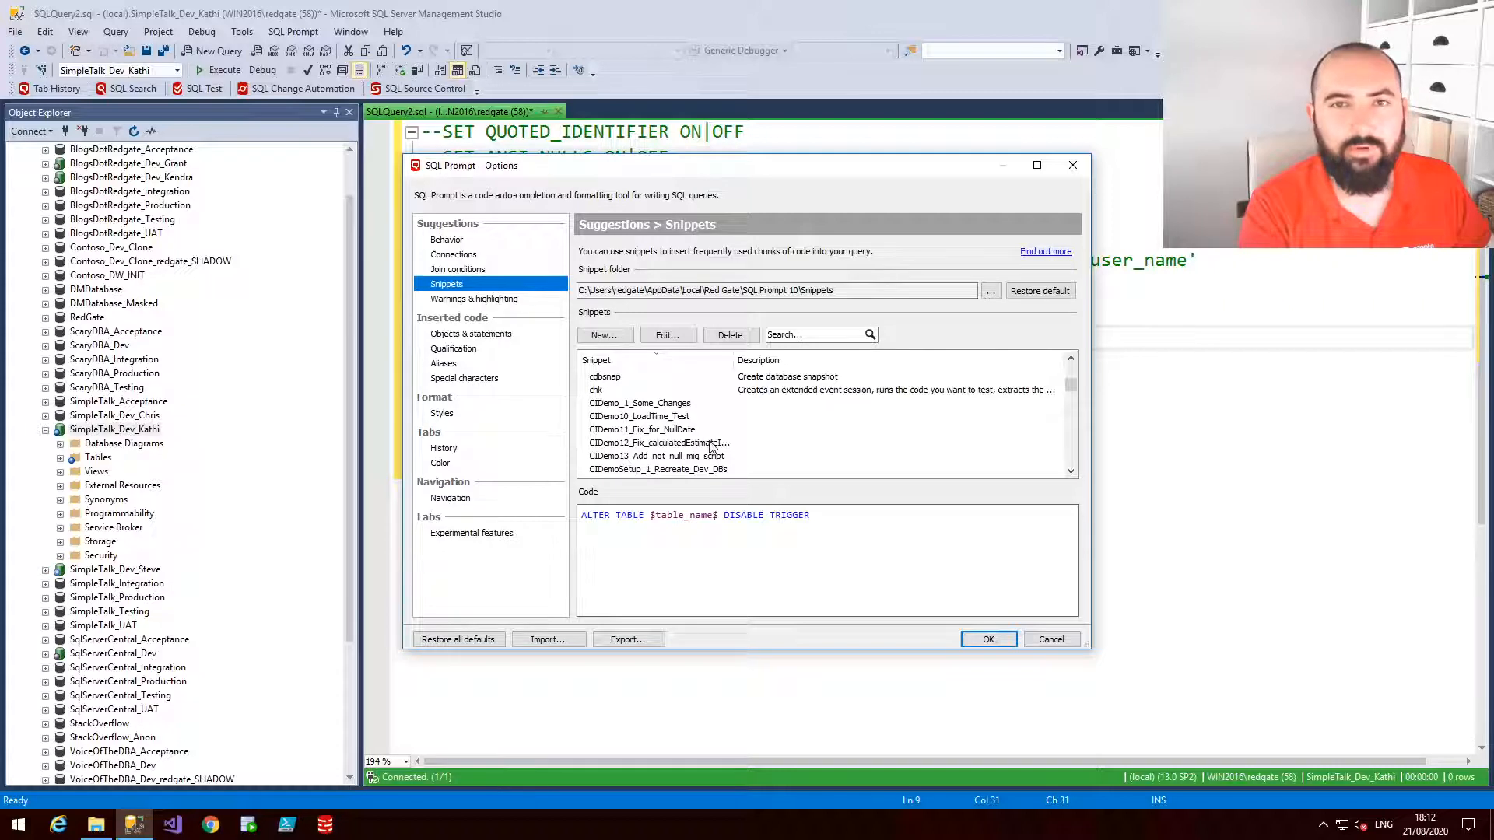
{"action": "left_click", "coordinate": [1073, 165]}
{"action": "left_click", "coordinate": [747, 462]}
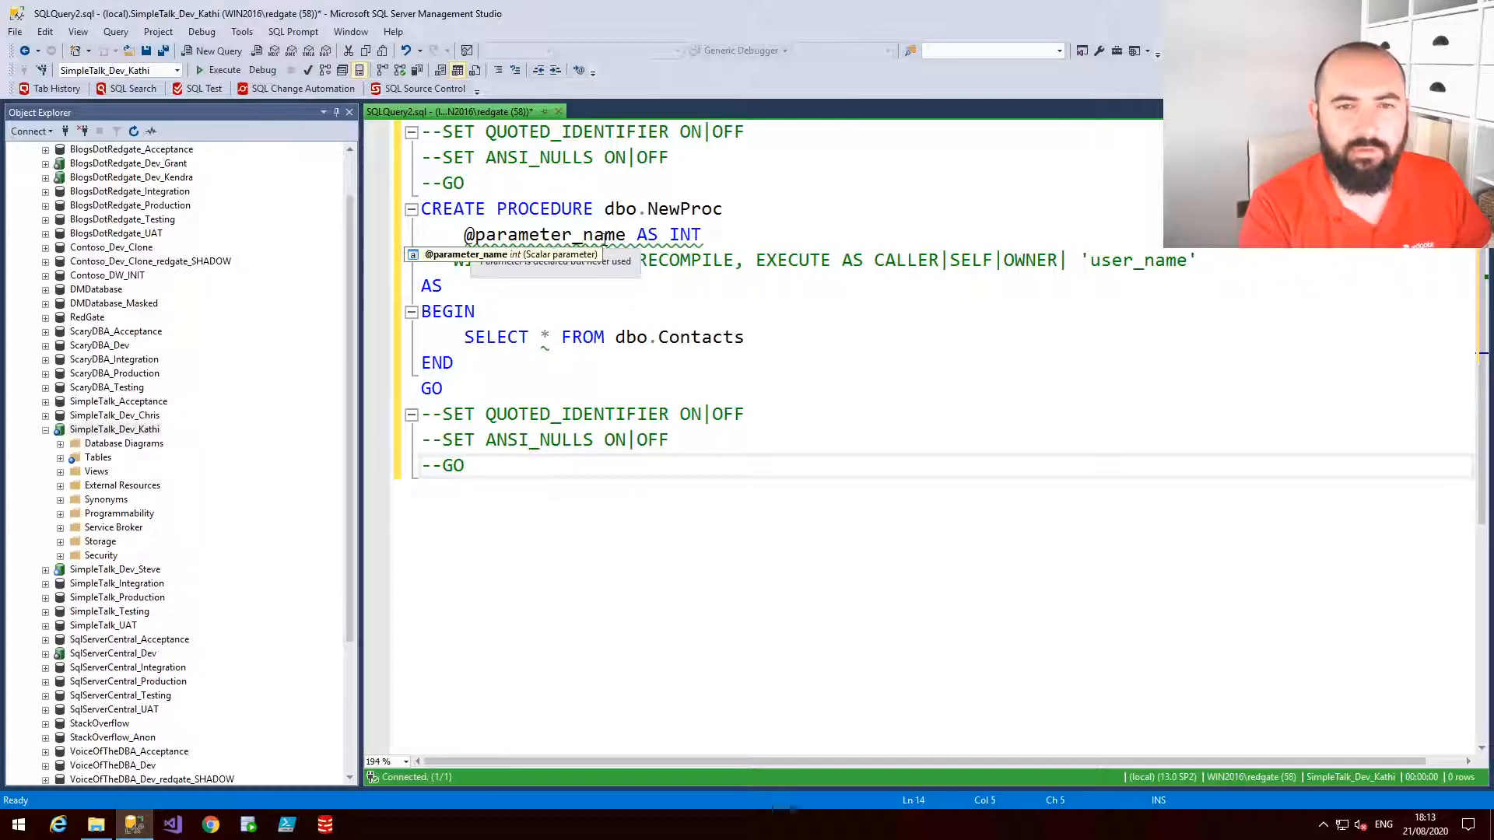
Review the flagged parameter and open the SQL Prompt code analysis rules list
{"action": "left_click", "coordinate": [740, 235]}
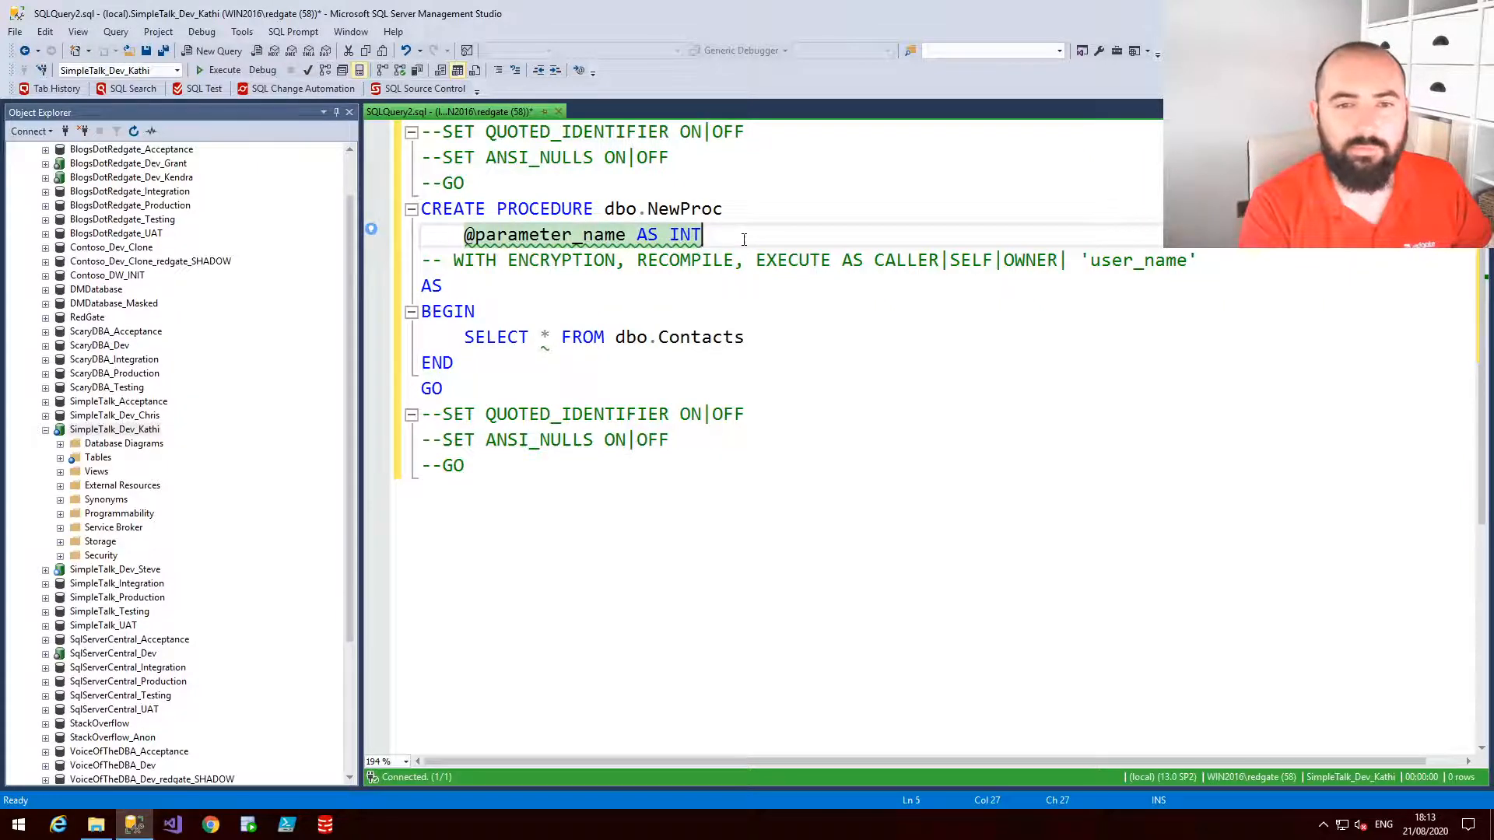
{"action": "left_click", "coordinate": [292, 31]}
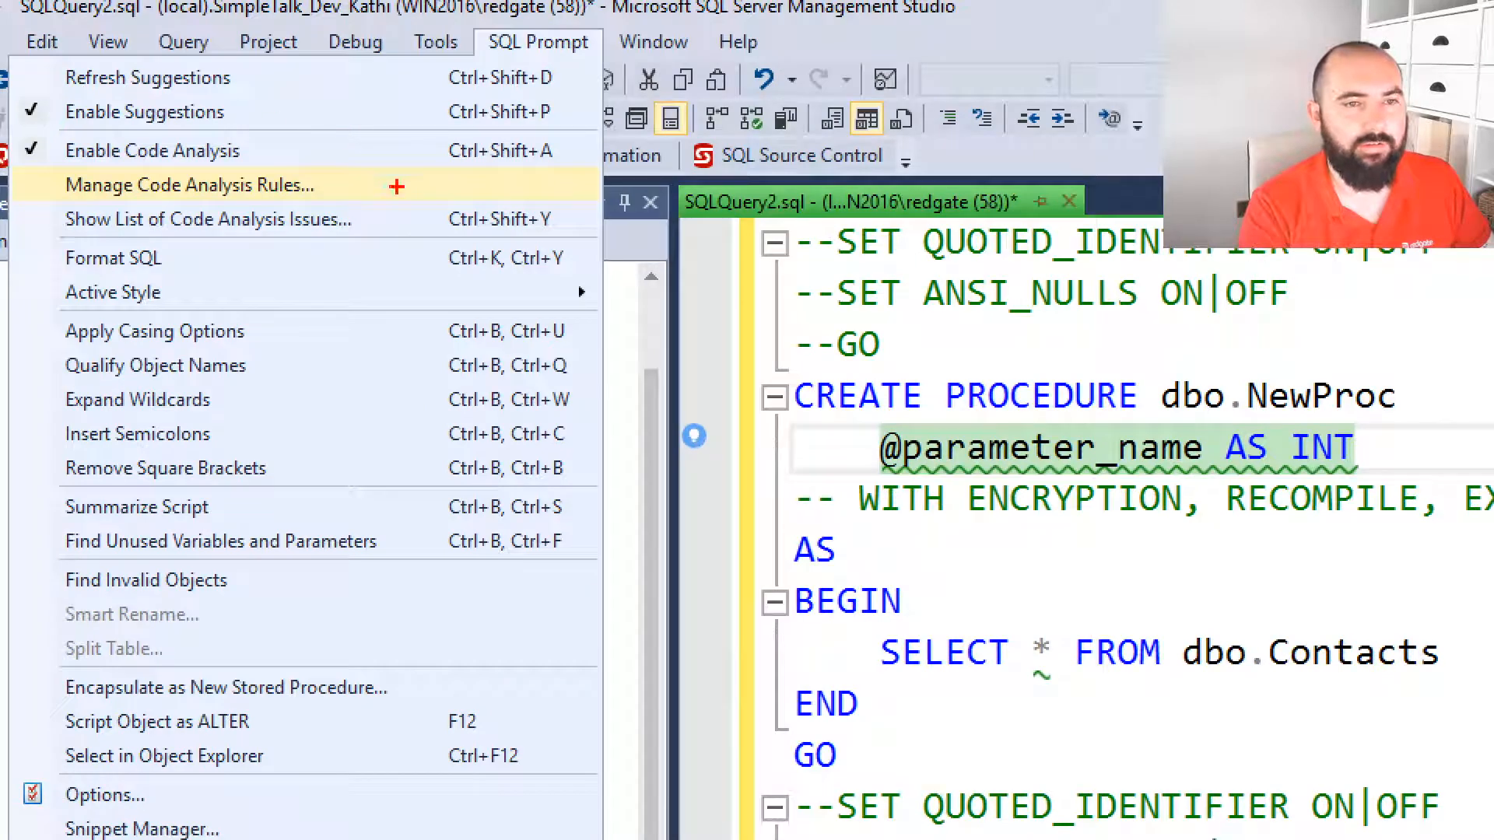
{"action": "key", "text": "Escape"}
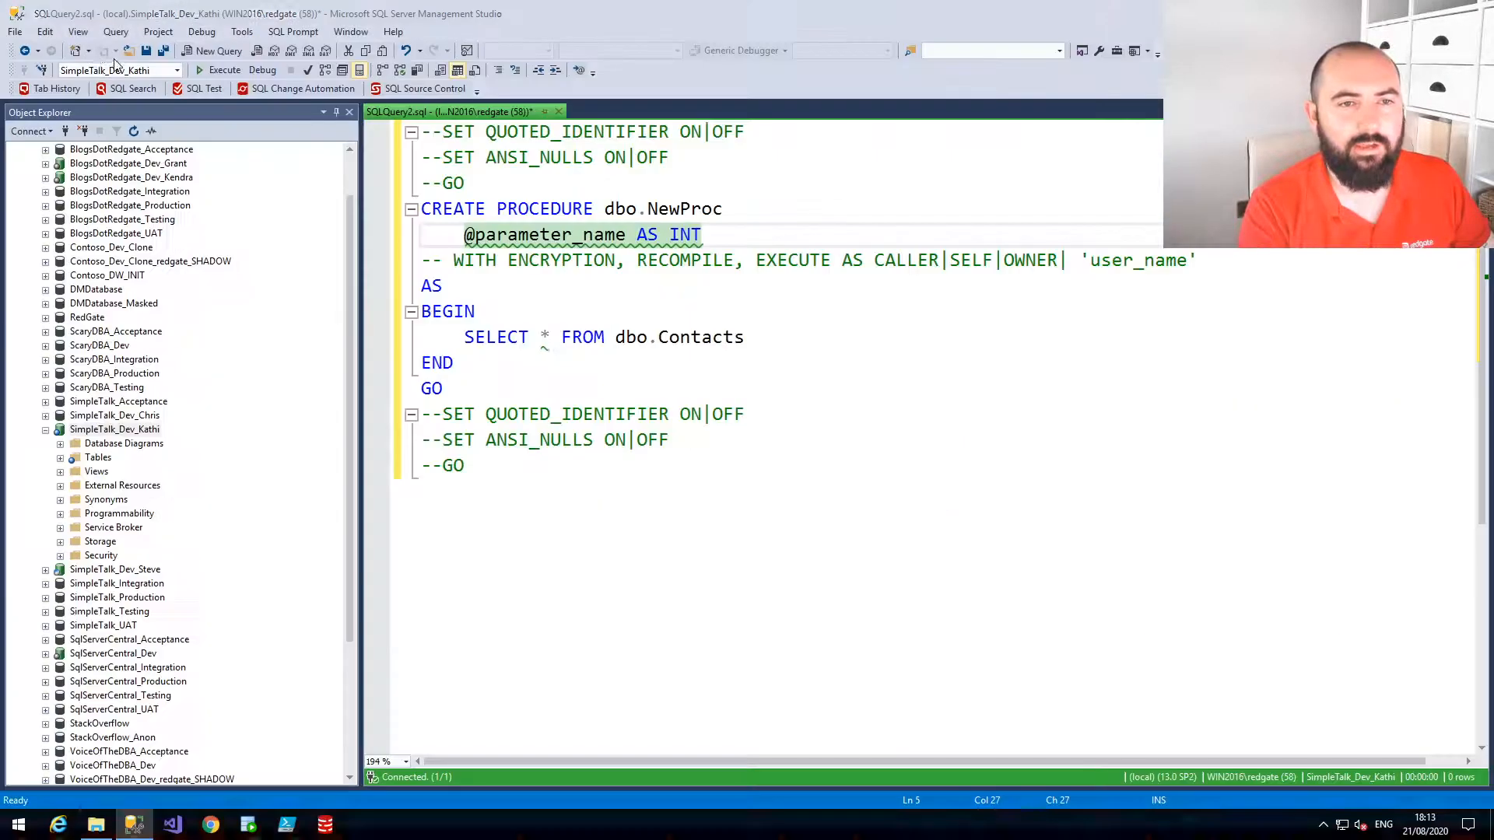
{"action": "left_click", "coordinate": [273, 32]}
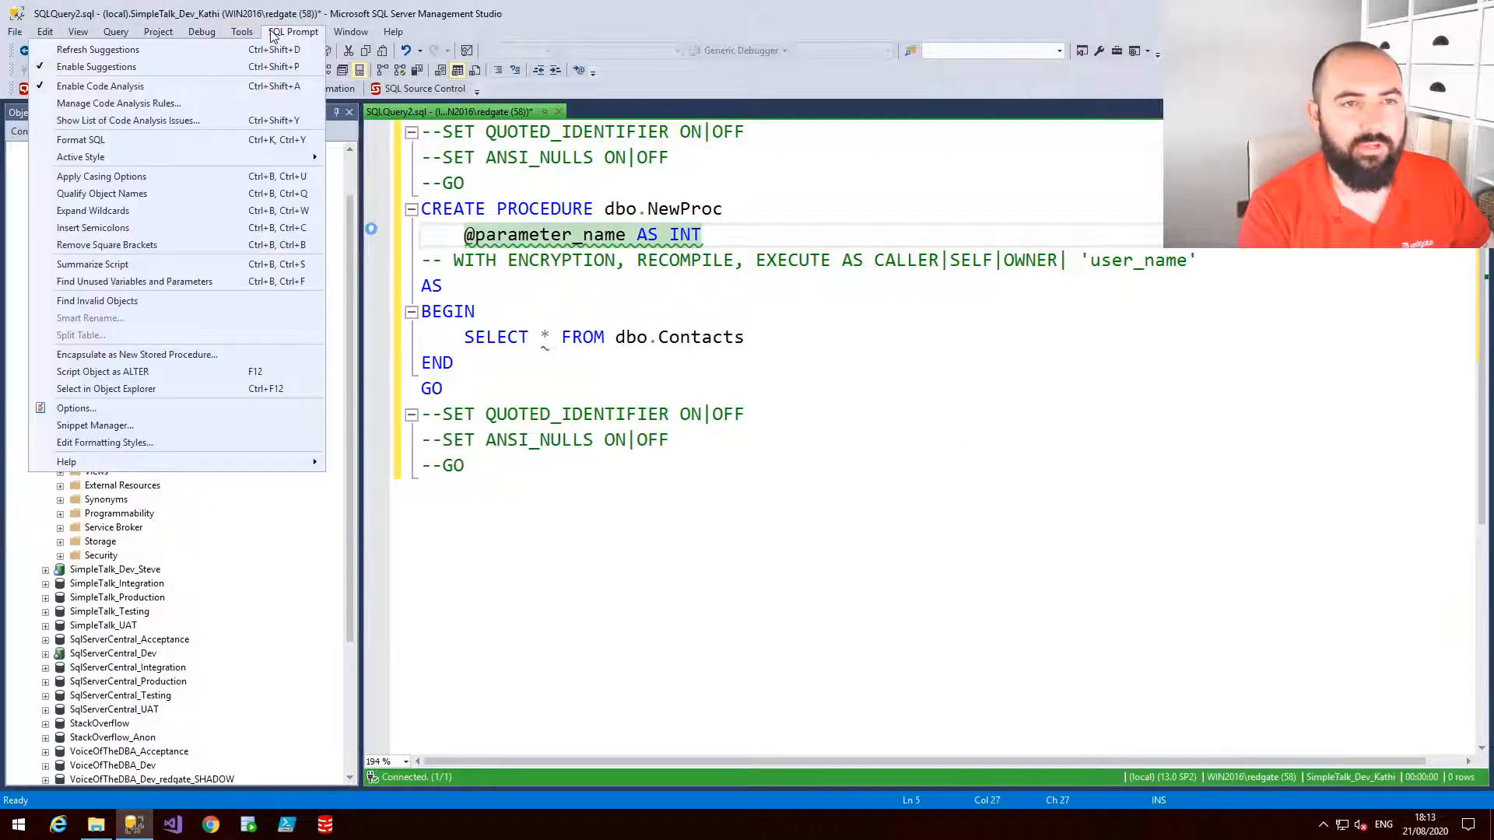
{"action": "left_click", "coordinate": [184, 109]}
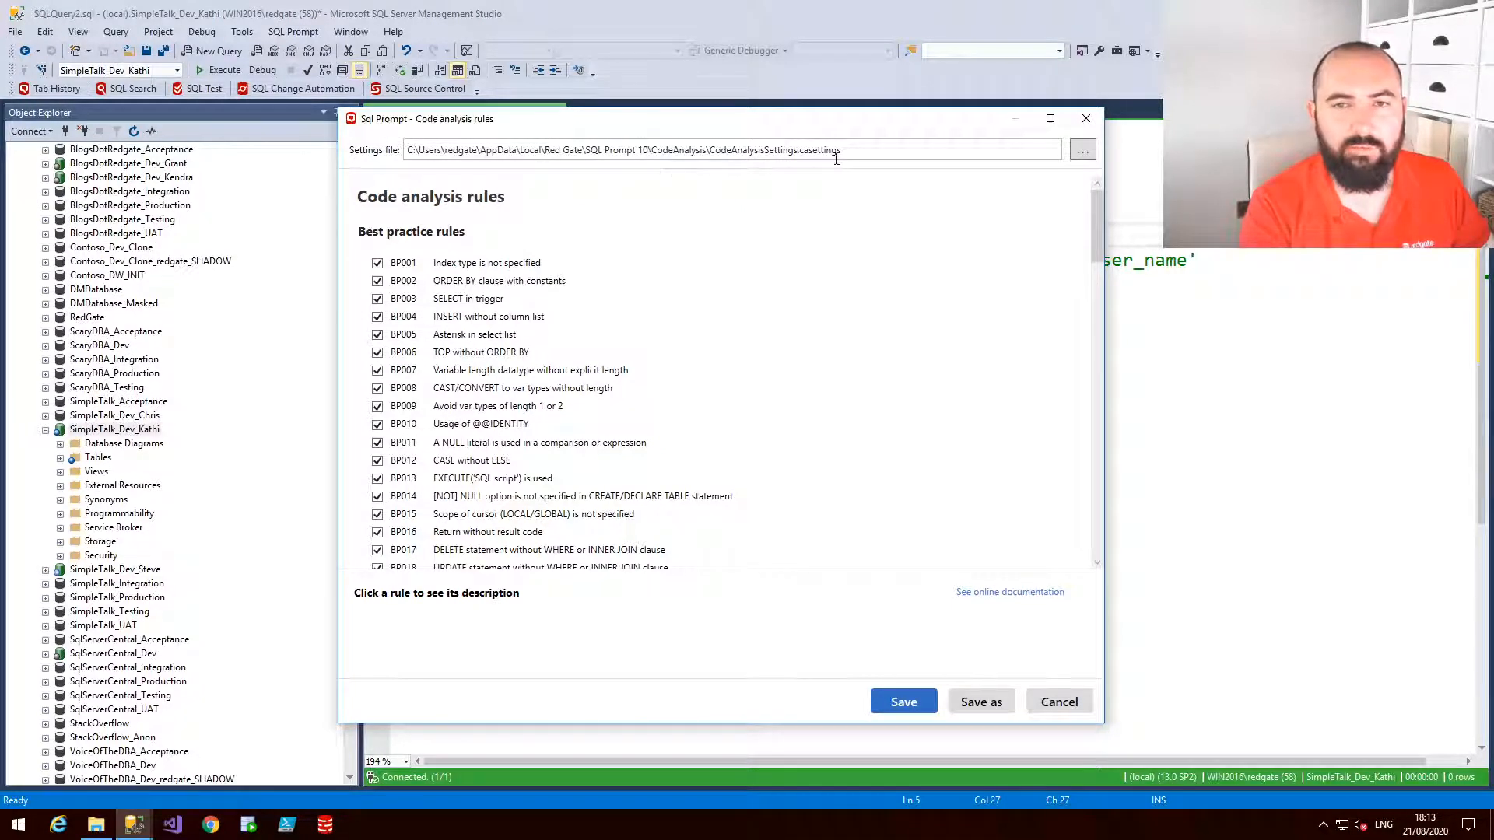
{"action": "left_click", "coordinate": [1100, 128]}
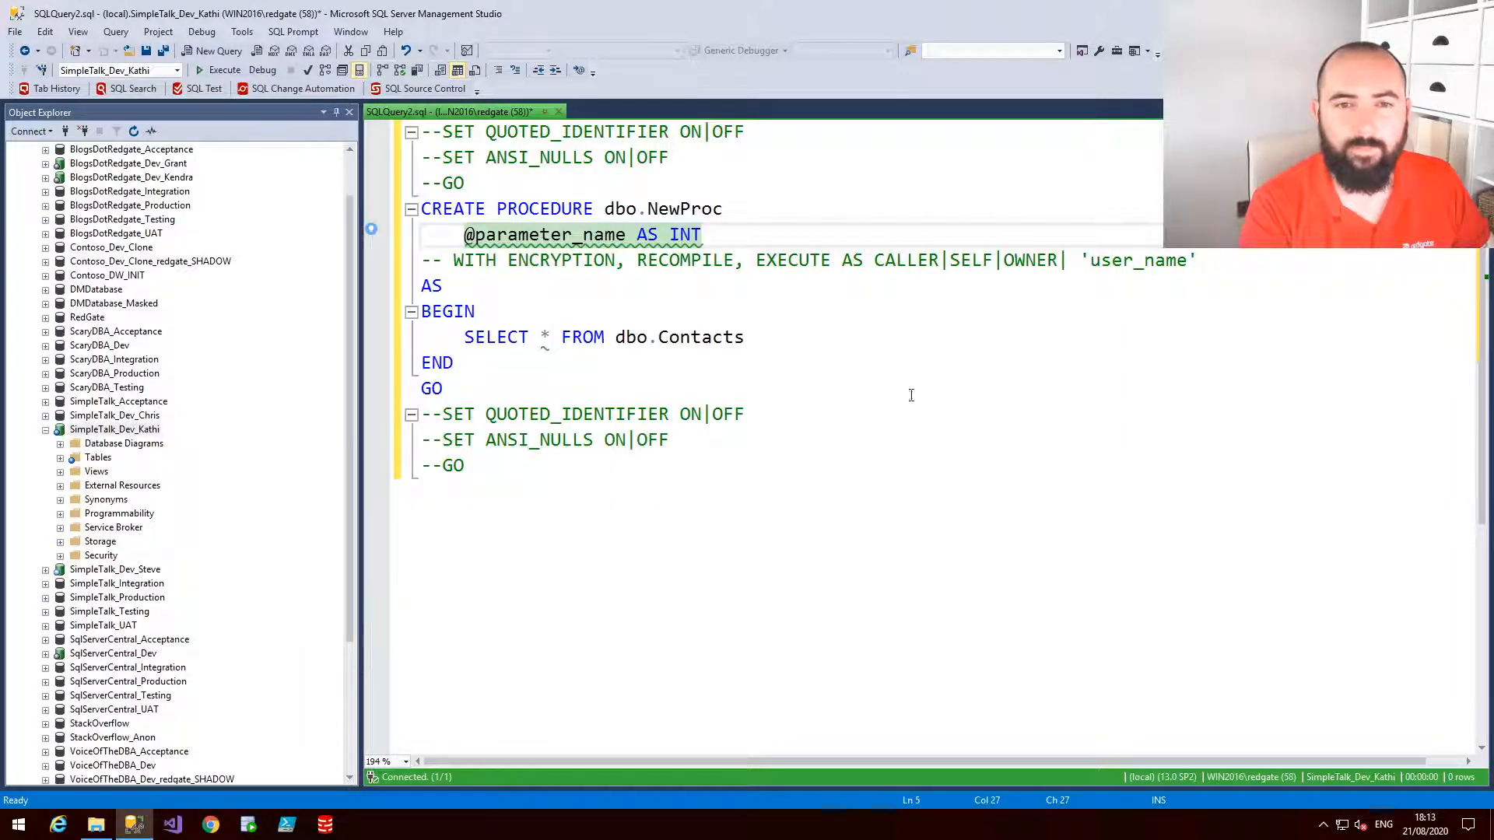
{"action": "left_click", "coordinate": [854, 441]}
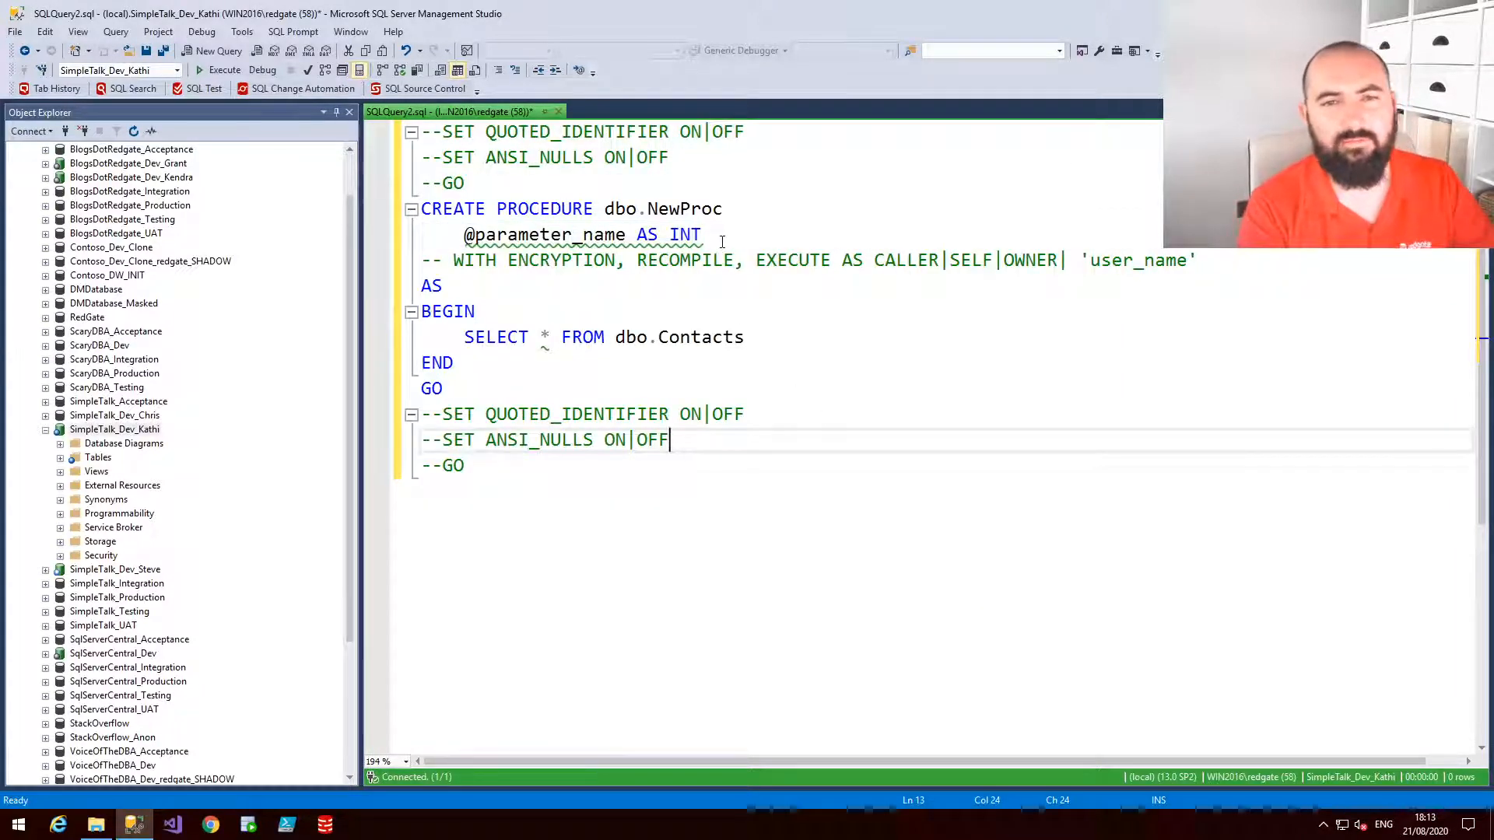
{"action": "left_click_drag", "start_coordinate": [735, 241], "coordinate": [741, 213]}
{"action": "key", "text": "Delete"}
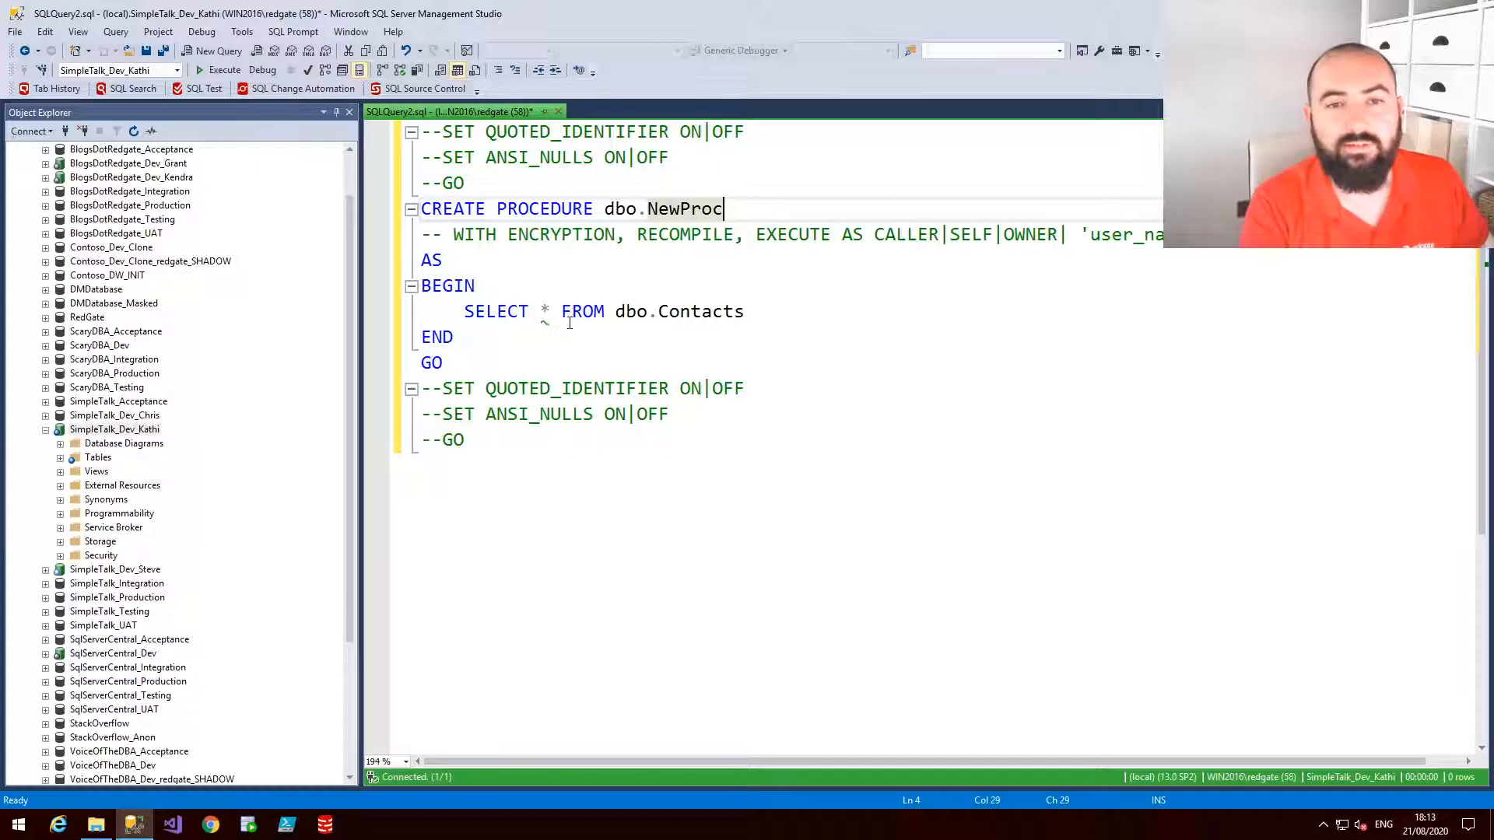
Open the issue details for the asterisk flagged in the SELECT list, then close the details window
{"action": "left_click", "coordinate": [551, 312]}
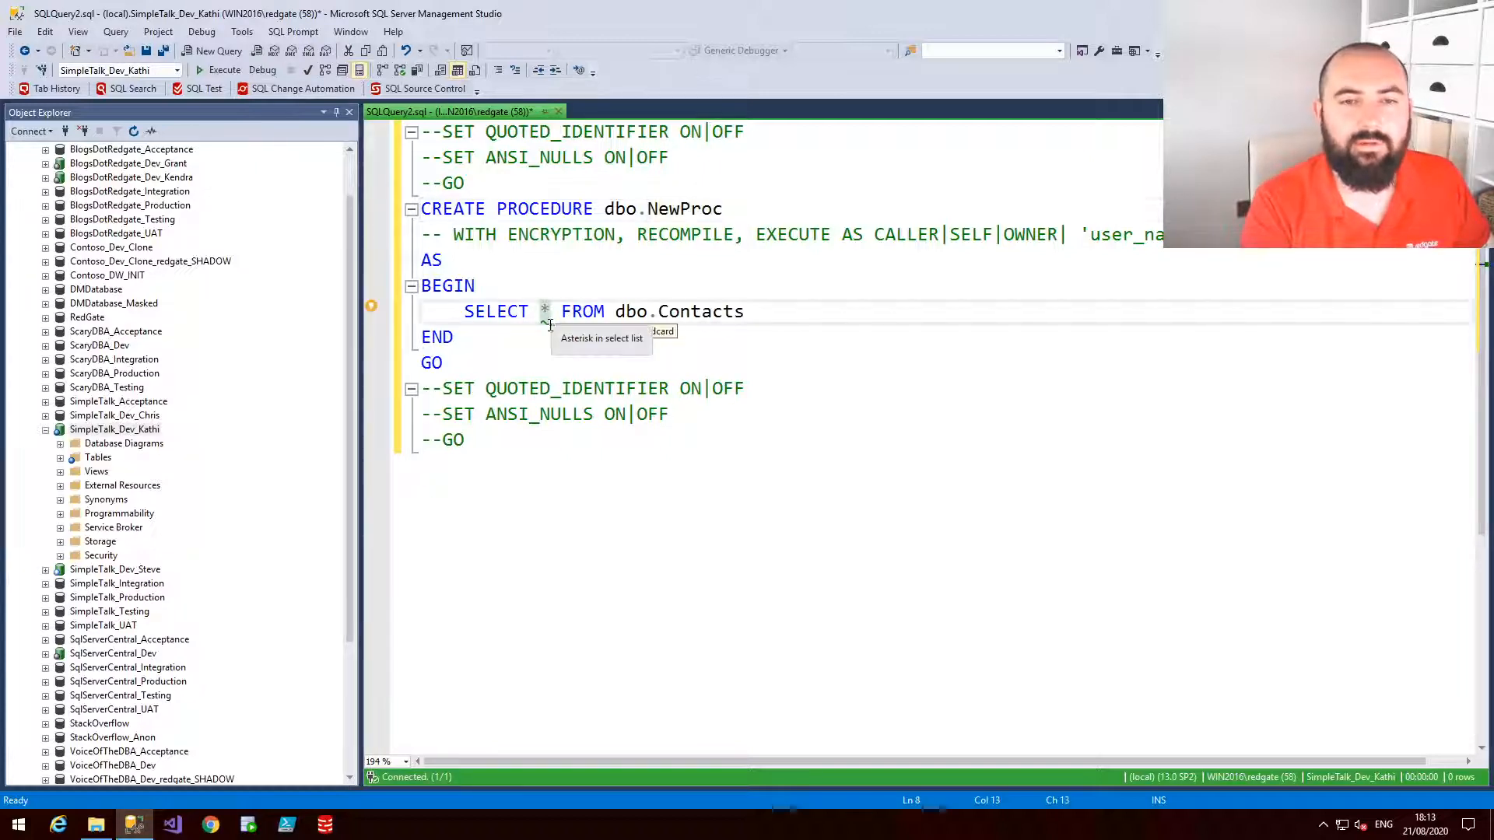
{"action": "left_click", "coordinate": [374, 312]}
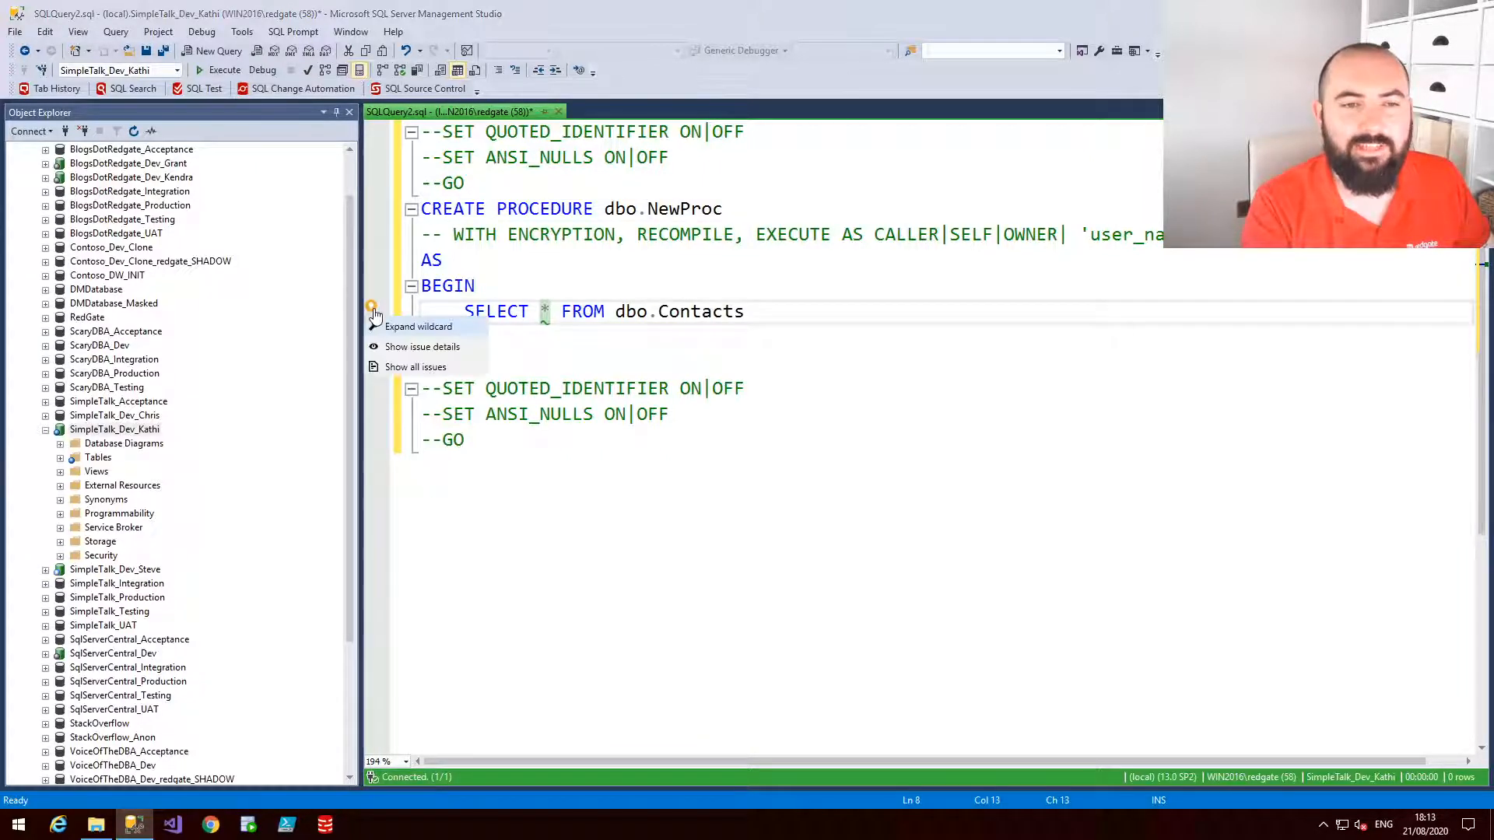
{"action": "left_click", "coordinate": [433, 347]}
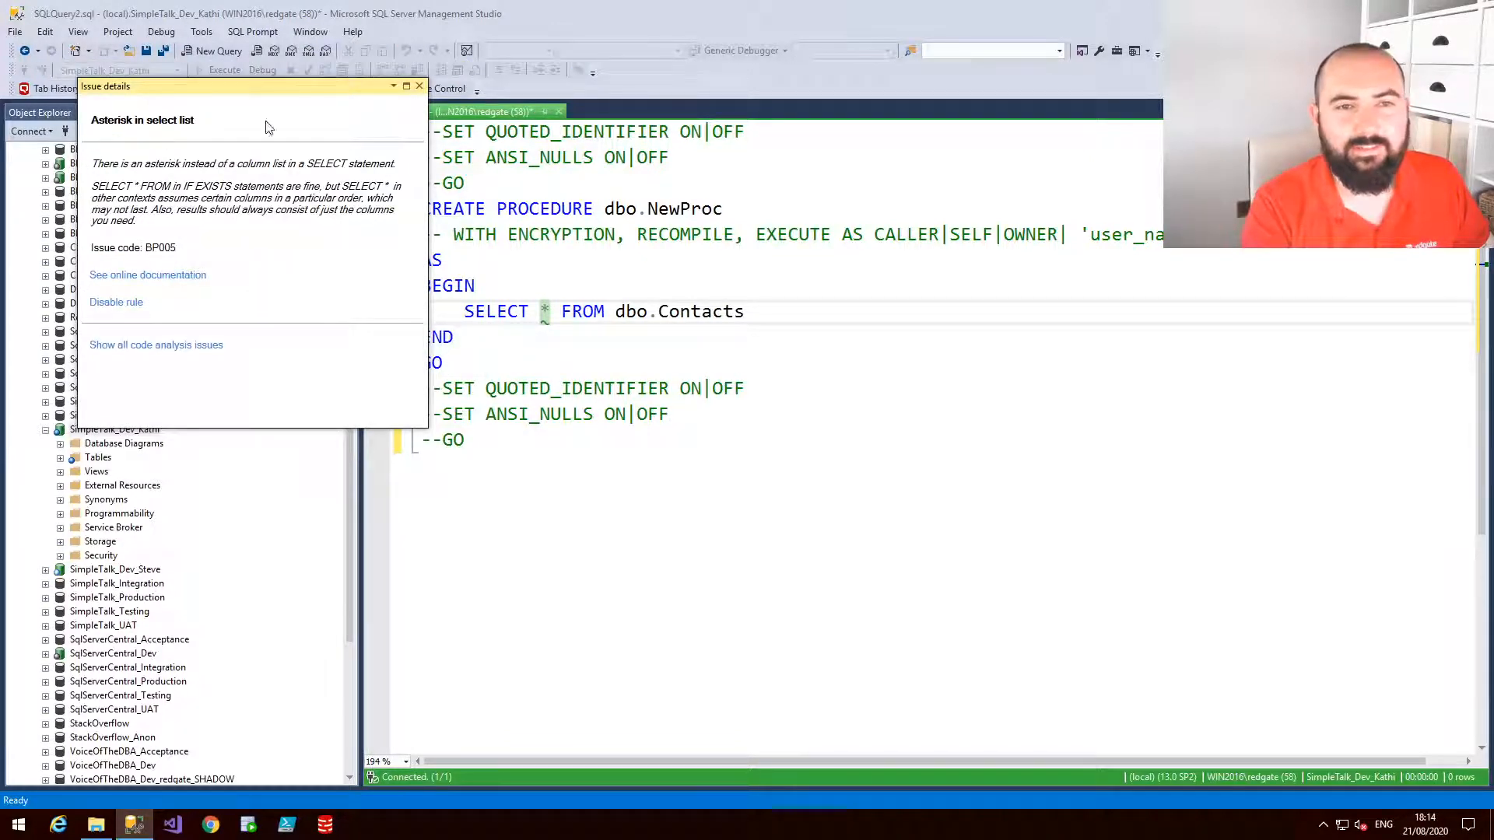
{"action": "left_click", "coordinate": [419, 86]}
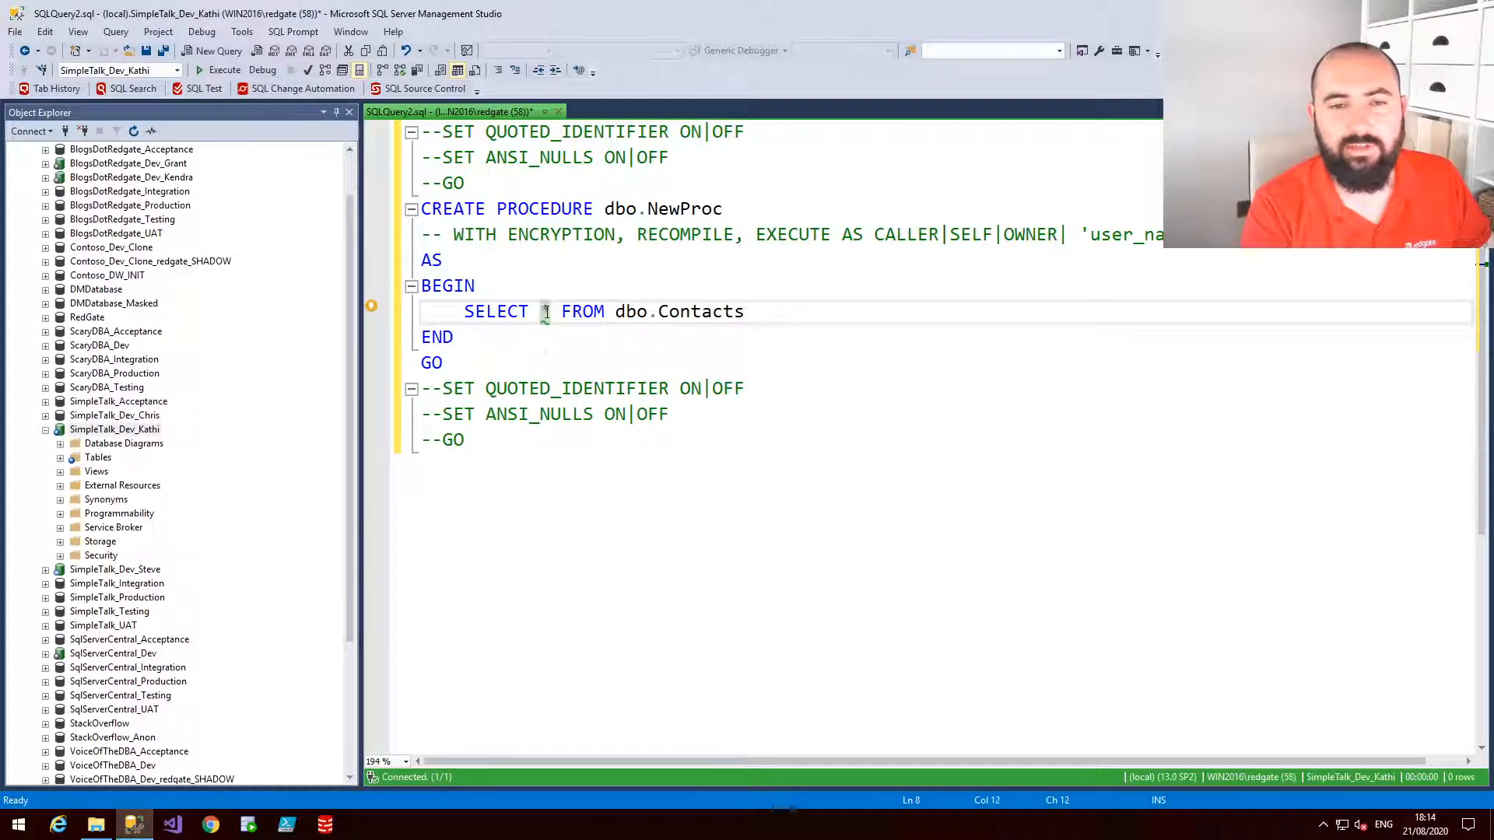
Expand the SELECT * wildcard into the Contacts column list and delete the PhoneMobile through ModifiedDate columns
{"action": "left_click", "coordinate": [548, 311]}
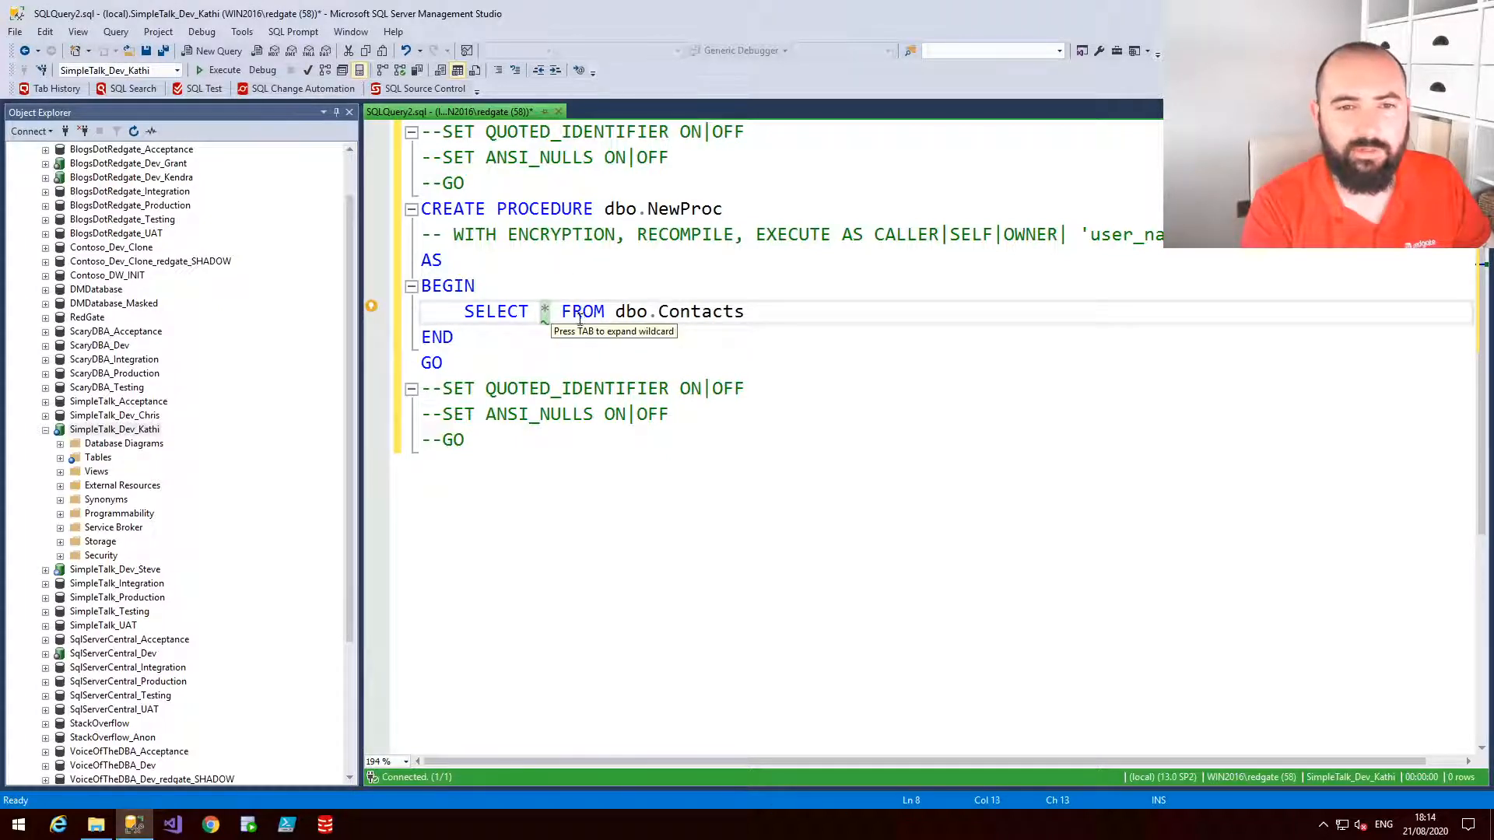
{"action": "key", "text": "Tab"}
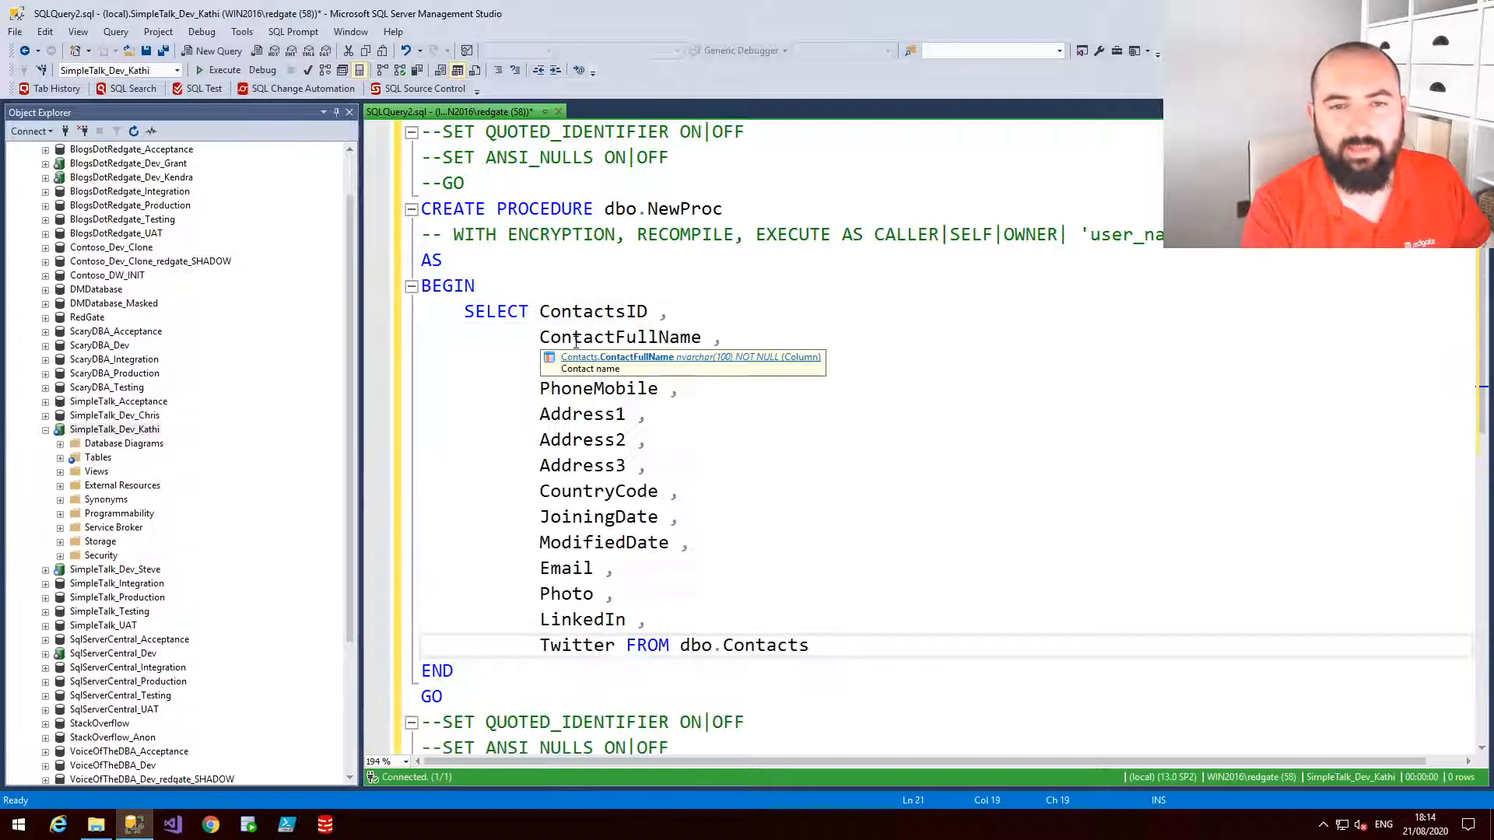
{"action": "left_click_drag", "start_coordinate": [721, 539], "coordinate": [423, 387]}
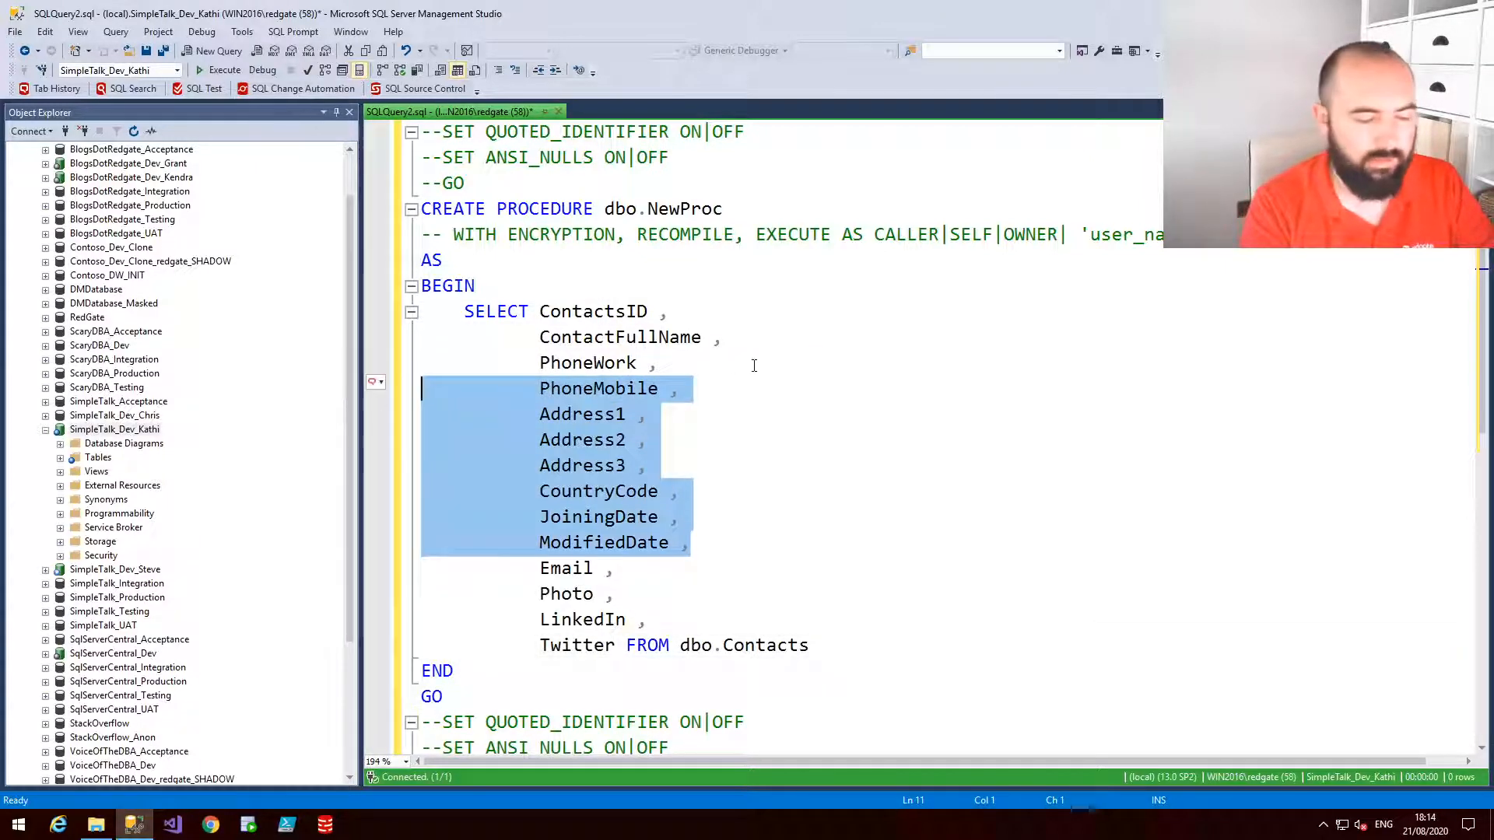
{"action": "key", "text": "Delete"}
{"action": "key", "text": "Delete"}
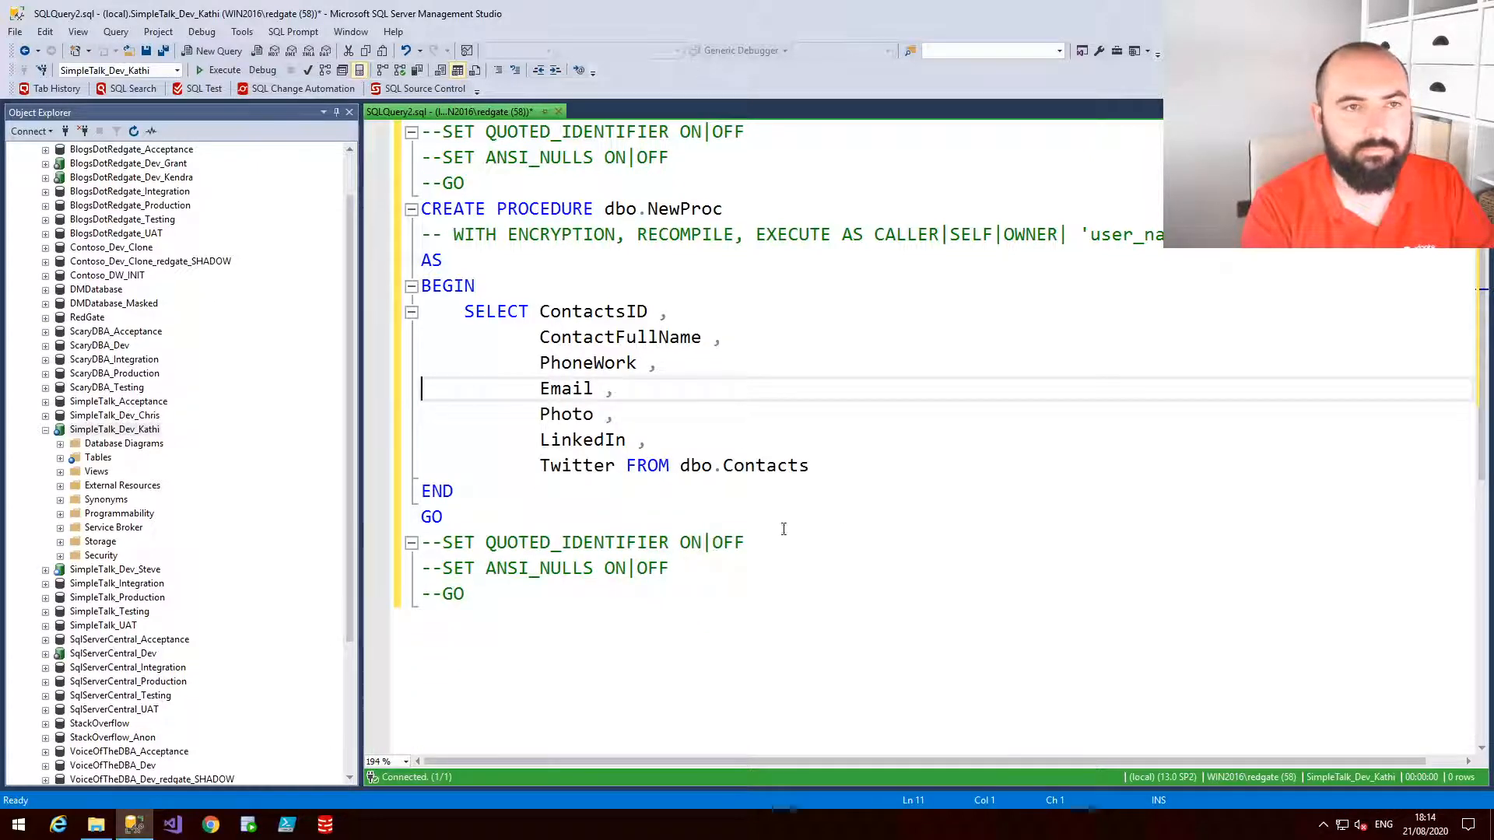
{"action": "left_click", "coordinate": [851, 525]}
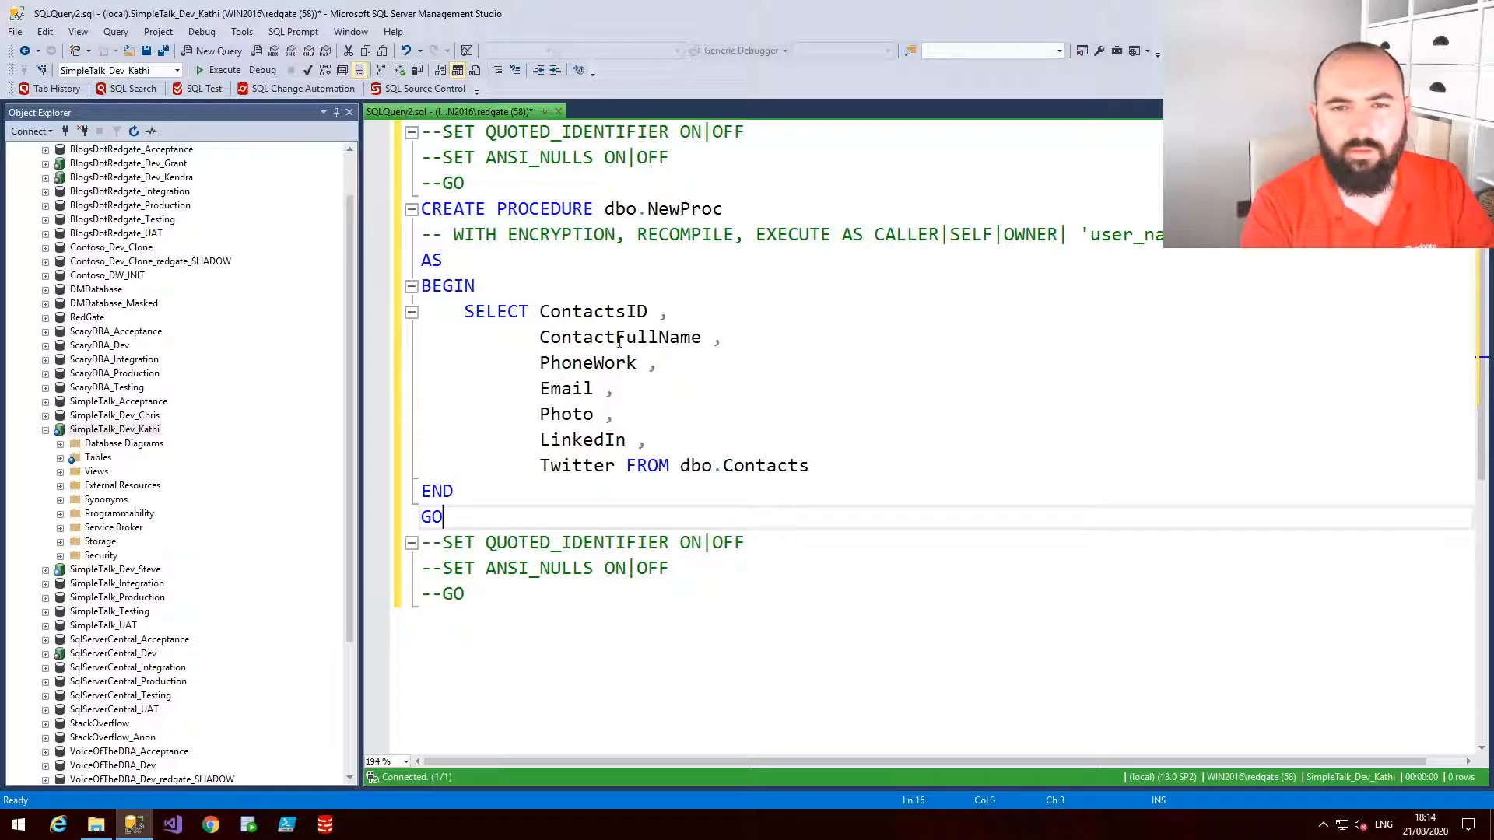
Insert Address1, Address2 and Address3 after PhoneWork using the column picker, adding a trailing comma
{"action": "left_click", "coordinate": [711, 367]}
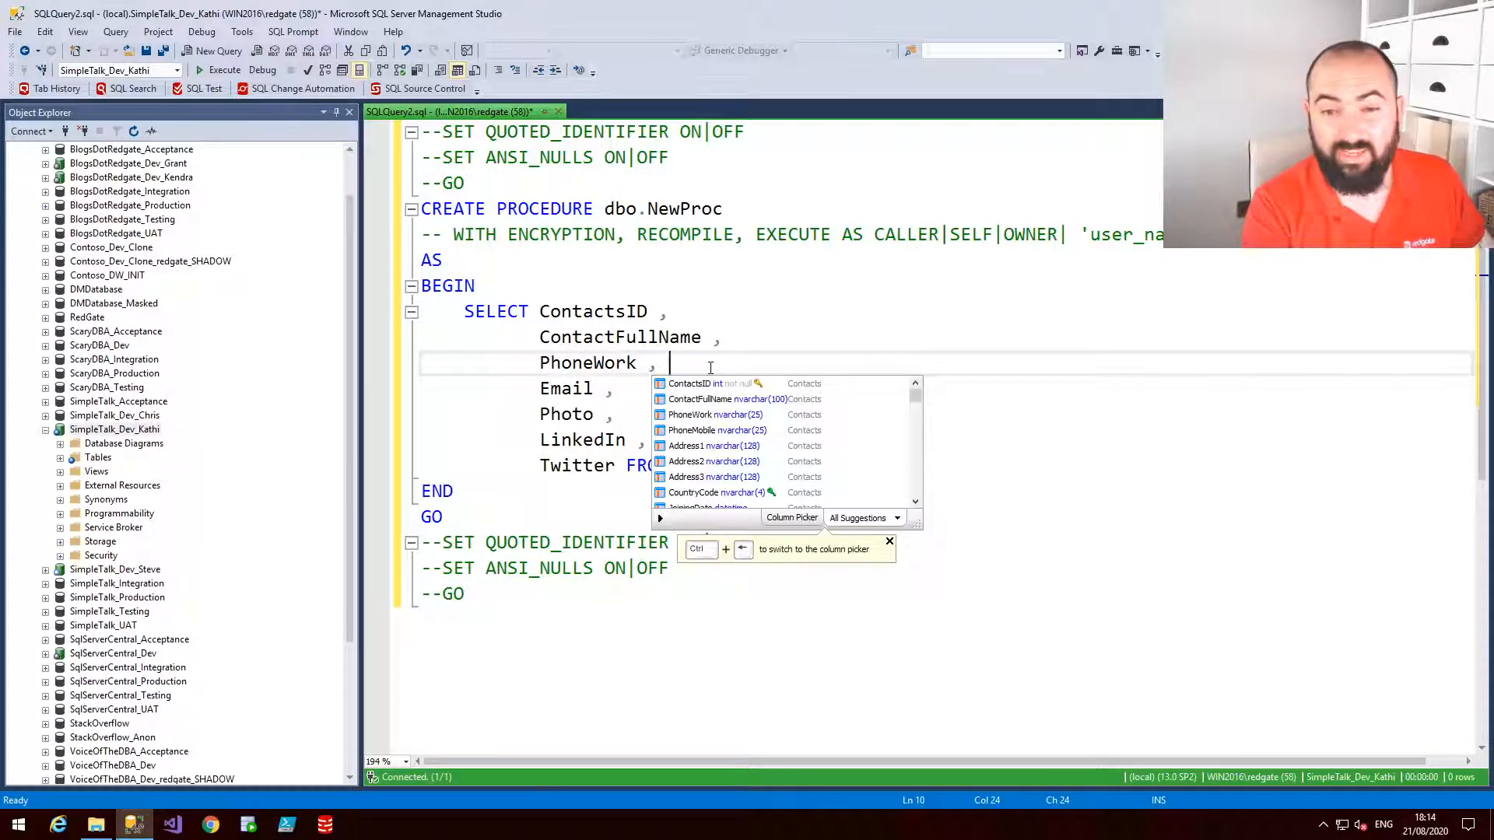
{"action": "key", "text": "space"}
{"action": "key", "text": "Down"}
{"action": "key", "text": "space"}
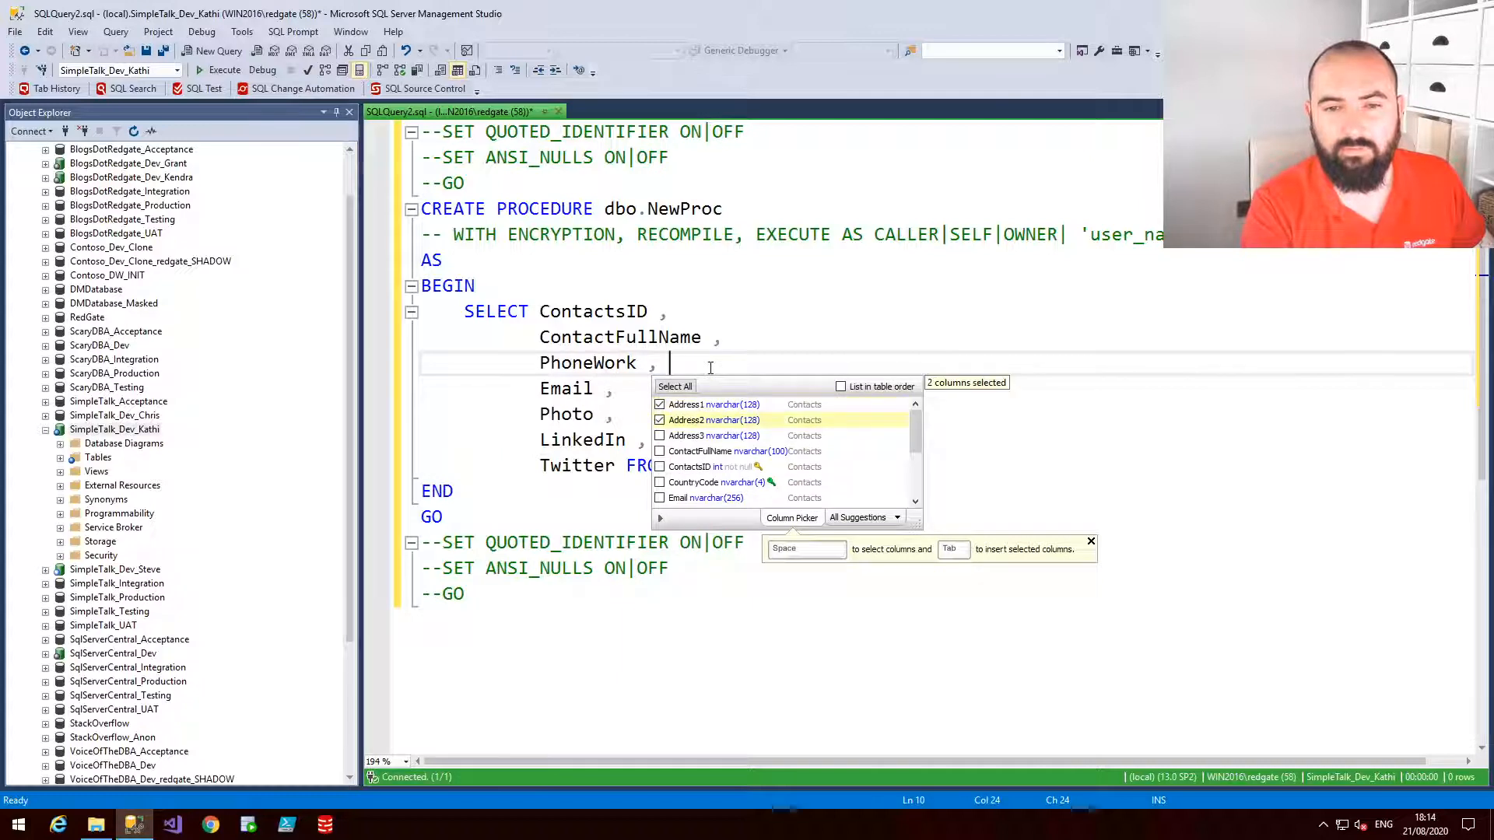
{"action": "key", "text": "Down"}
{"action": "key", "text": "space"}
{"action": "key", "text": "Tab"}
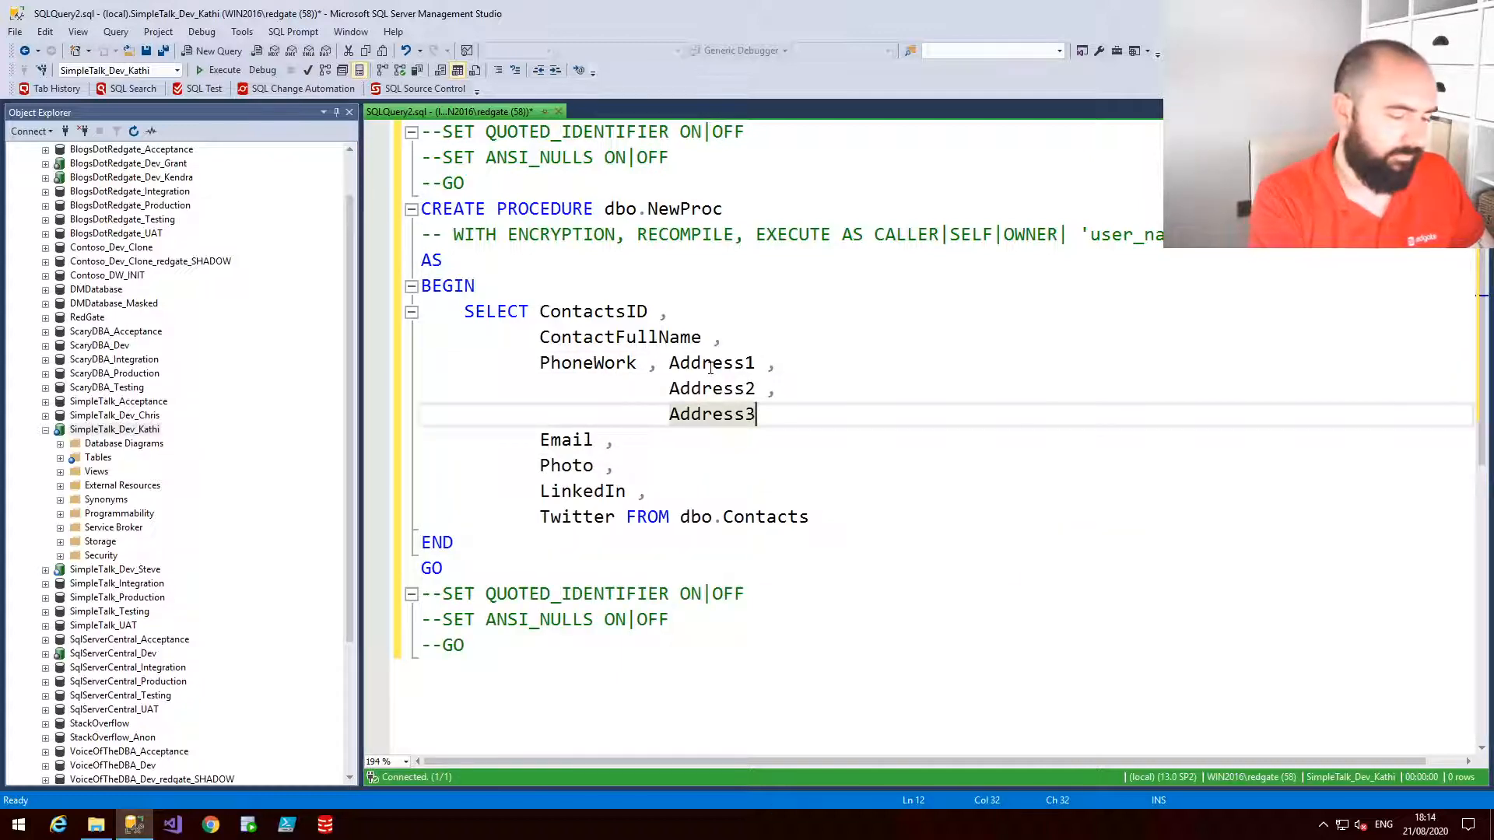
{"action": "type", "text": ","}
Format the procedure's SQL with SQL Prompt
{"action": "left_click", "coordinate": [674, 336]}
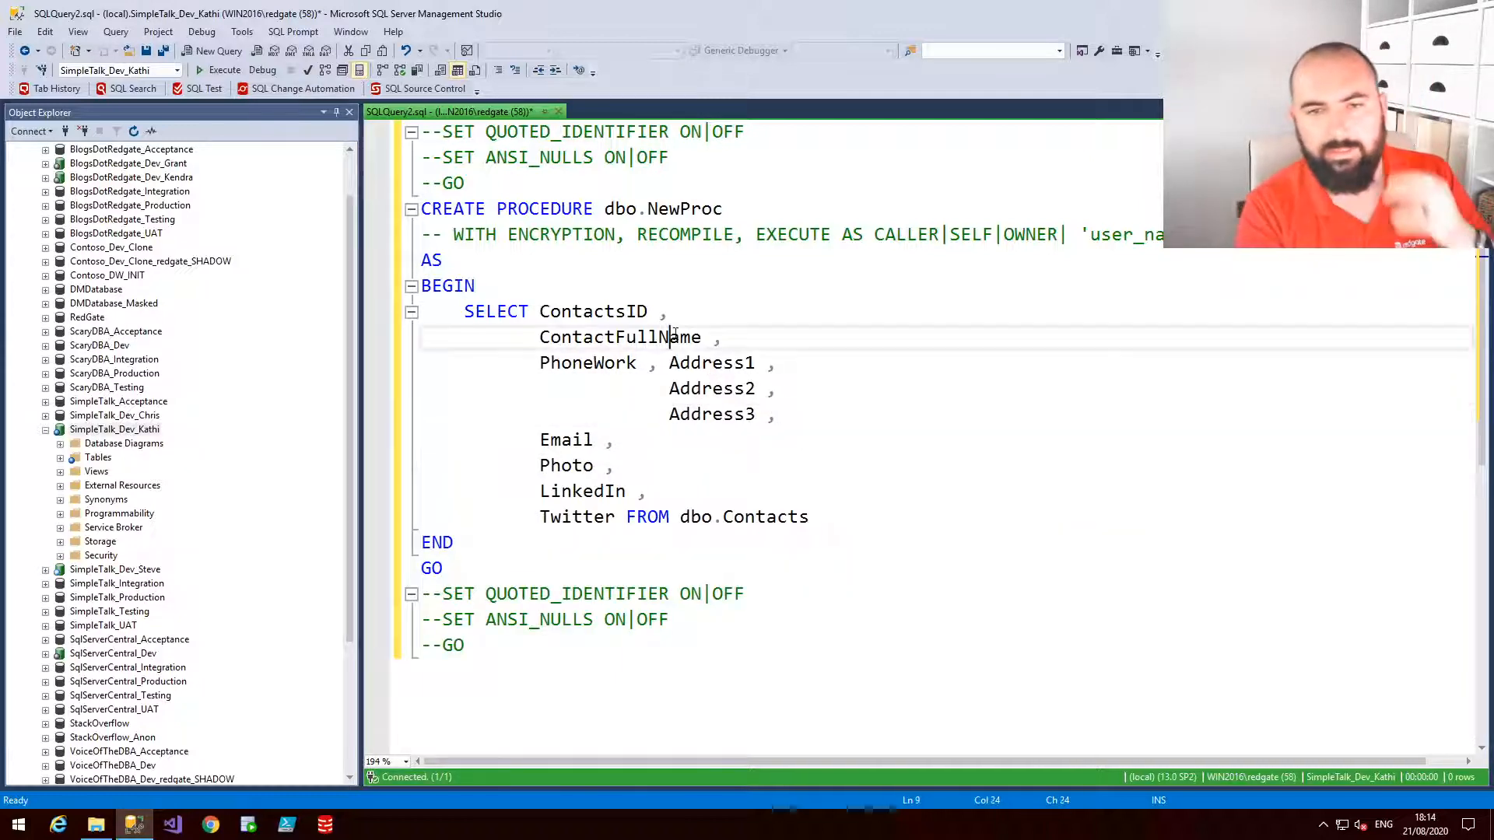
{"action": "left_click", "coordinate": [730, 458]}
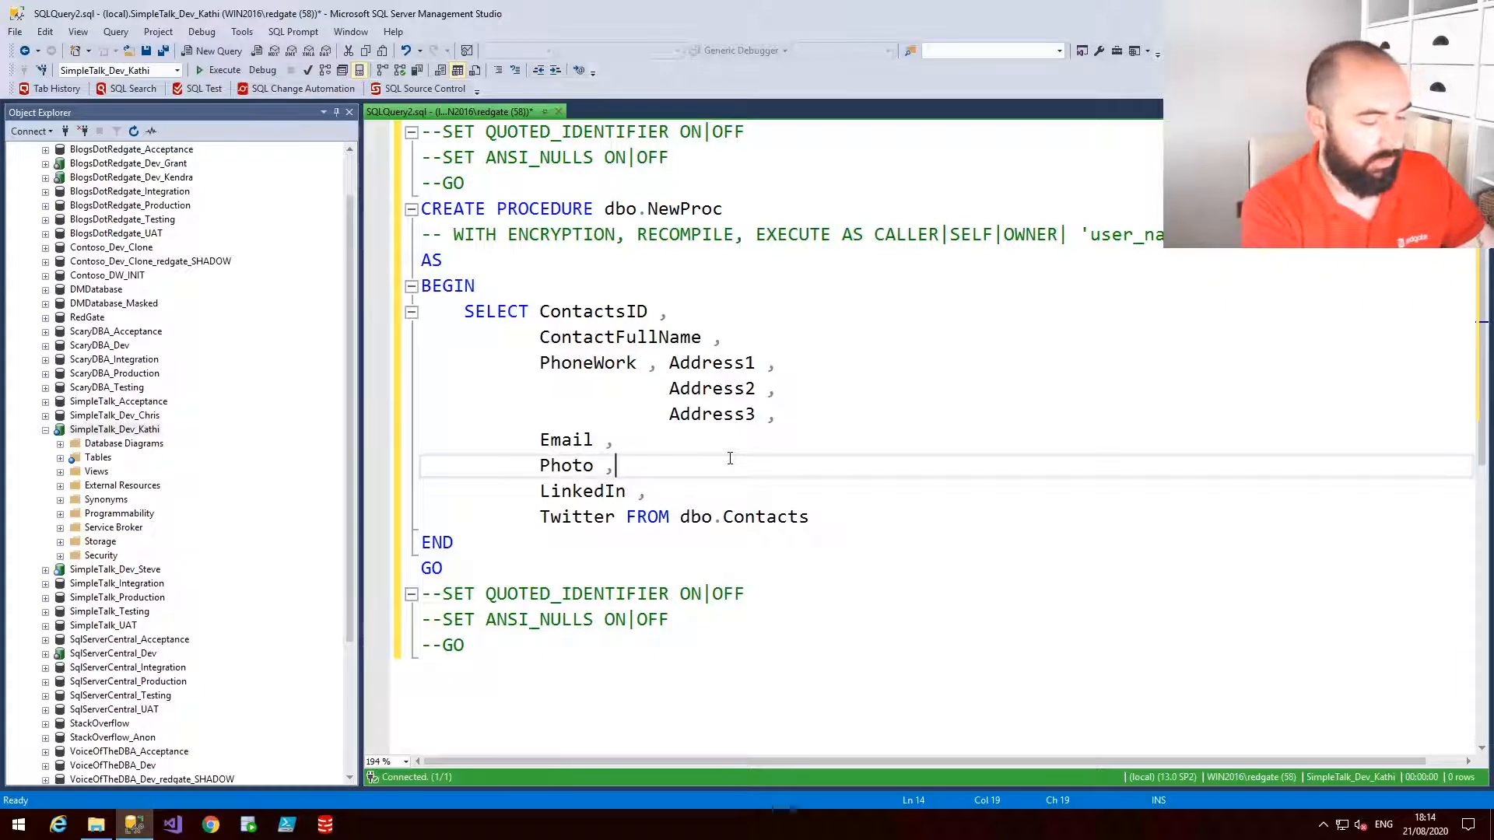
{"action": "key", "text": "ctrl+k"}
{"action": "key", "text": "ctrl+y"}
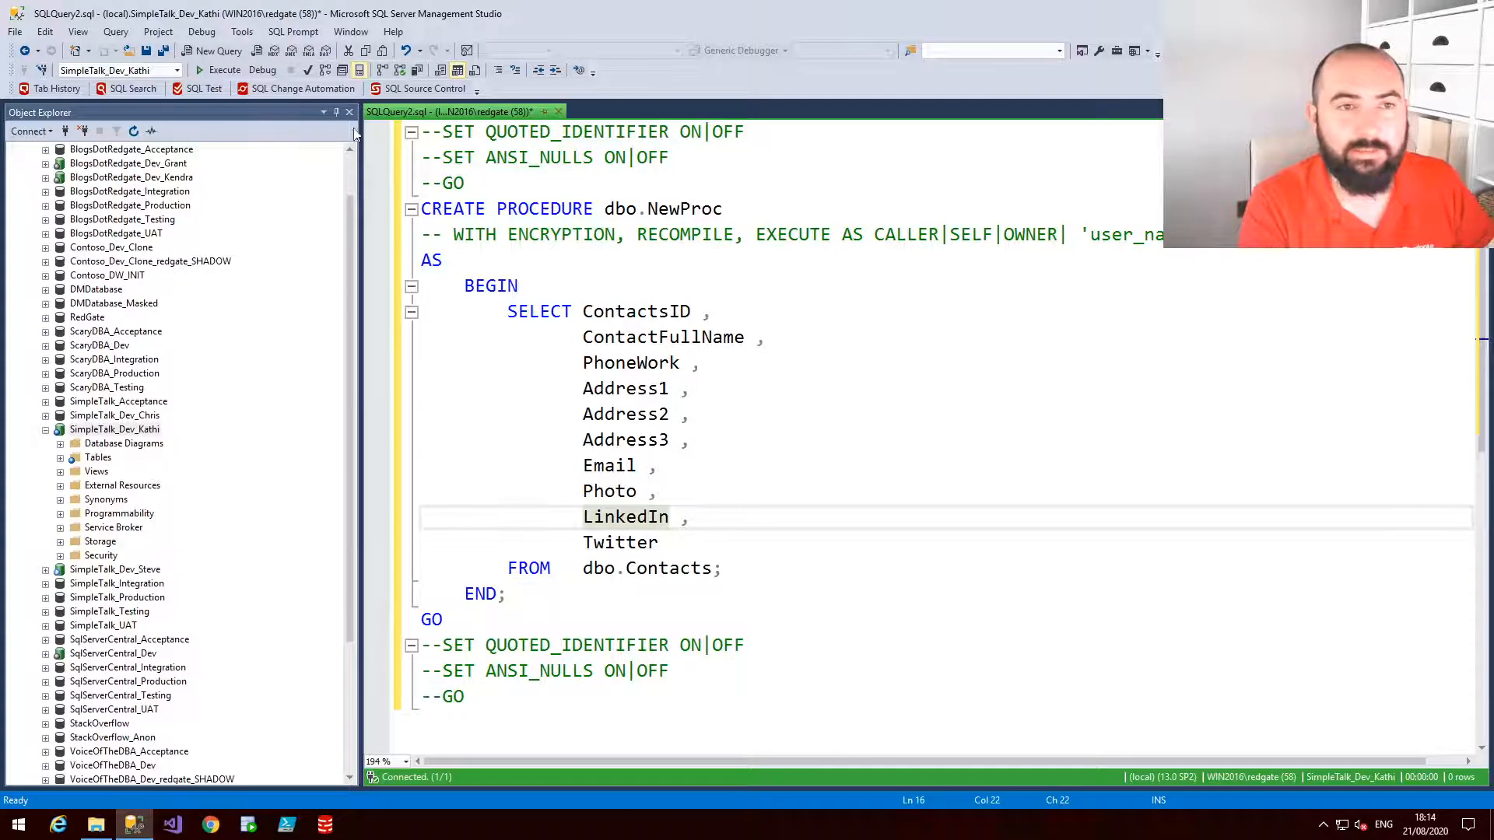
Switch the SQL Prompt active style to Commas before and reformat the procedure
{"action": "left_click", "coordinate": [293, 31]}
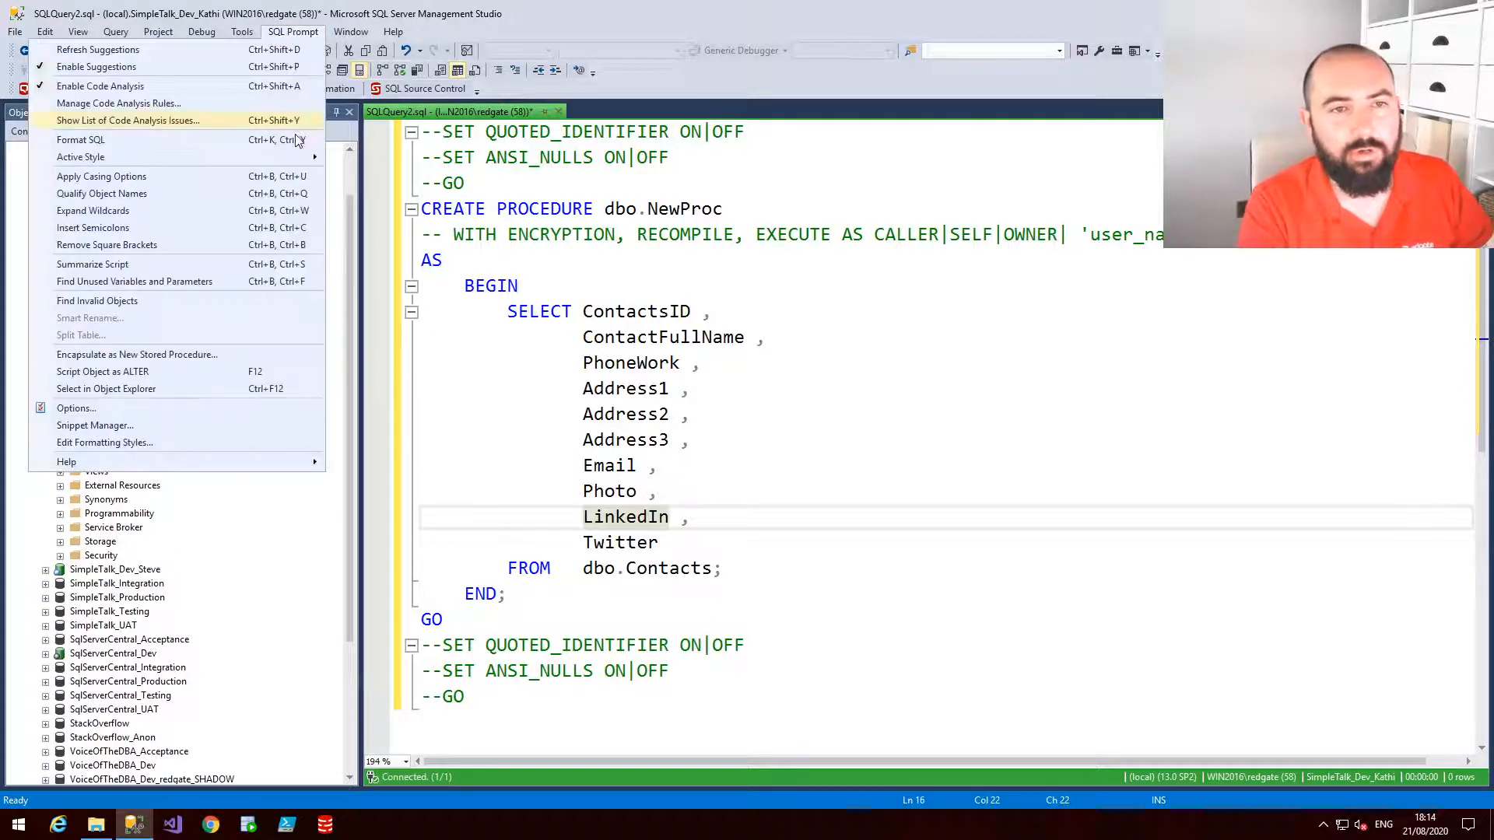
{"action": "mouse_move", "coordinate": [304, 165]}
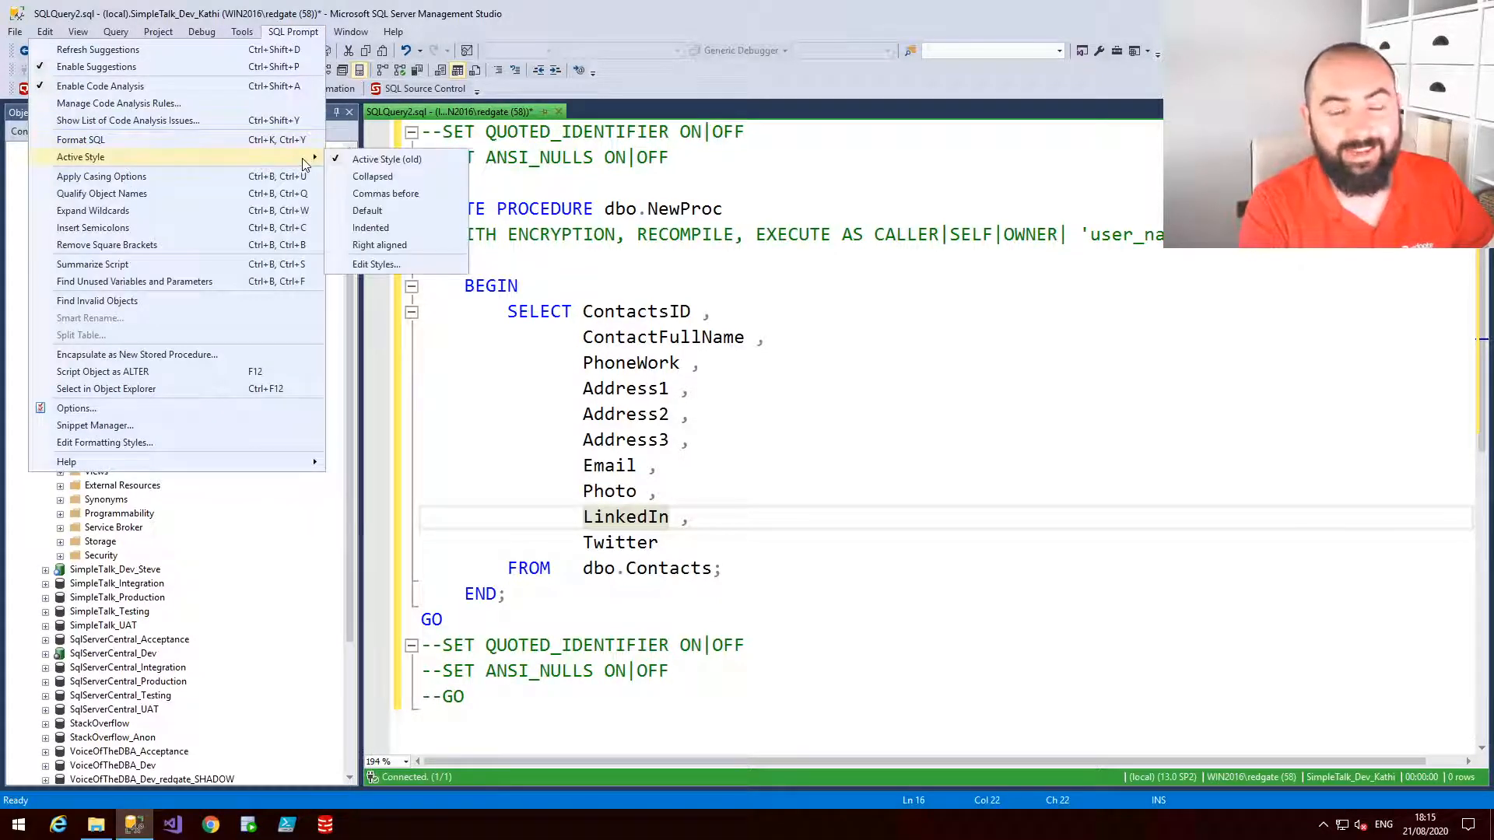
{"action": "left_click", "coordinate": [385, 193]}
{"action": "left_click", "coordinate": [707, 524]}
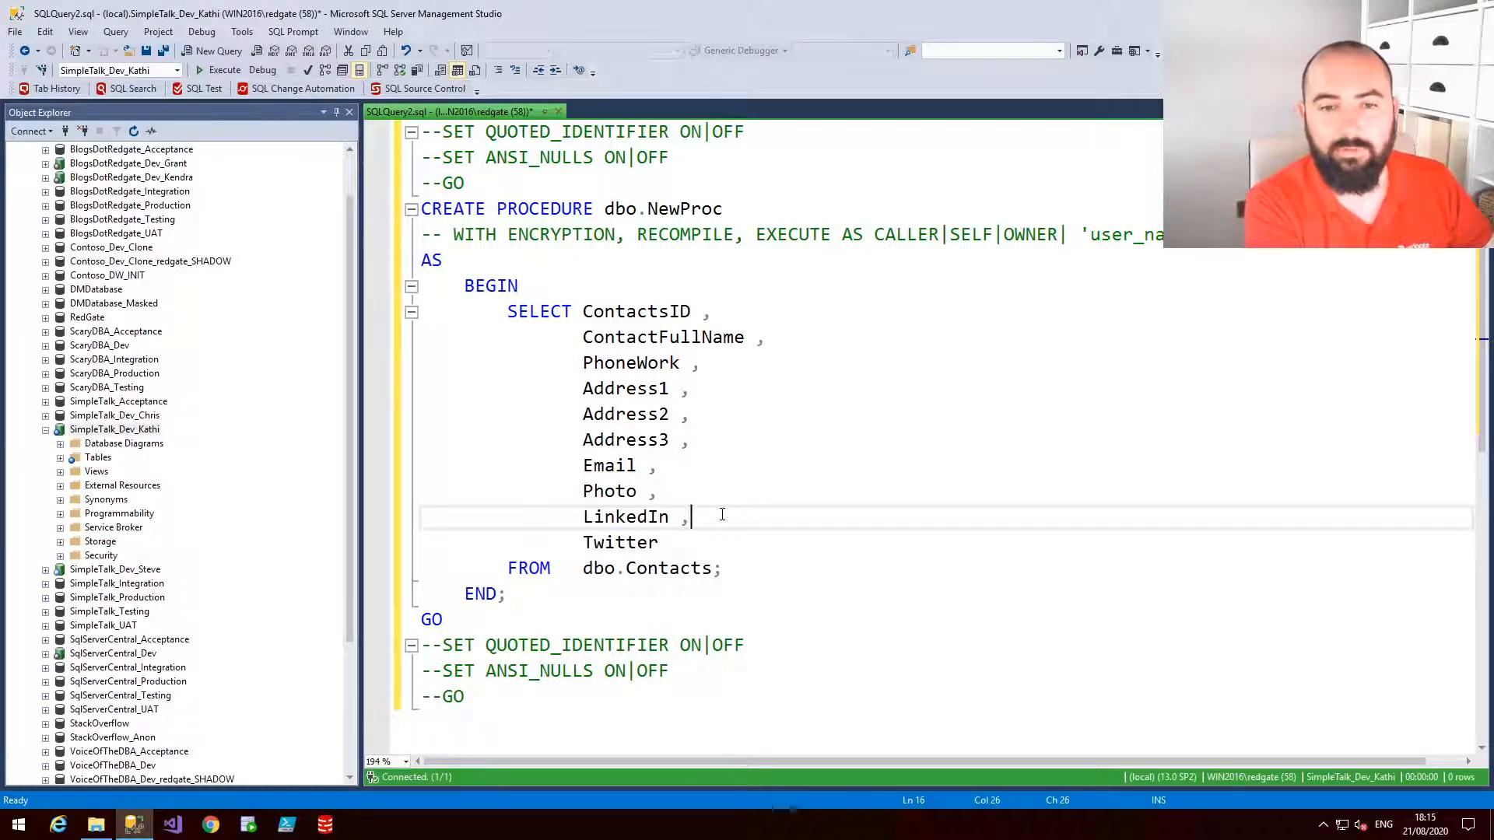
{"action": "key", "text": "ctrl+k"}
{"action": "key", "text": "ctrl+y"}
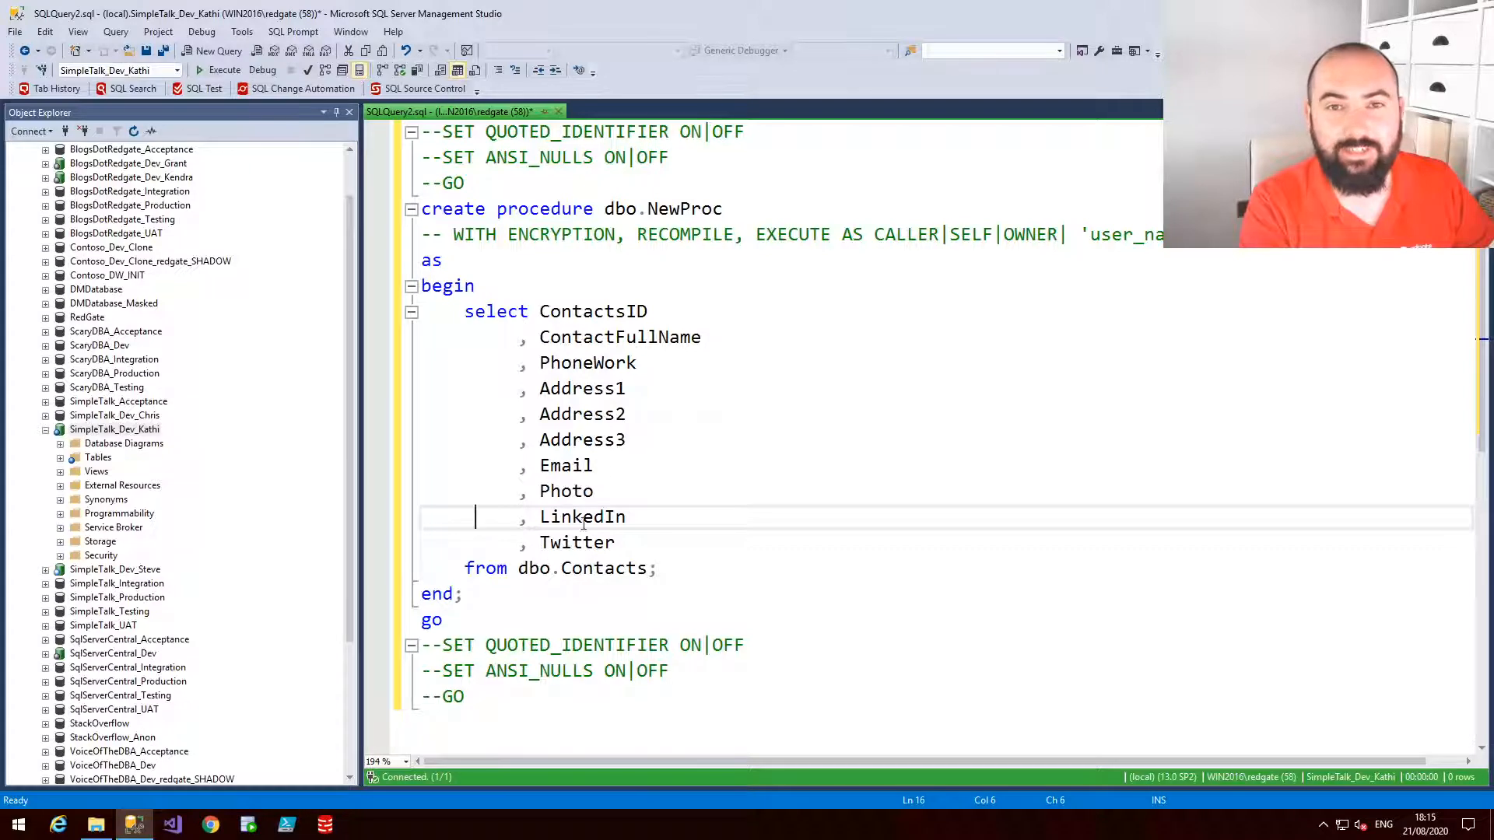
Open the SQL Prompt formatting styles dialog to review the Commas before style, then close it
{"action": "mouse_move", "coordinate": [582, 526]}
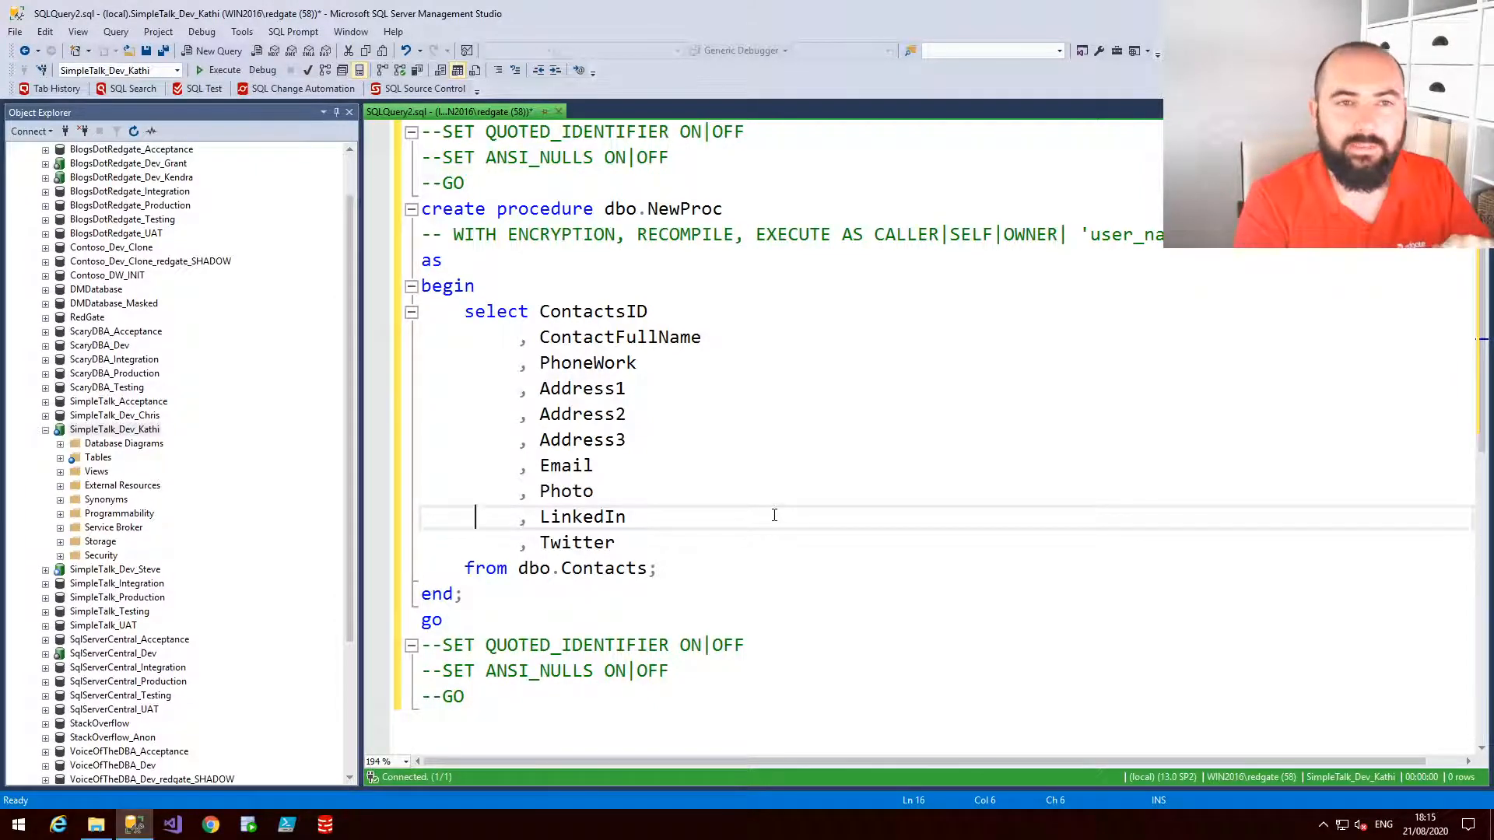
{"action": "left_click", "coordinate": [294, 32]}
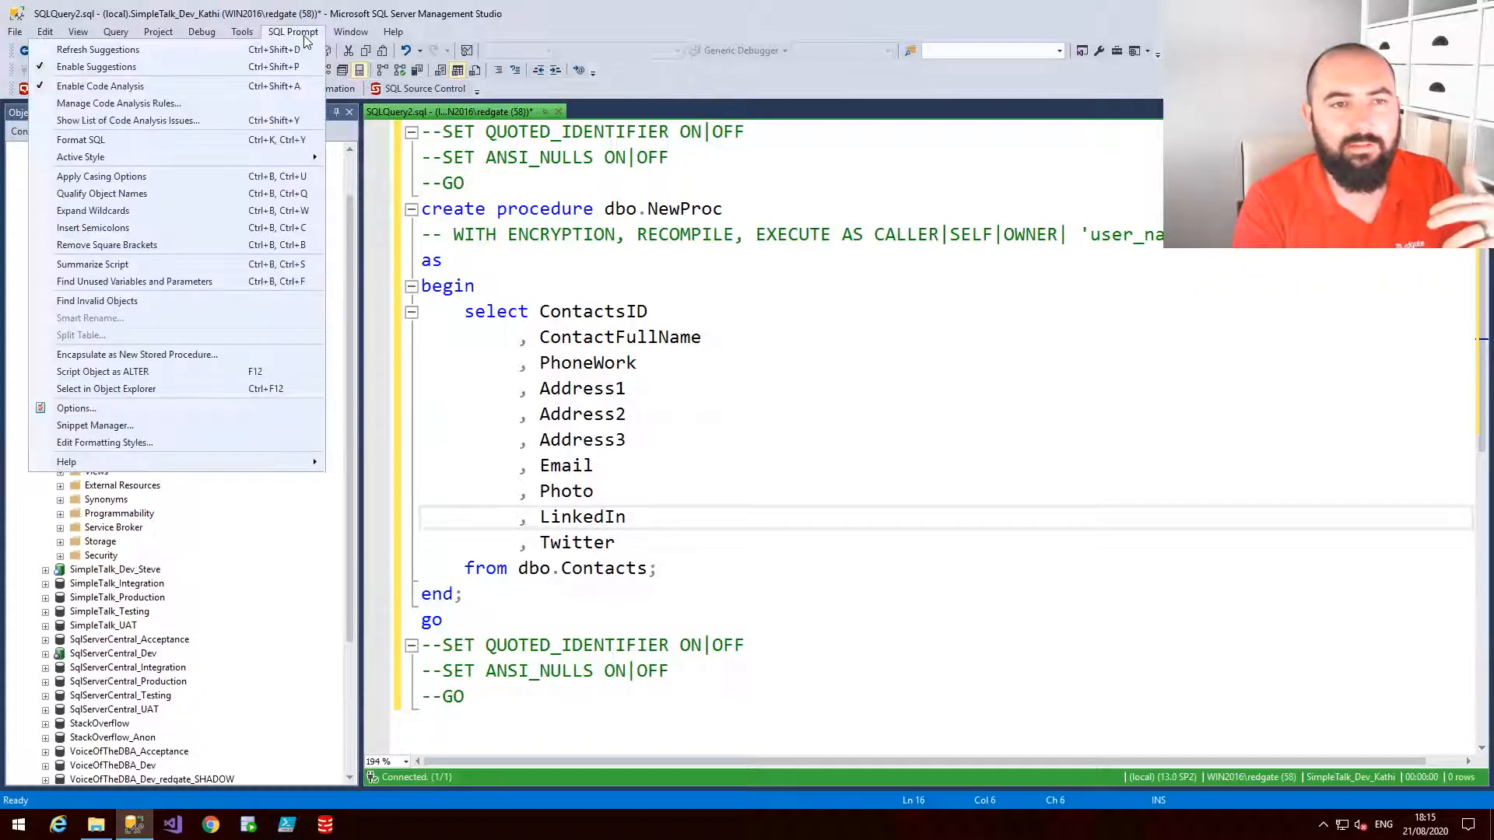
{"action": "mouse_move", "coordinate": [291, 156]}
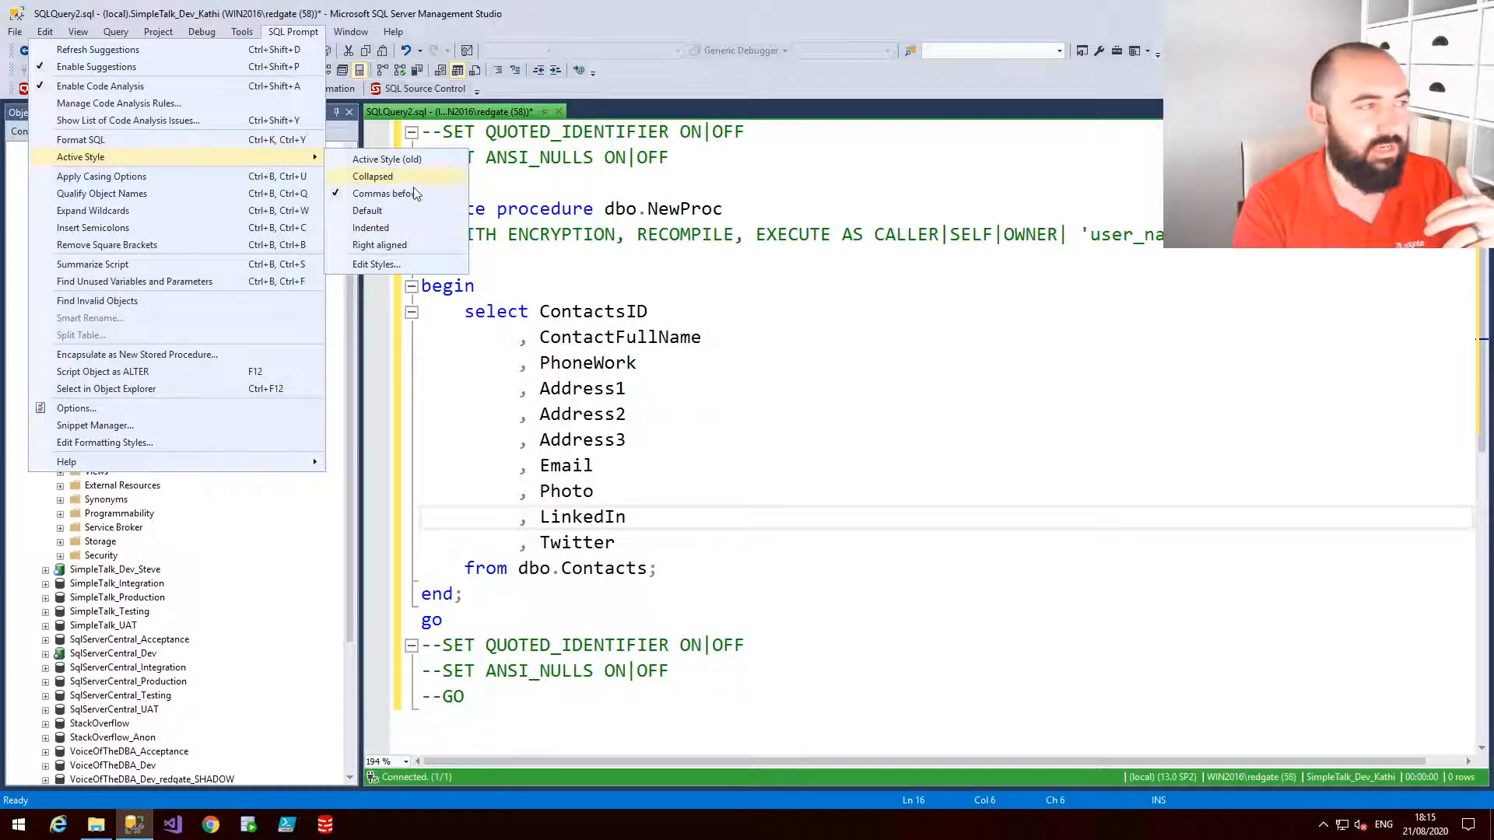
{"action": "left_click", "coordinate": [398, 266]}
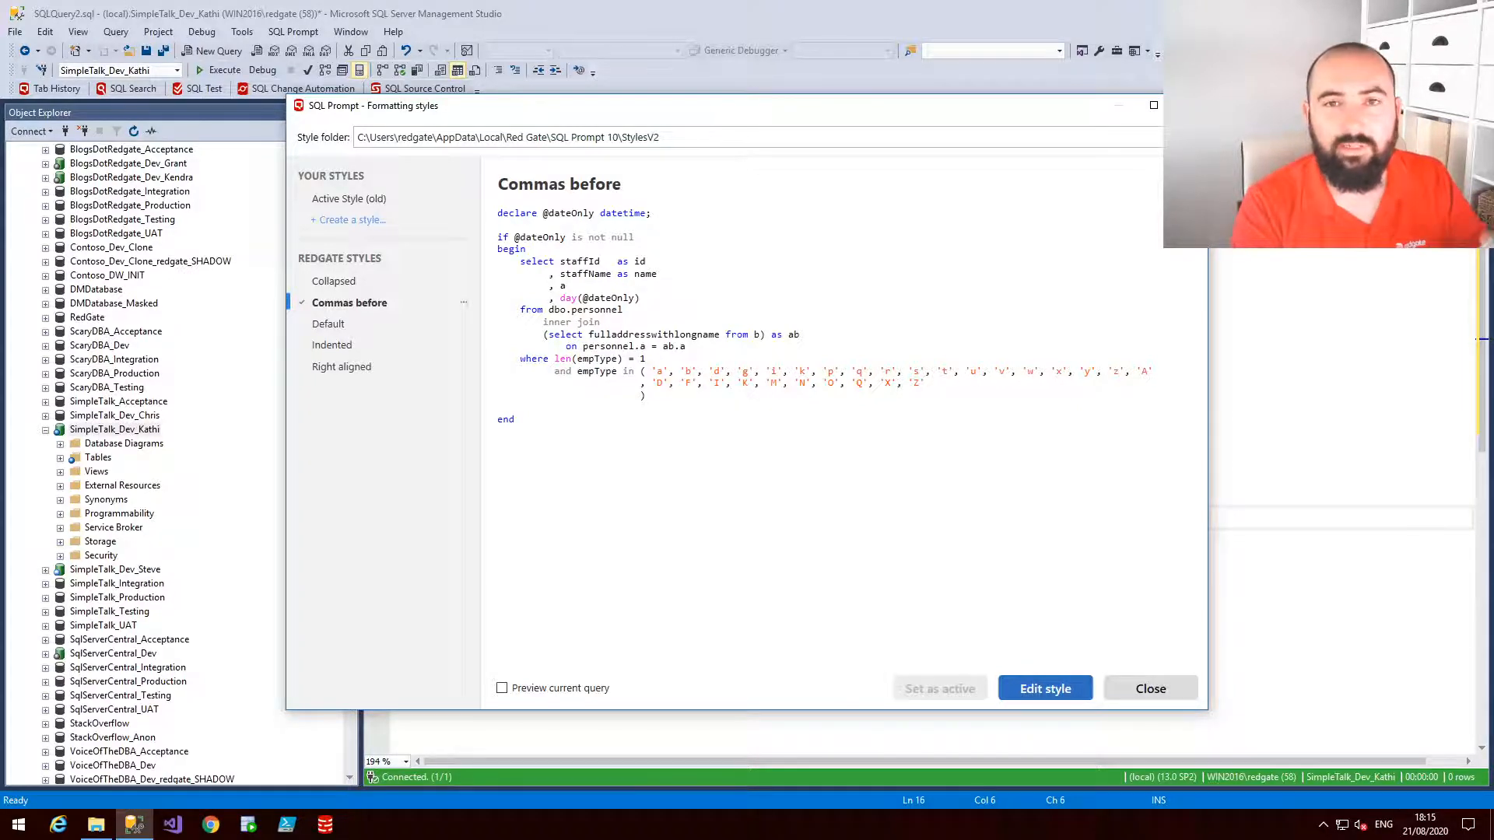
{"action": "left_click", "coordinate": [1190, 105]}
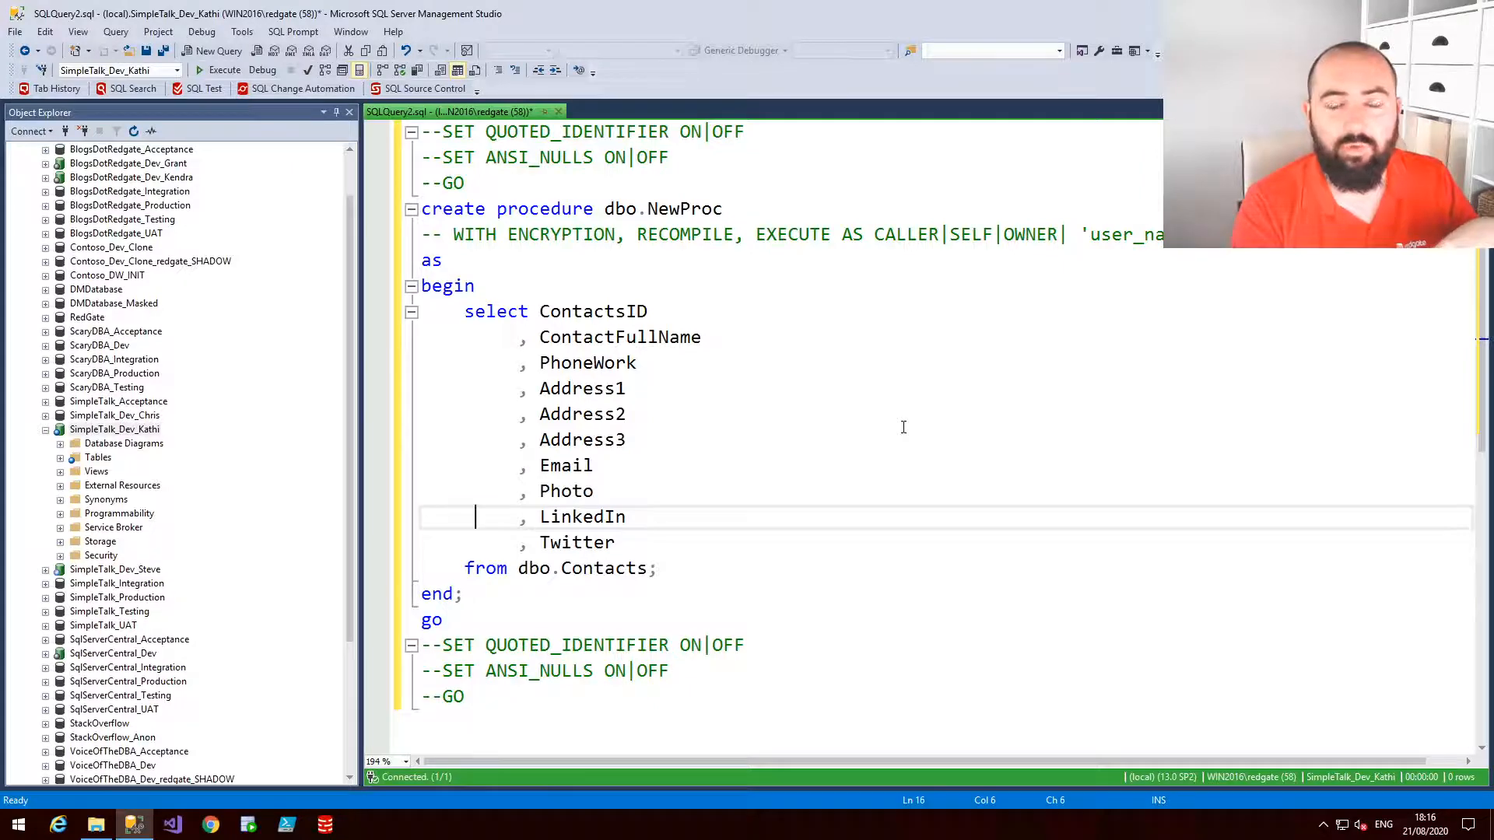
Switch the SQL Prompt active style to Collapsed and reformat the procedure
{"action": "left_click", "coordinate": [305, 35]}
{"action": "mouse_move", "coordinate": [280, 158]}
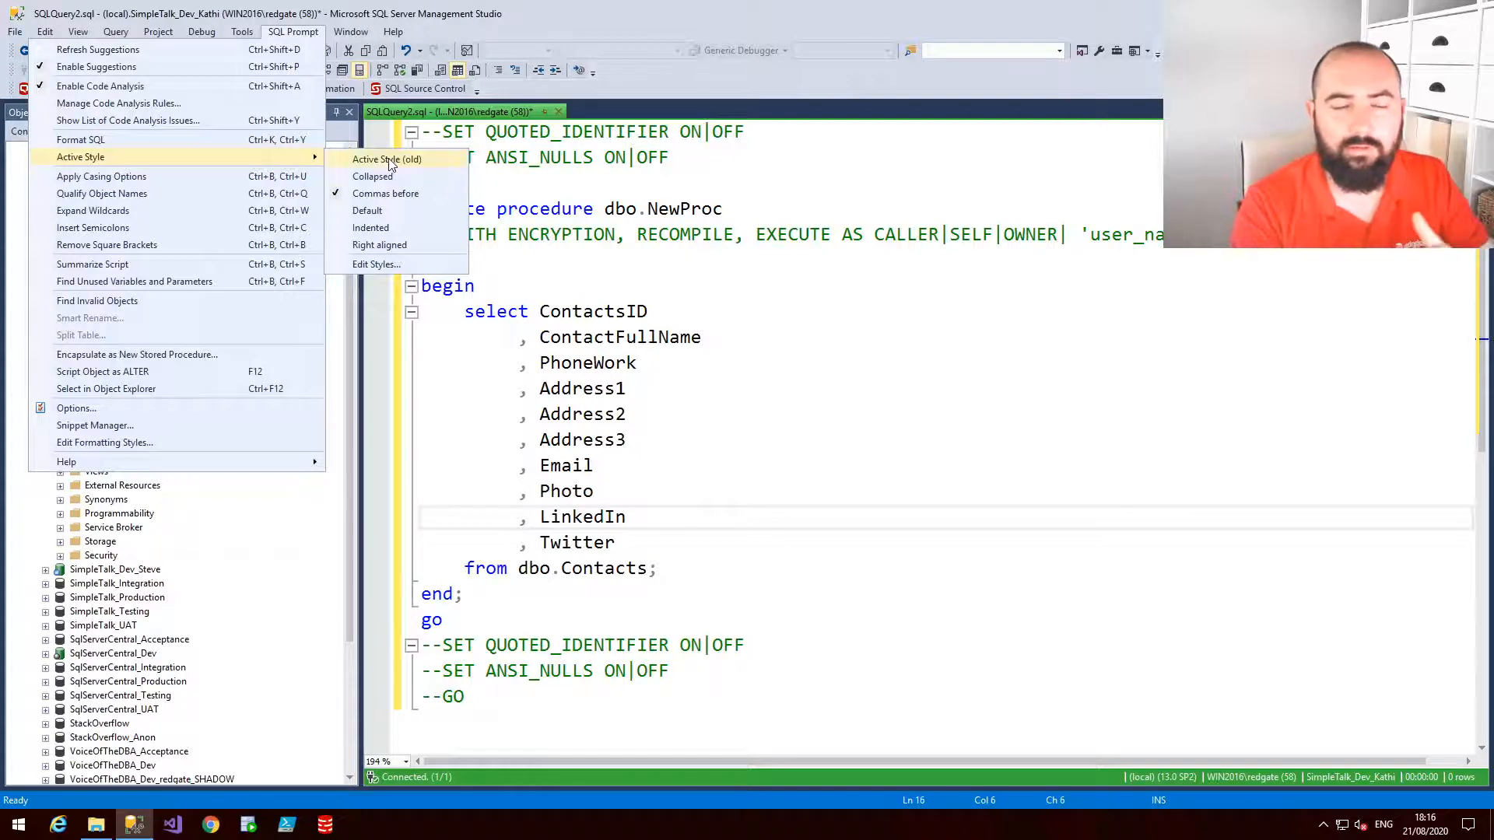
{"action": "left_click", "coordinate": [431, 195]}
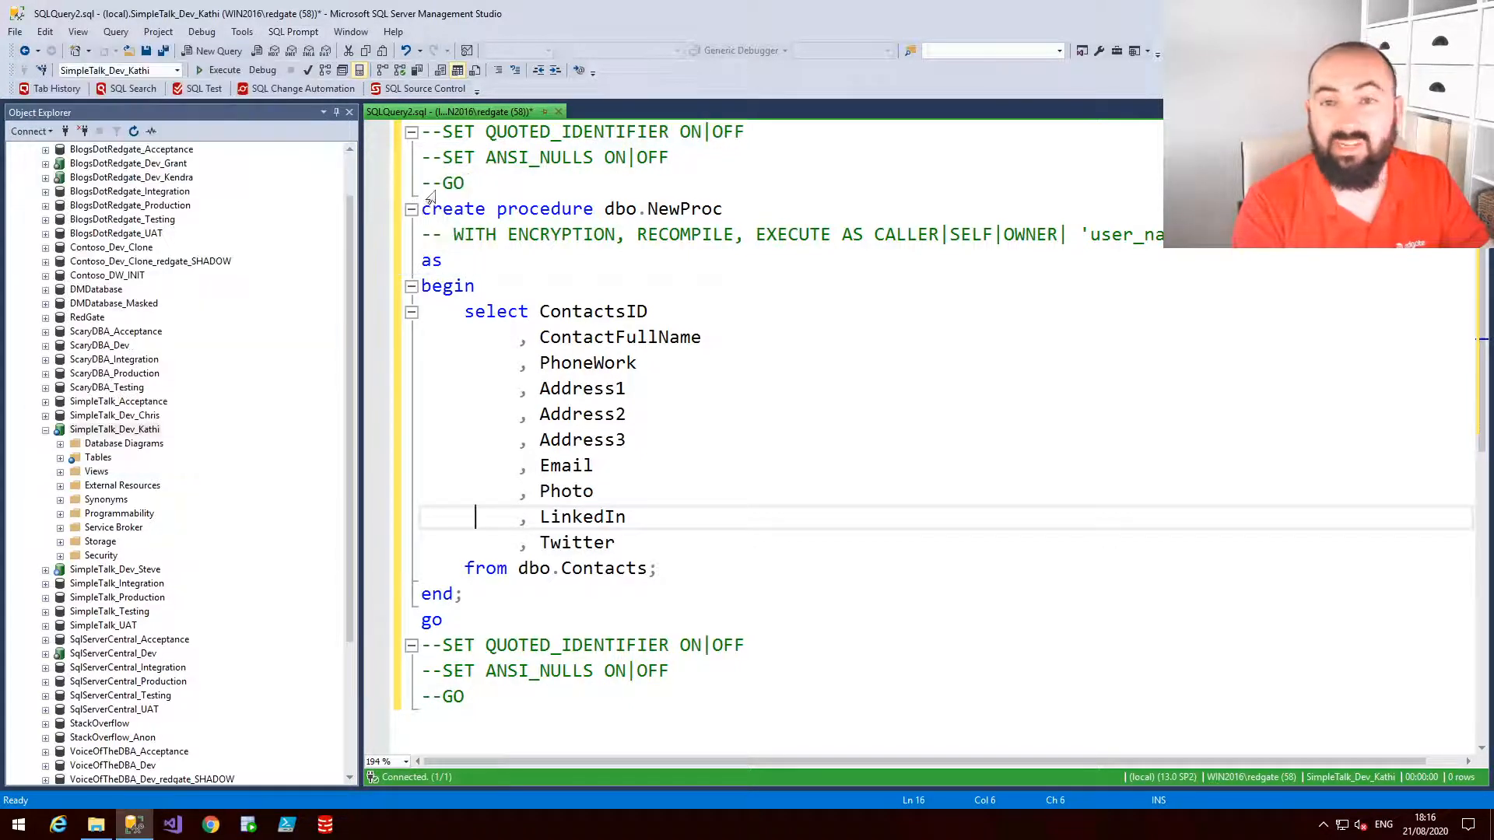
{"action": "left_click", "coordinate": [618, 403]}
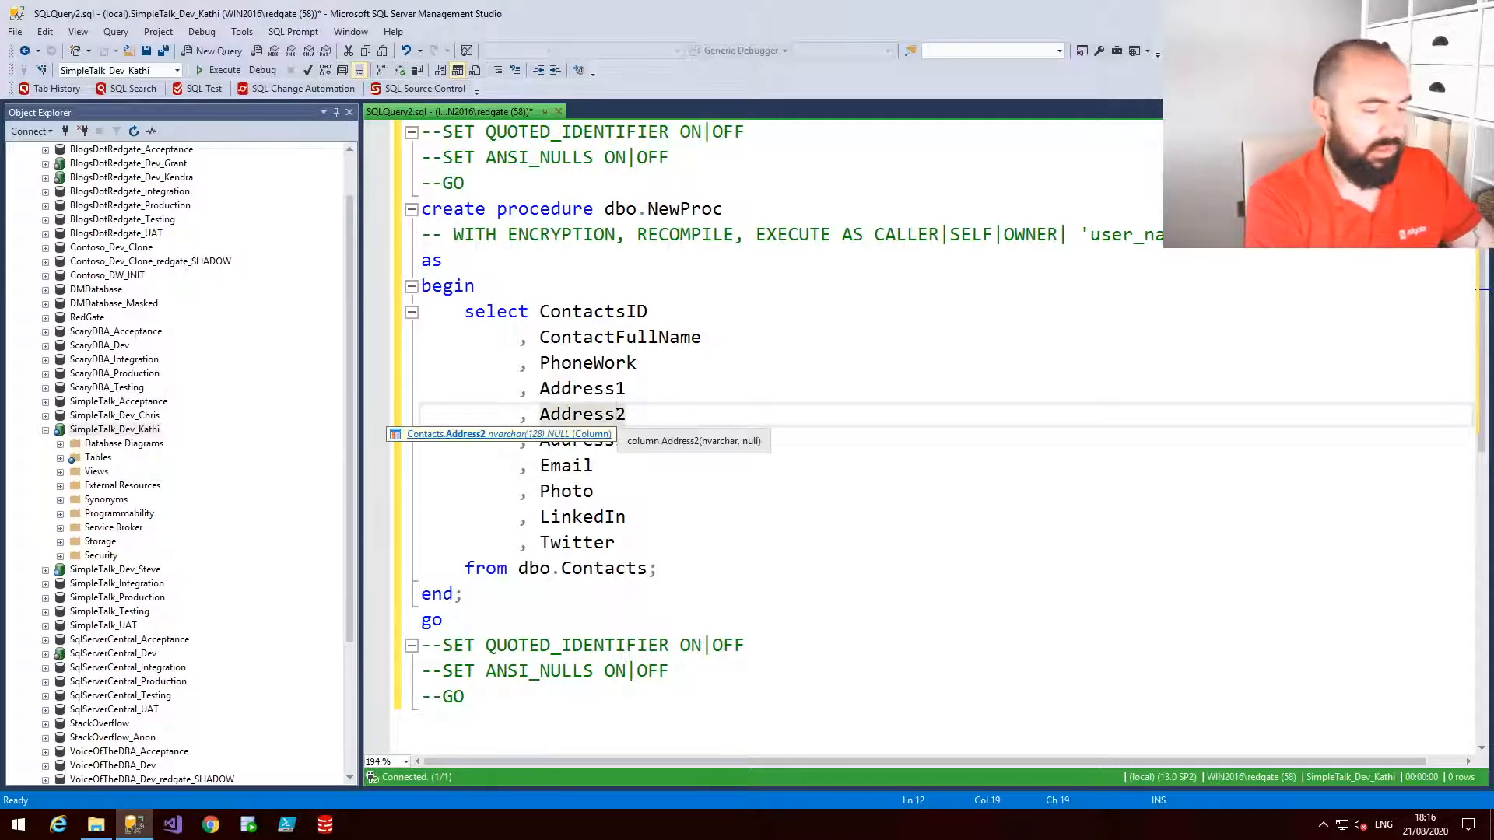
{"action": "key", "text": "ctrl+k"}
{"action": "key", "text": "ctrl+y"}
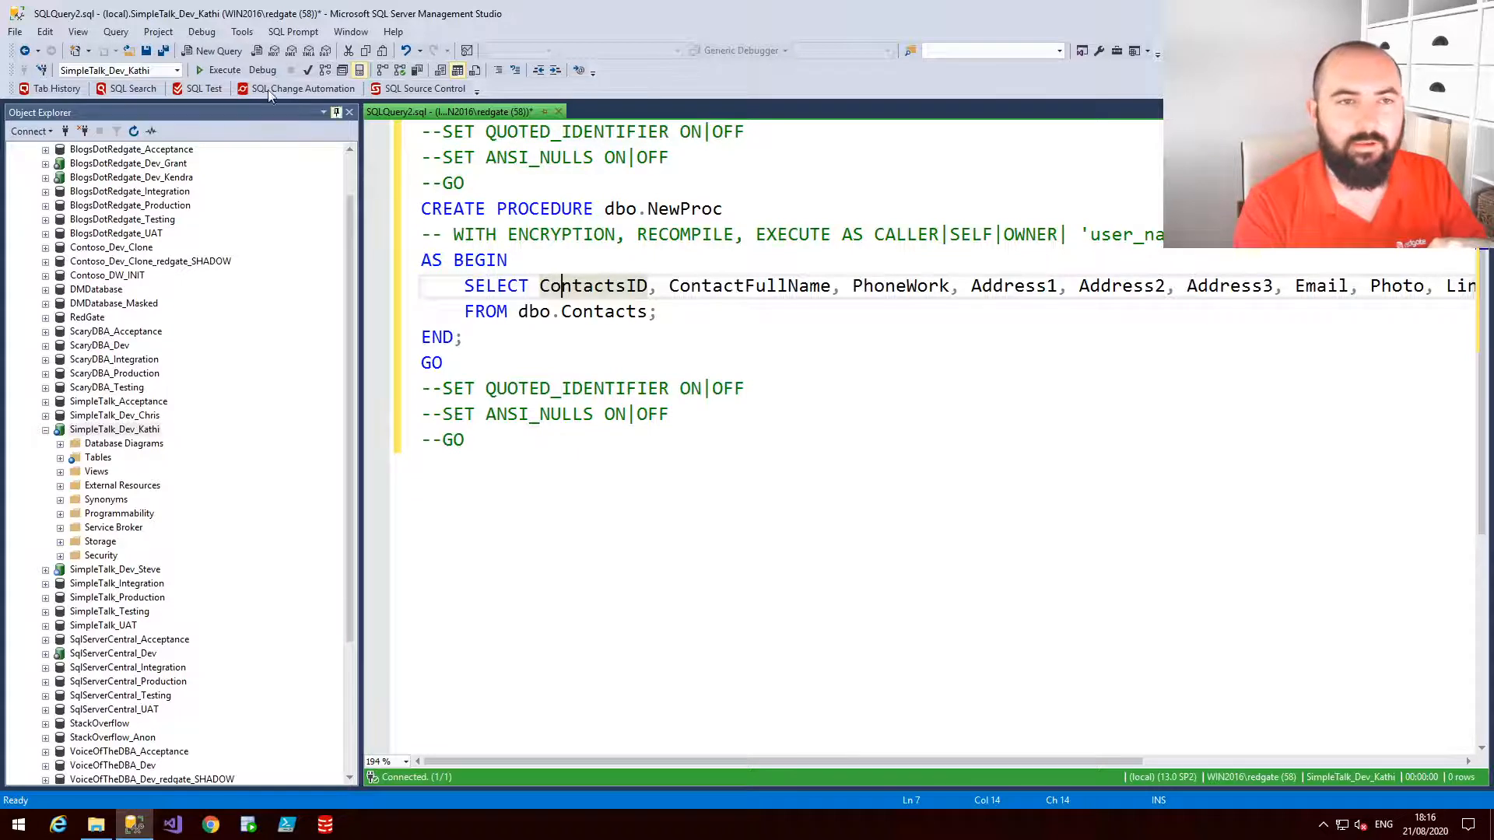
Execute the script to create the procedure, then close the query tab without saving it
{"action": "key", "text": "F5"}
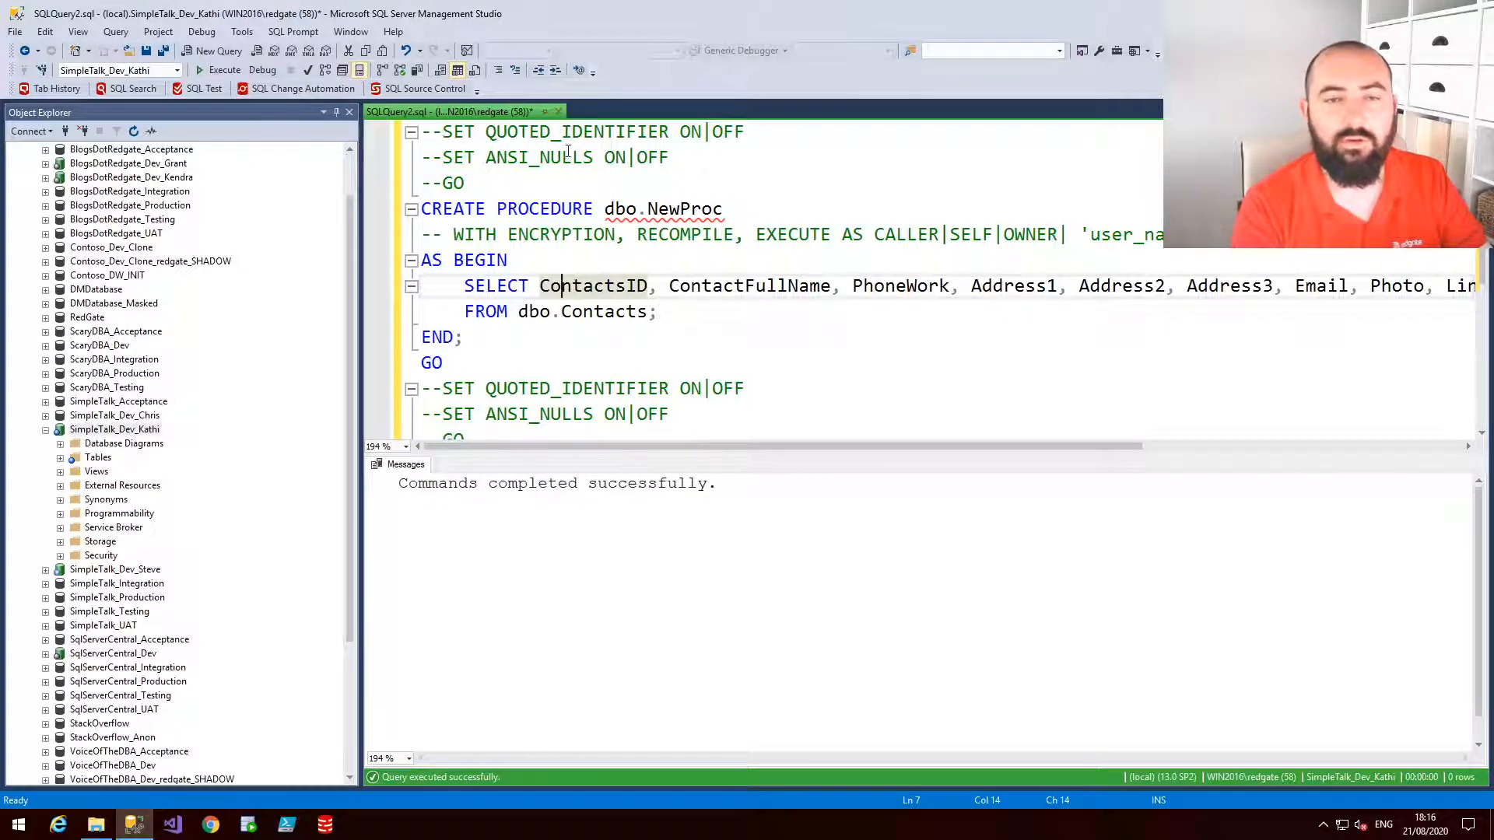
{"action": "left_click", "coordinate": [558, 111]}
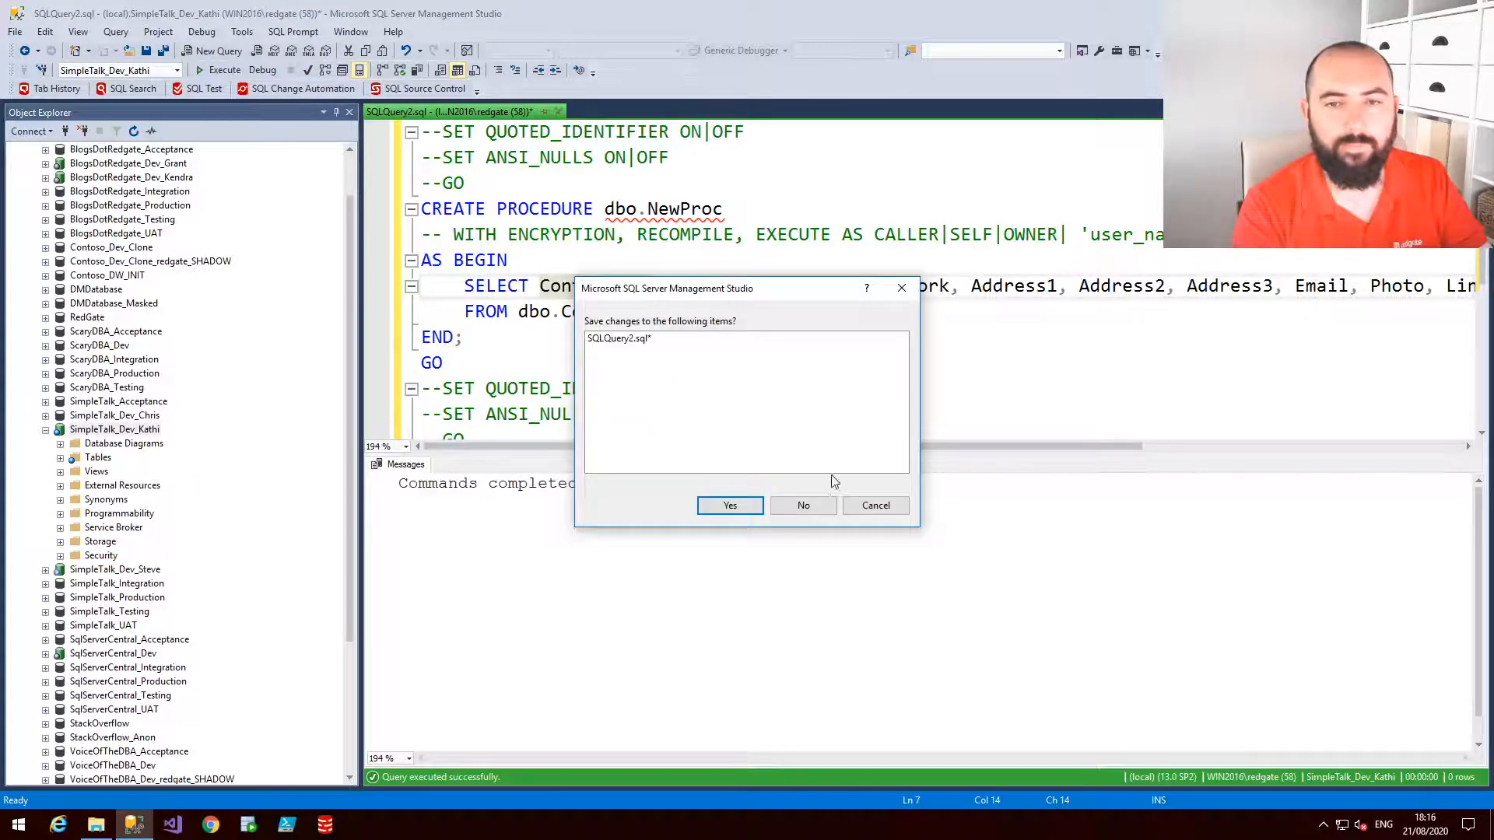
{"action": "left_click", "coordinate": [823, 514]}
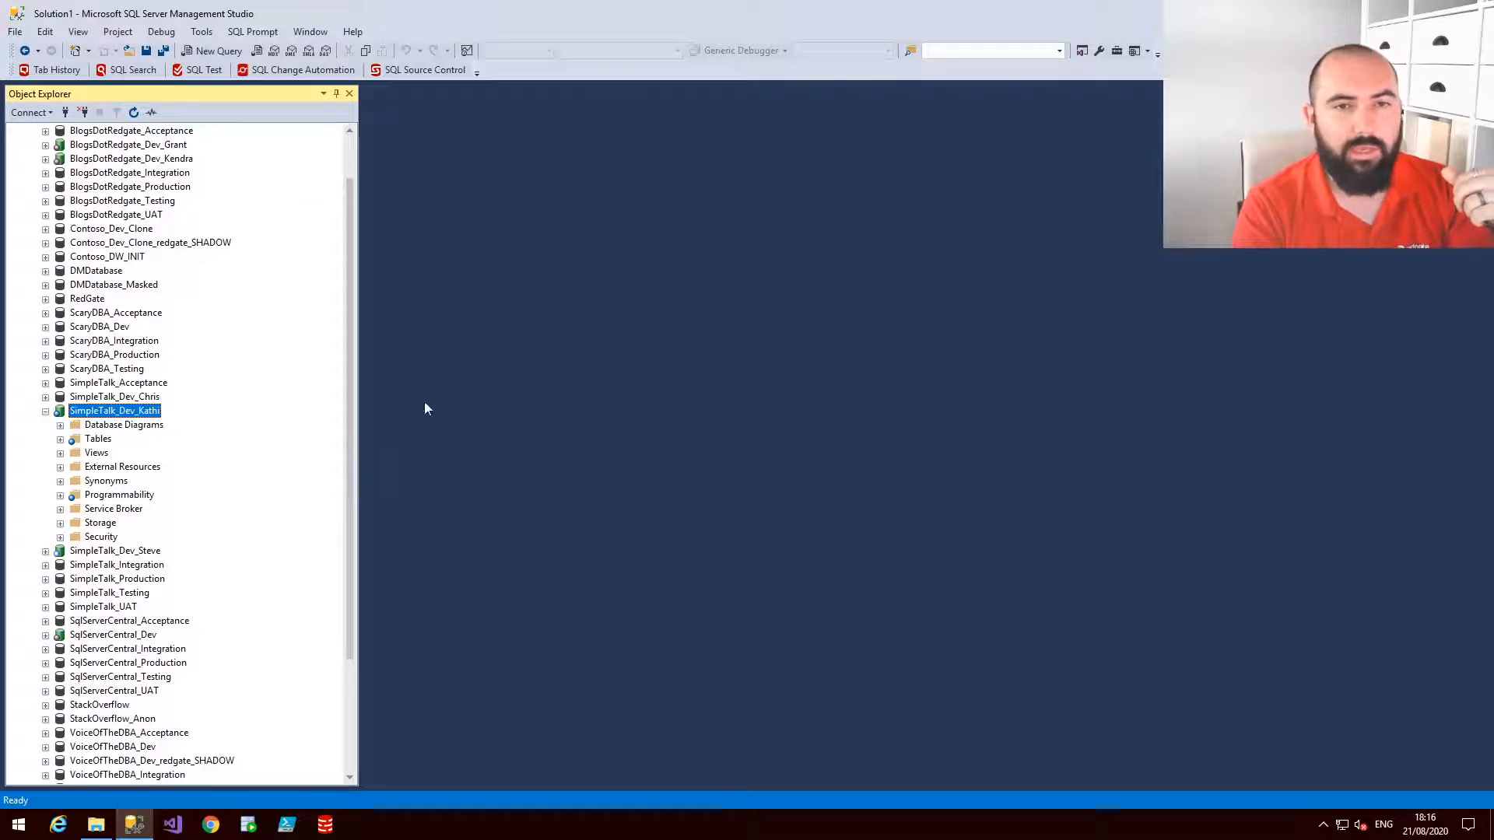
Open SQL Source Control setup and browse the linked repository's Tables folder in File Explorer
{"action": "left_click", "coordinate": [411, 73]}
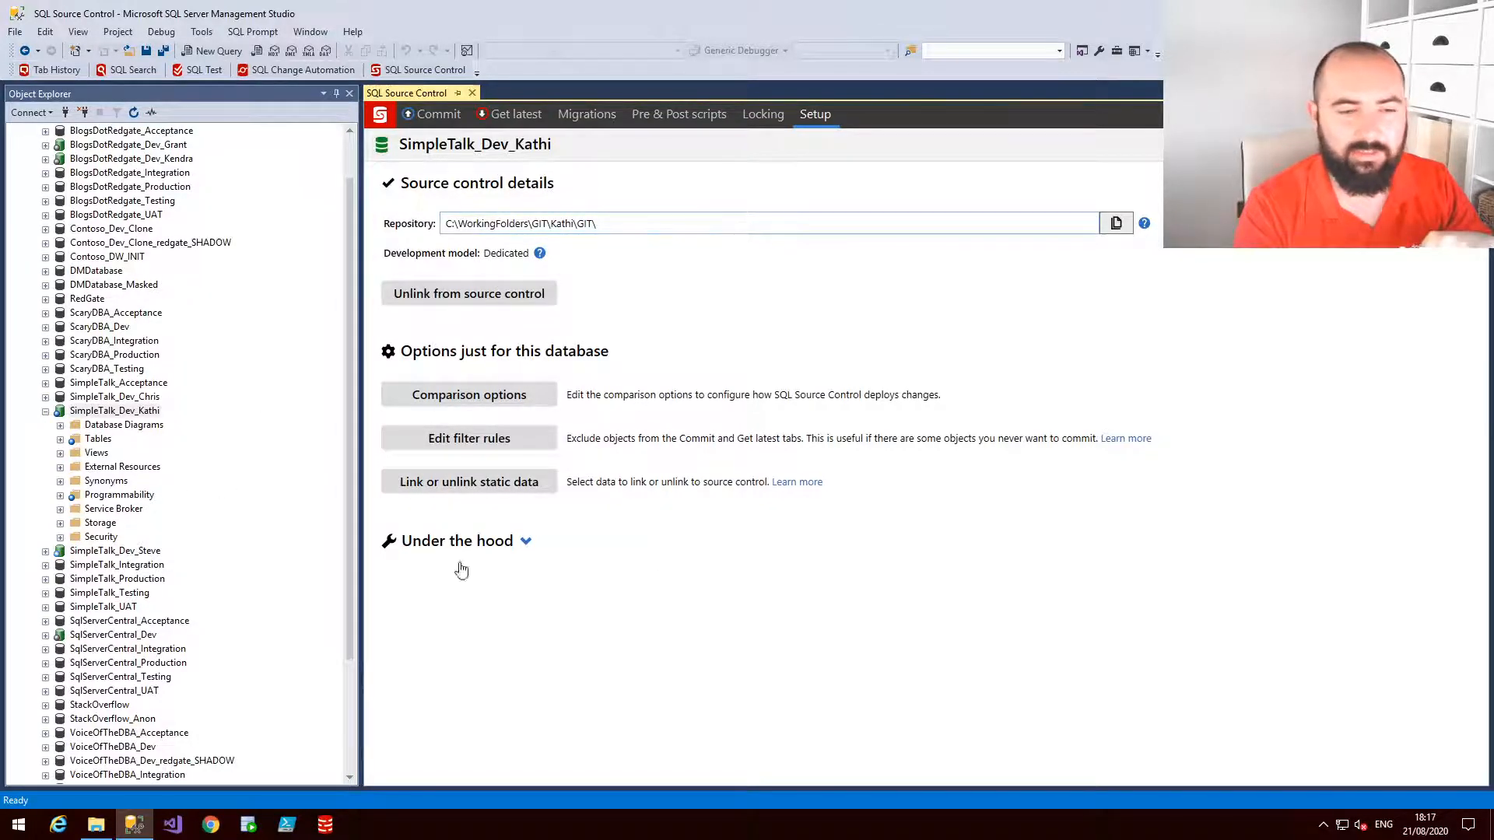
{"action": "left_click", "coordinate": [108, 825]}
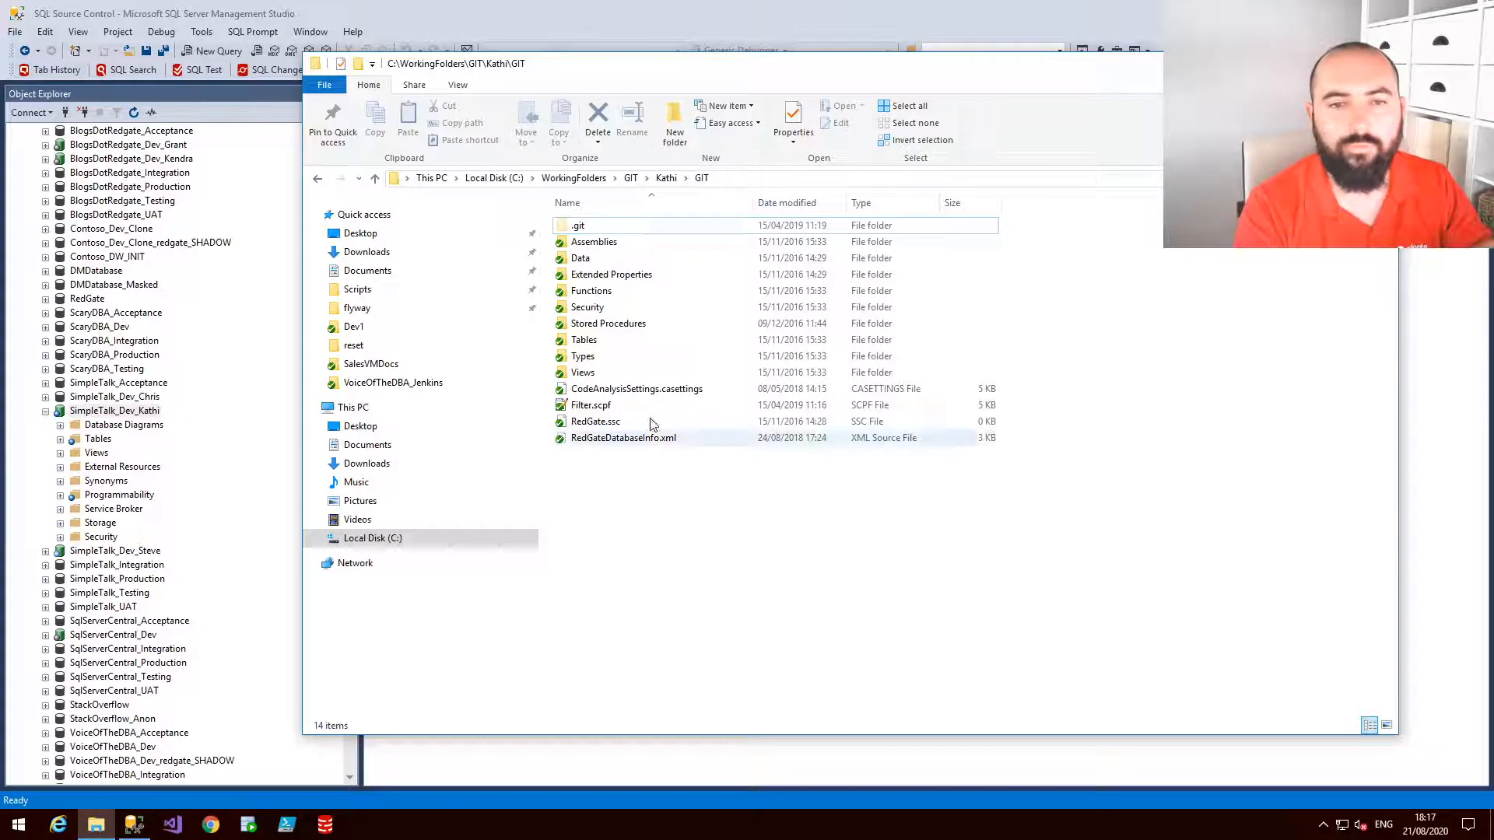
{"action": "double_click", "coordinate": [607, 343]}
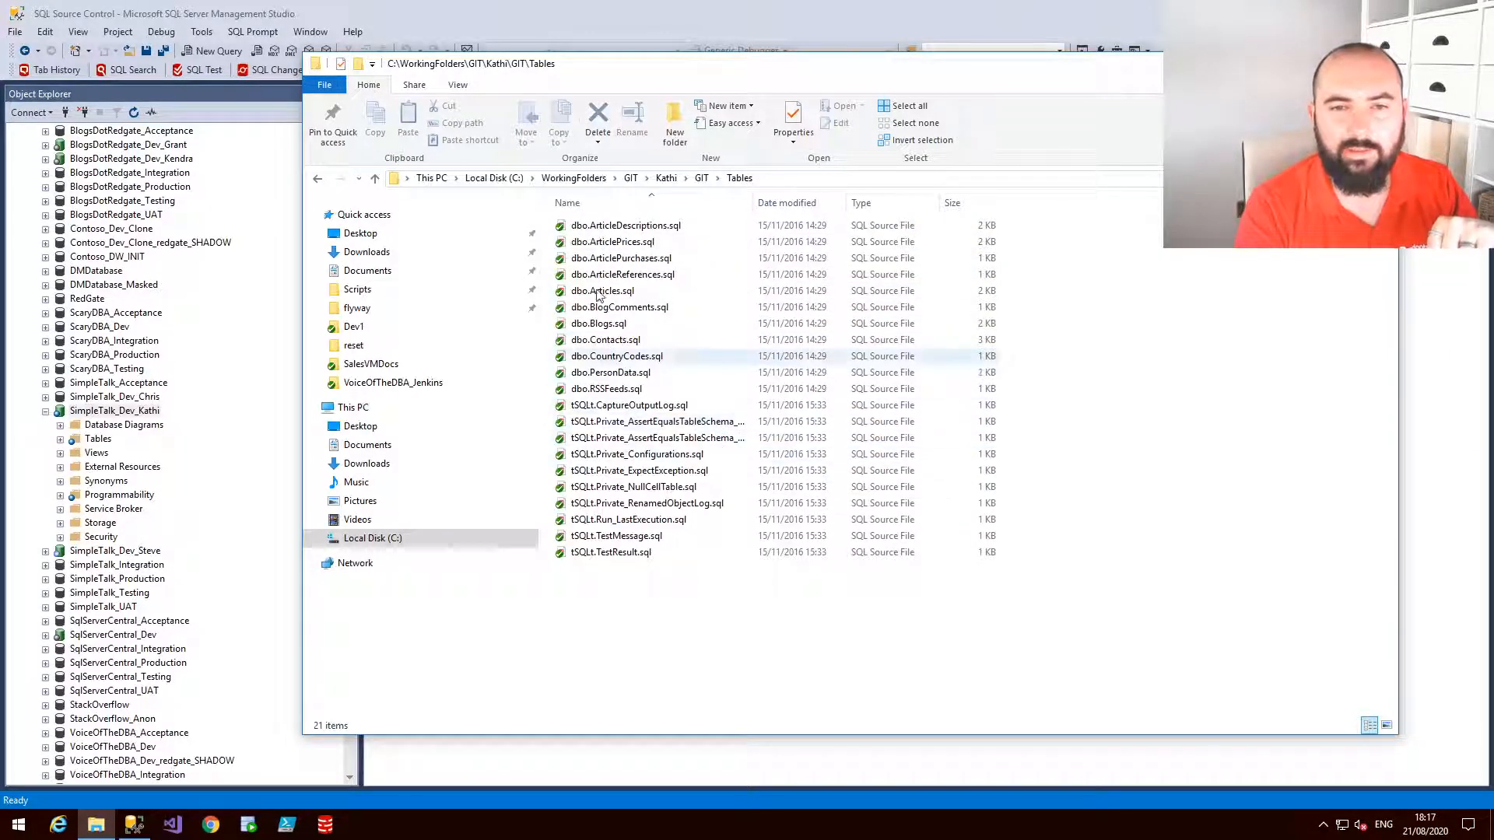
{"action": "left_click", "coordinate": [655, 342]}
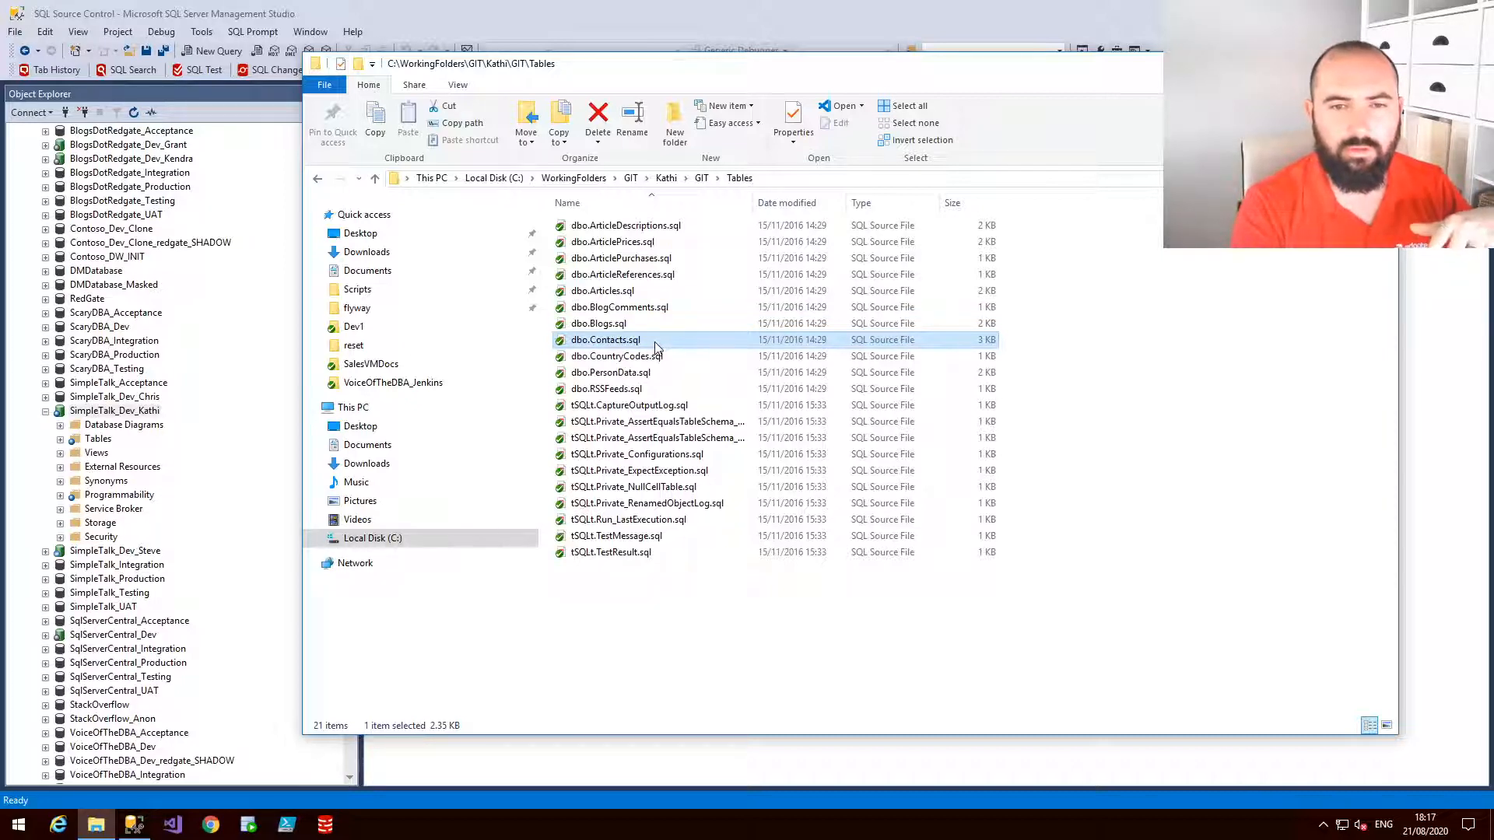
Open dbo.Contacts.sql from the repository folder in Notepad++, declining the update offer, and review its table script
{"action": "right_click", "coordinate": [655, 346]}
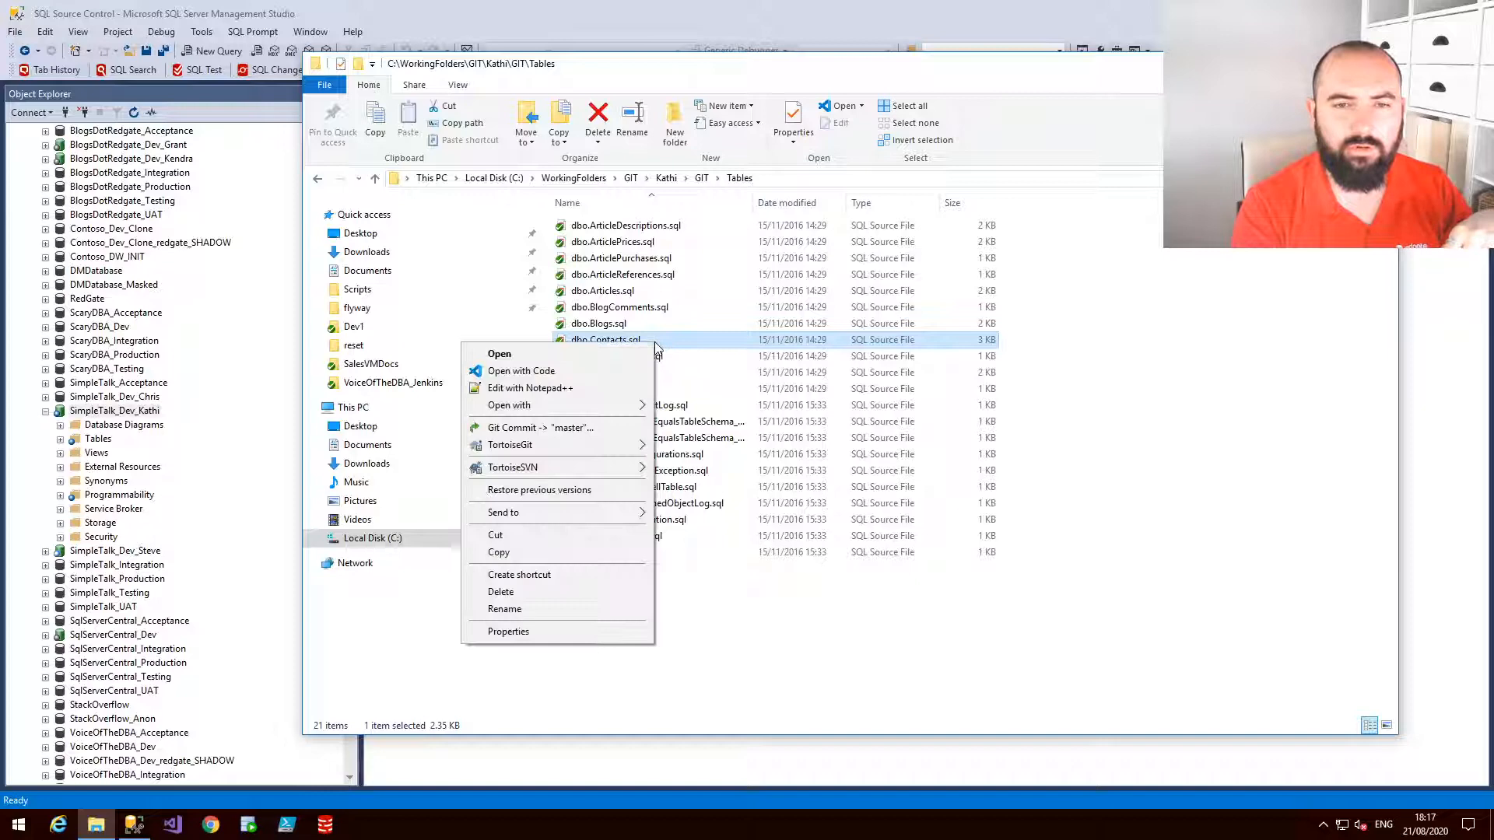
{"action": "left_click", "coordinate": [588, 384]}
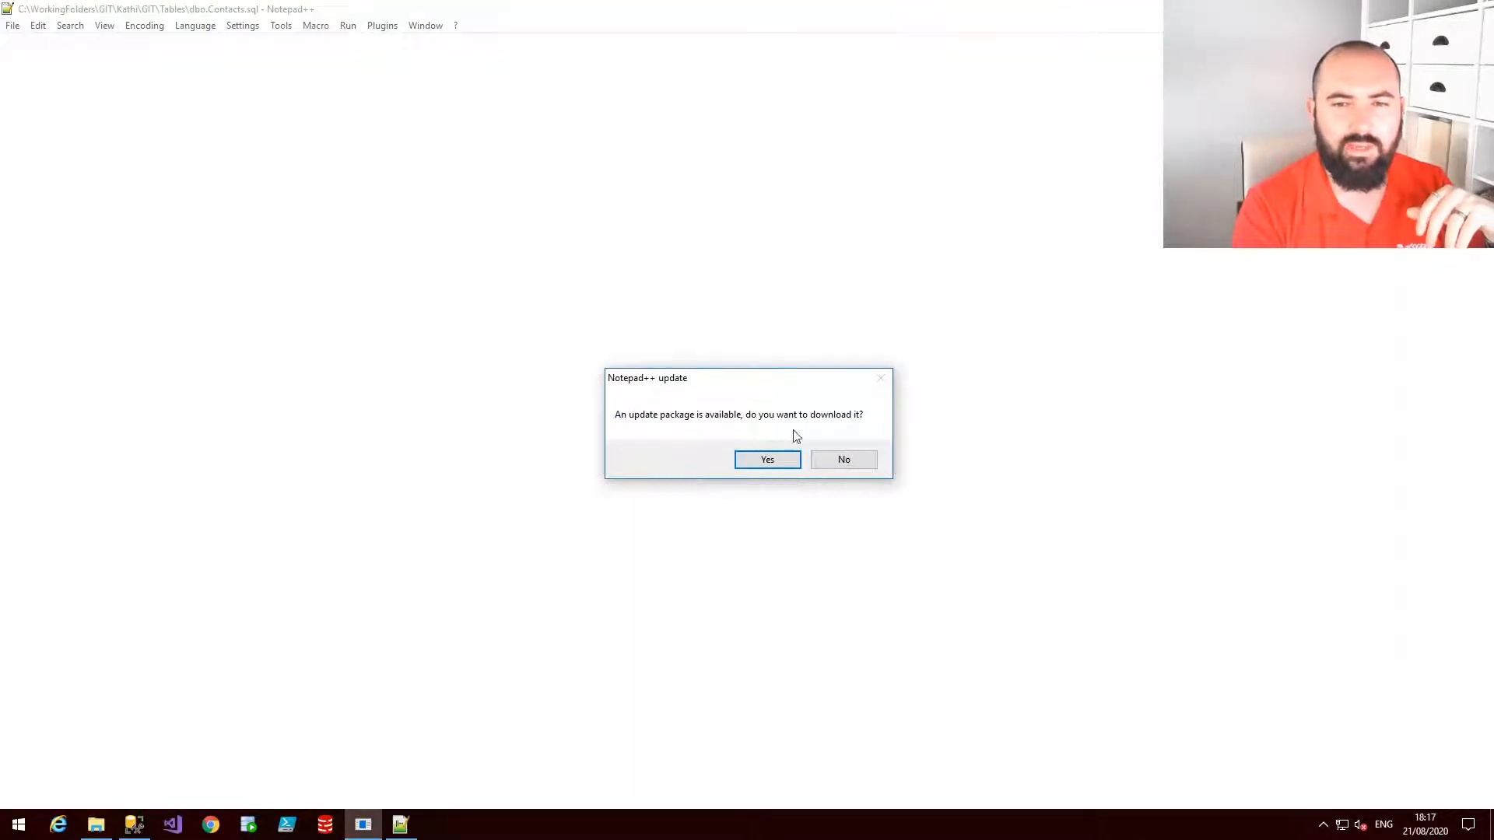
{"action": "left_click", "coordinate": [831, 461]}
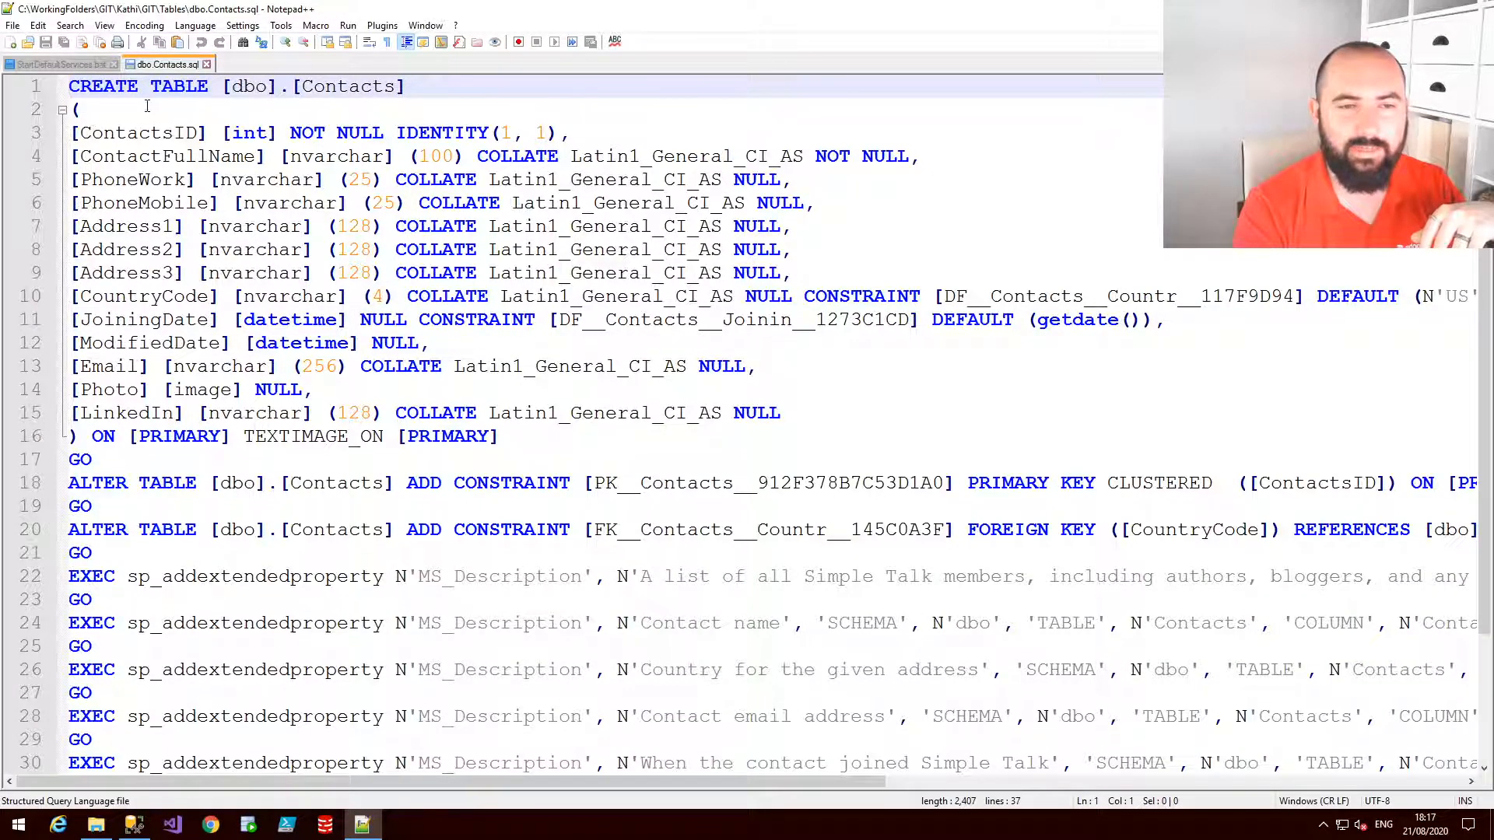
{"action": "left_click_drag", "start_coordinate": [208, 454], "coordinate": [79, 110]}
{"action": "left_click", "coordinate": [512, 407]}
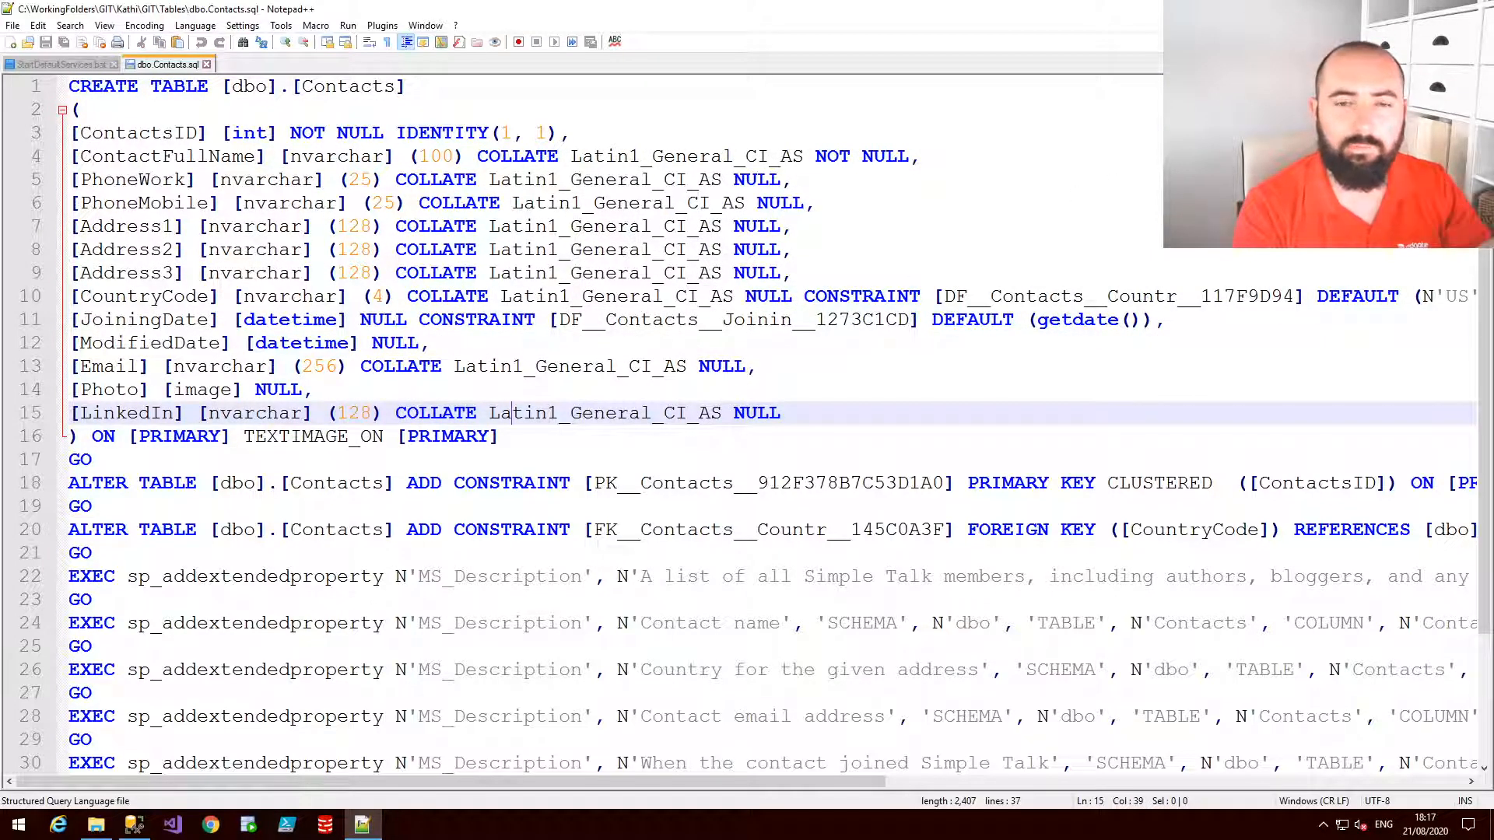
{"action": "left_click", "coordinate": [1403, 9]}
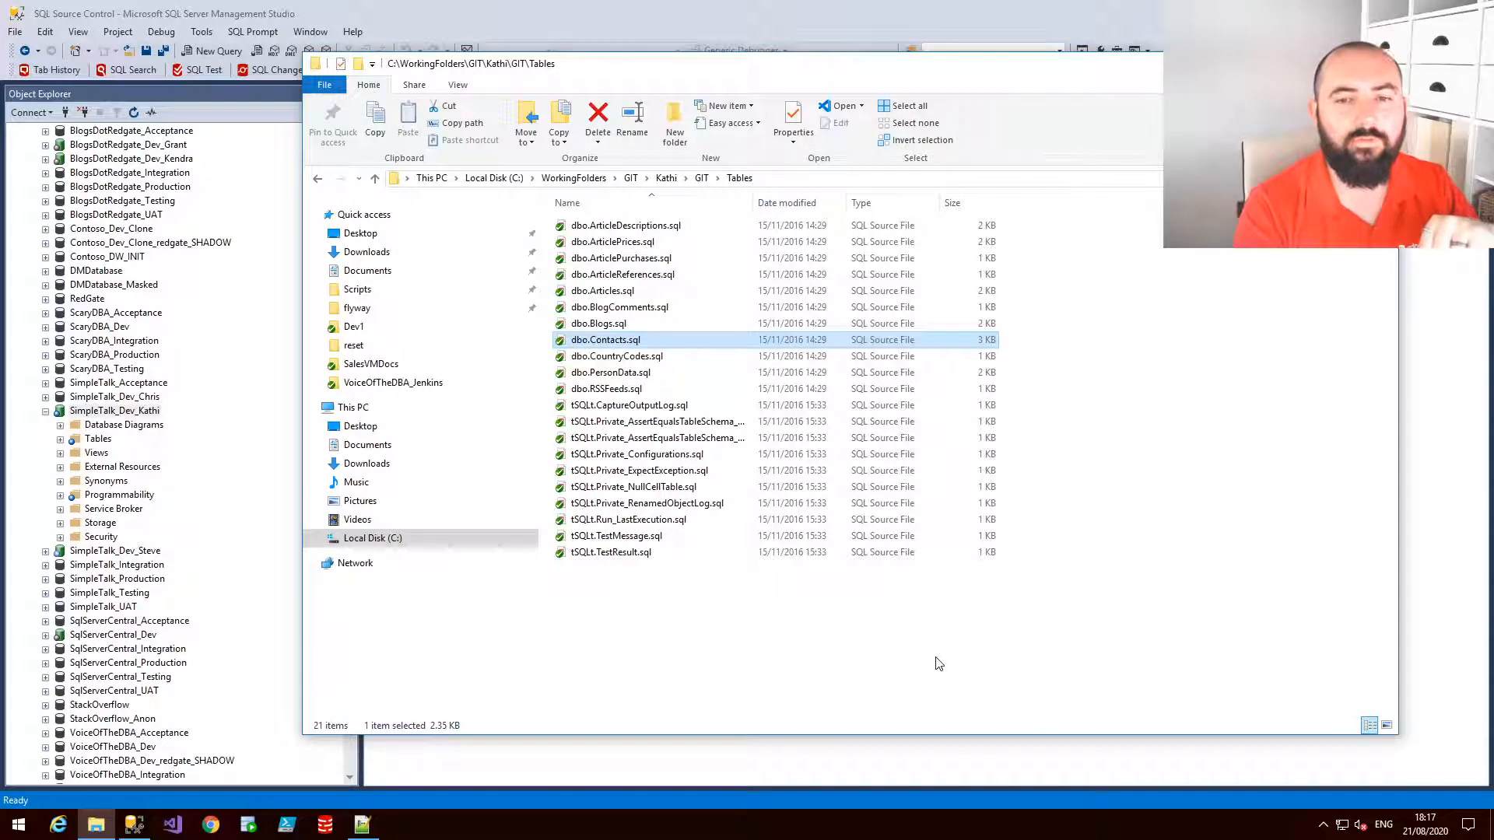
Return to the database and open the commit view for SimpleTalk_Dev_Kathi's source-control changes
{"action": "left_click", "coordinate": [835, 773]}
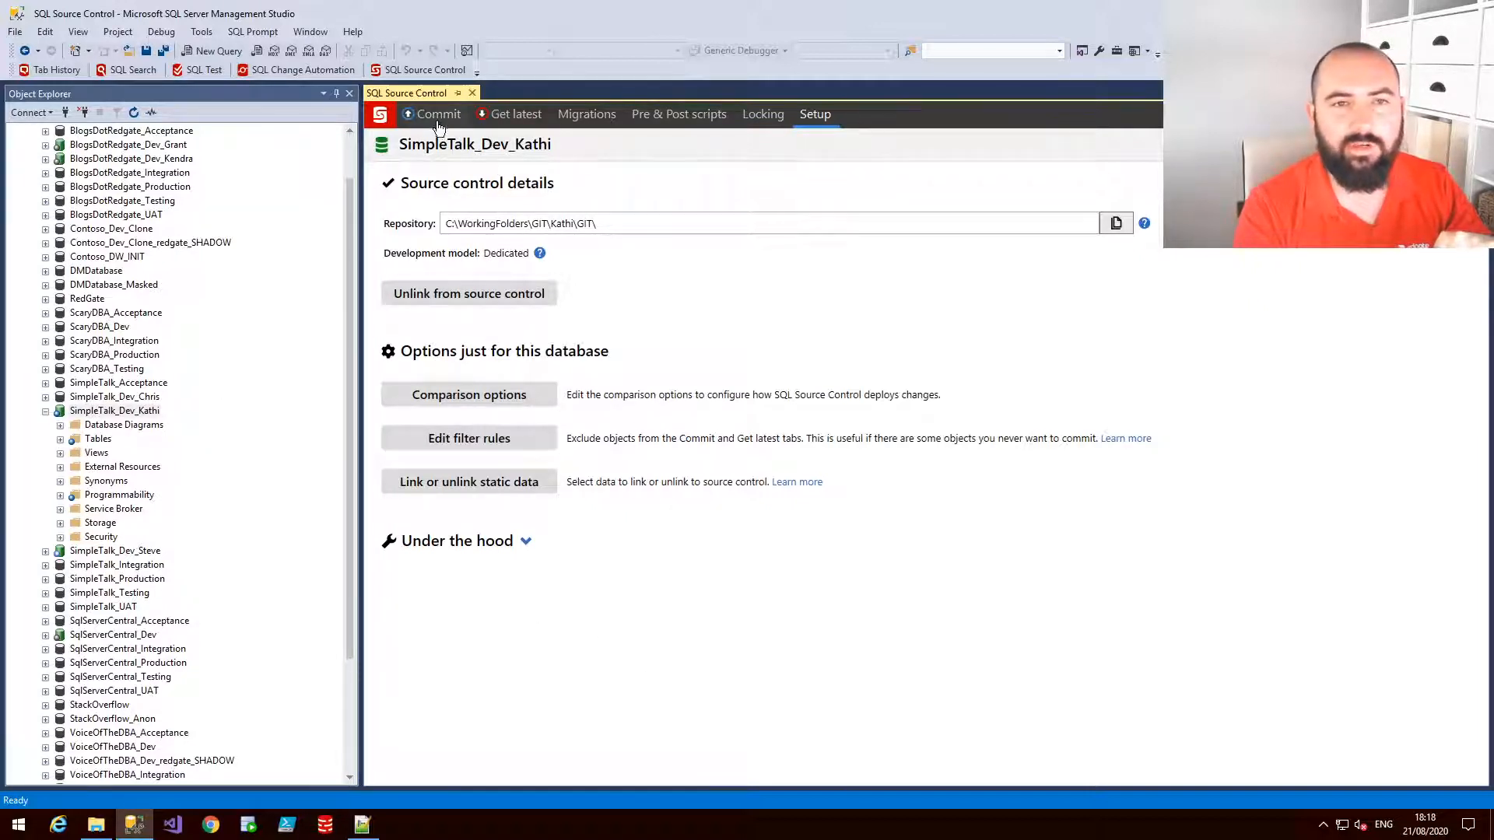
{"action": "key", "text": "ctrl+2"}
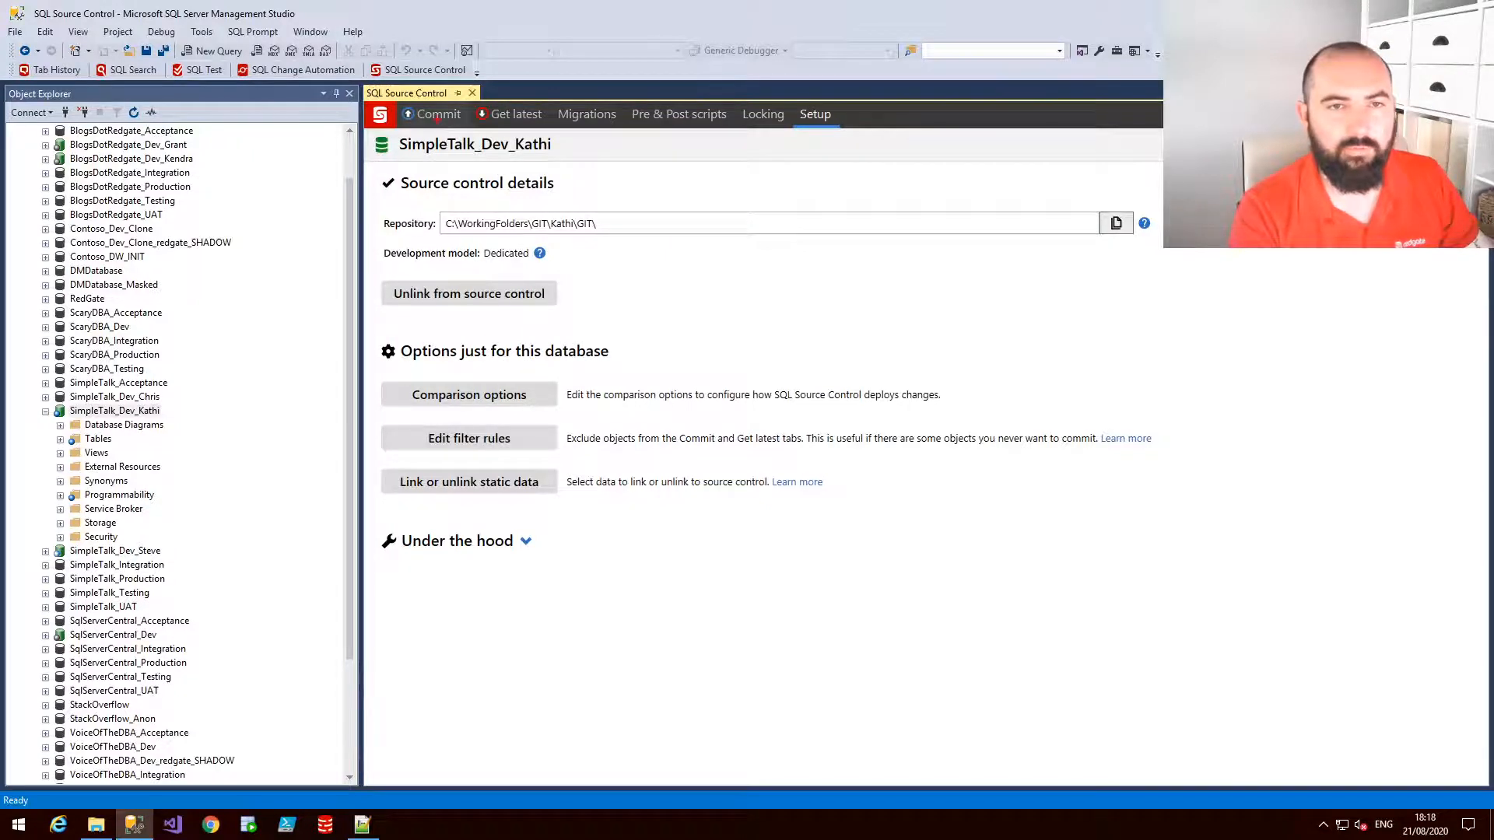
{"action": "mouse_move", "coordinate": [438, 121]}
{"action": "left_mouse_down"}
{"action": "mouse_move", "coordinate": [412, 122]}
{"action": "mouse_move", "coordinate": [440, 101]}
{"action": "left_mouse_up"}
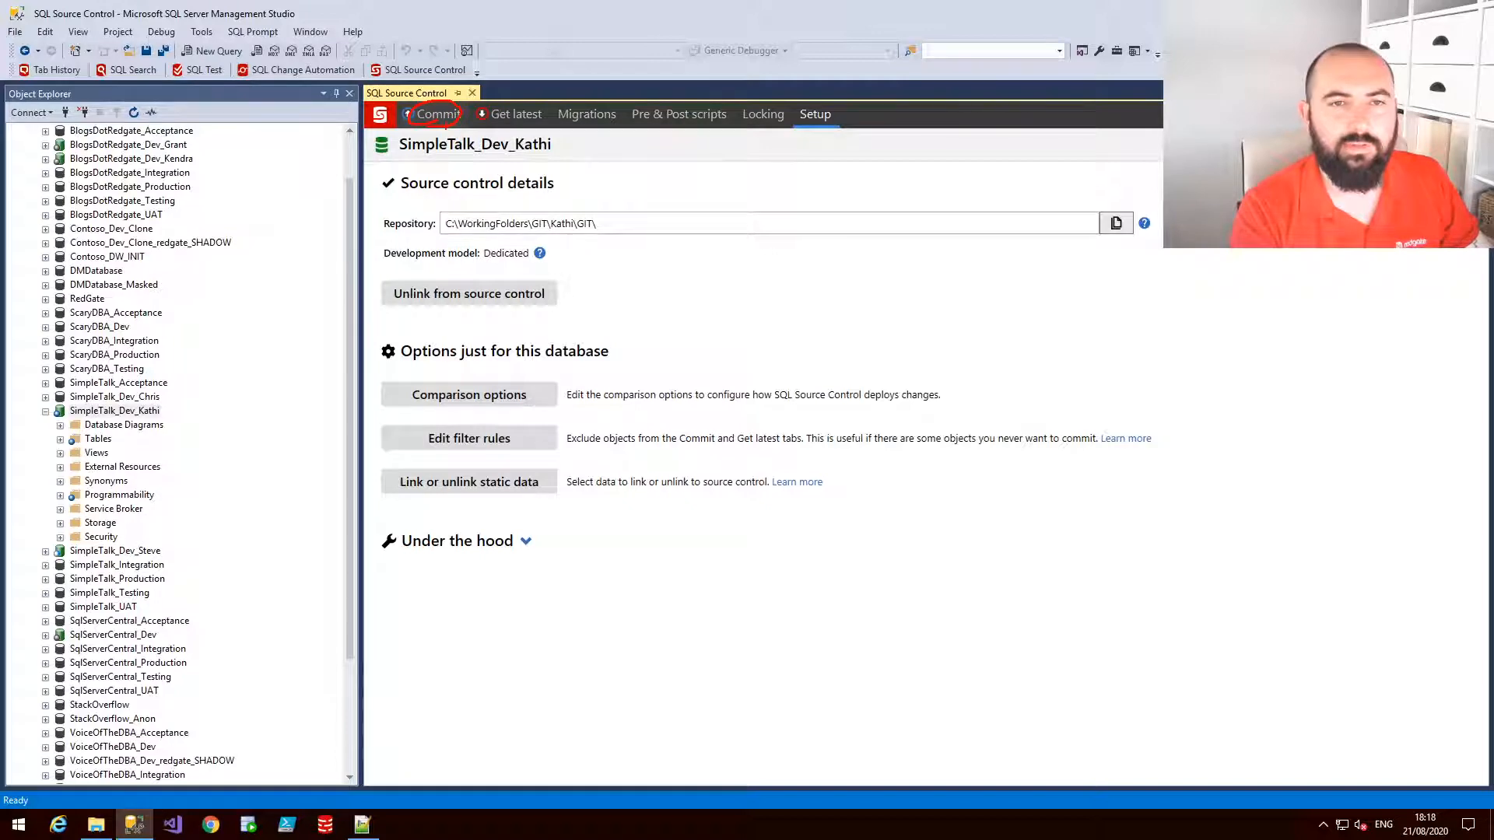
{"action": "key", "text": "Escape"}
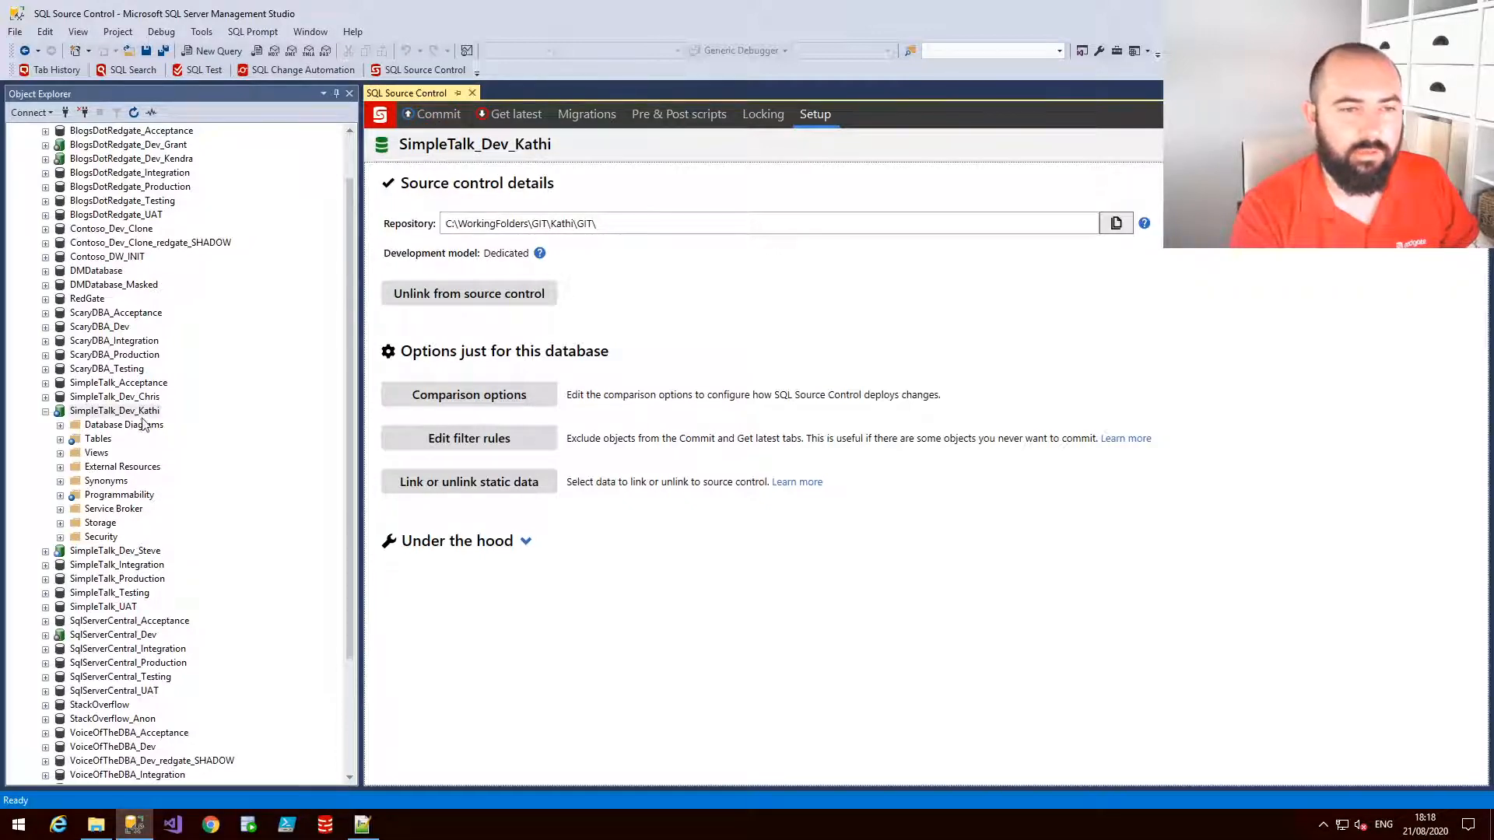
{"action": "right_click", "coordinate": [131, 412]}
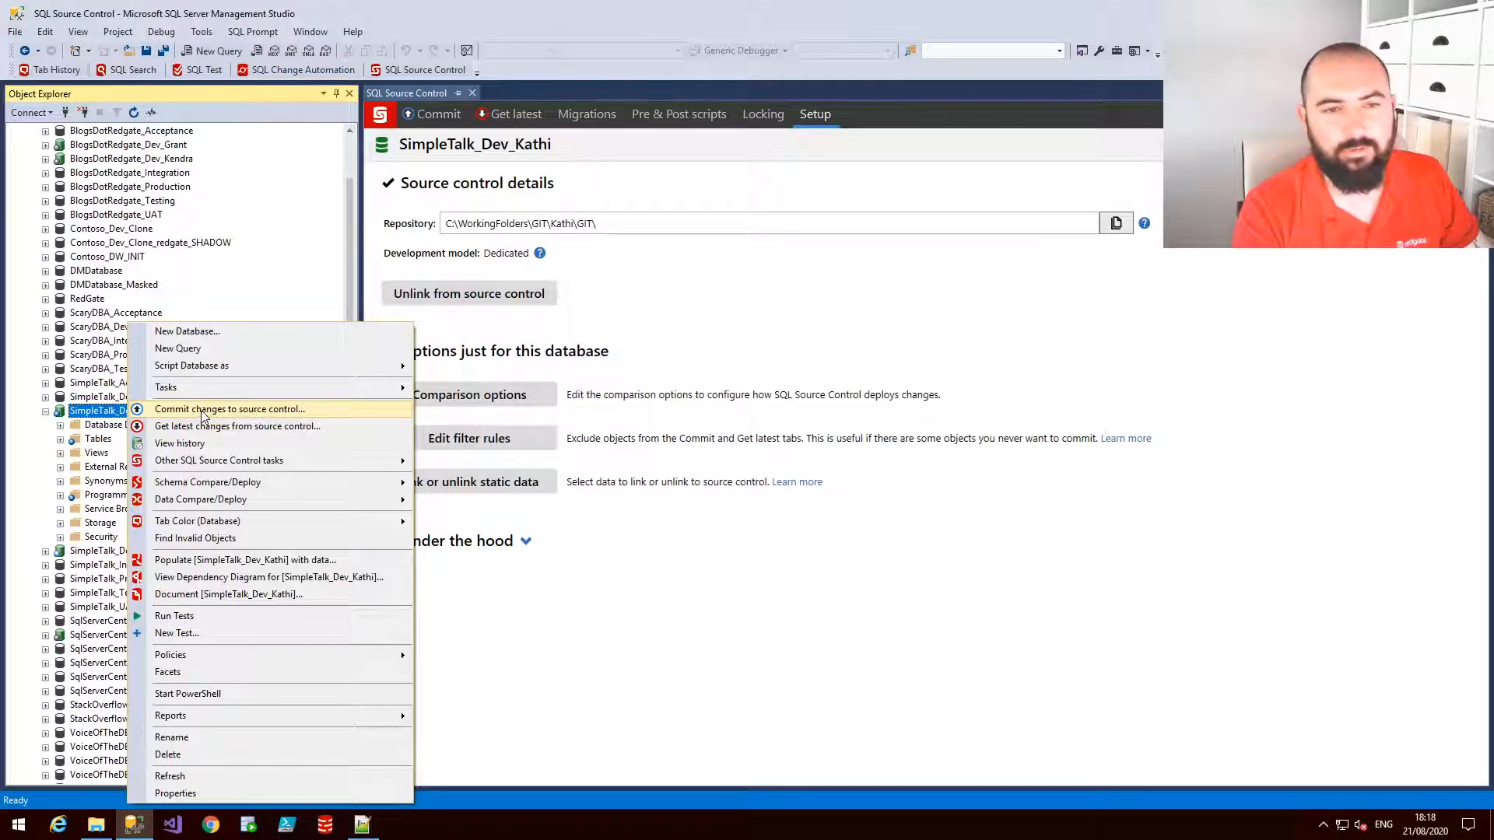
{"action": "left_click", "coordinate": [247, 413]}
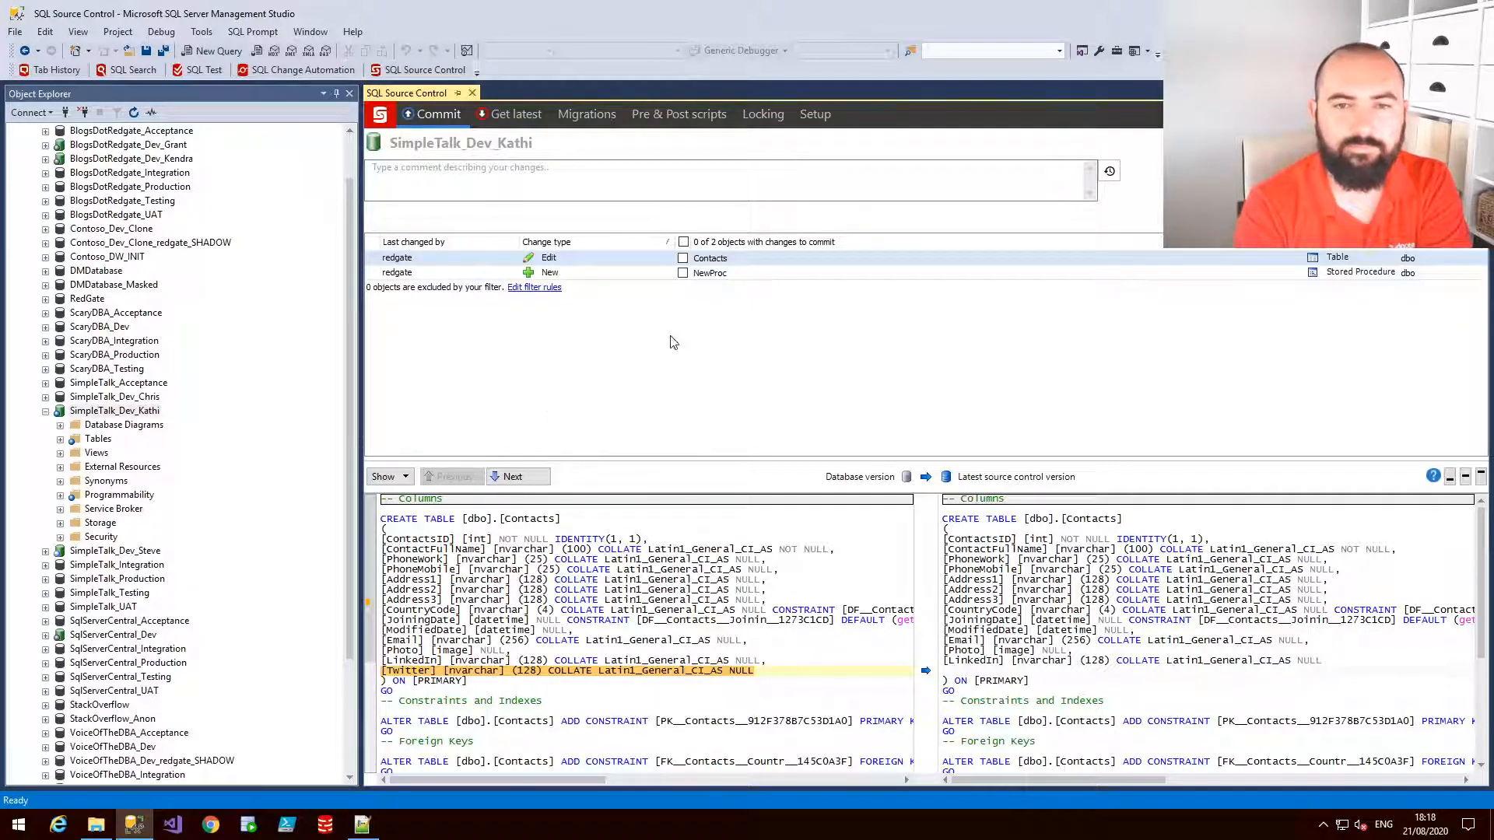
Review the pending differences for the NewProc stored procedure and the Contacts table
{"action": "left_click", "coordinate": [731, 274]}
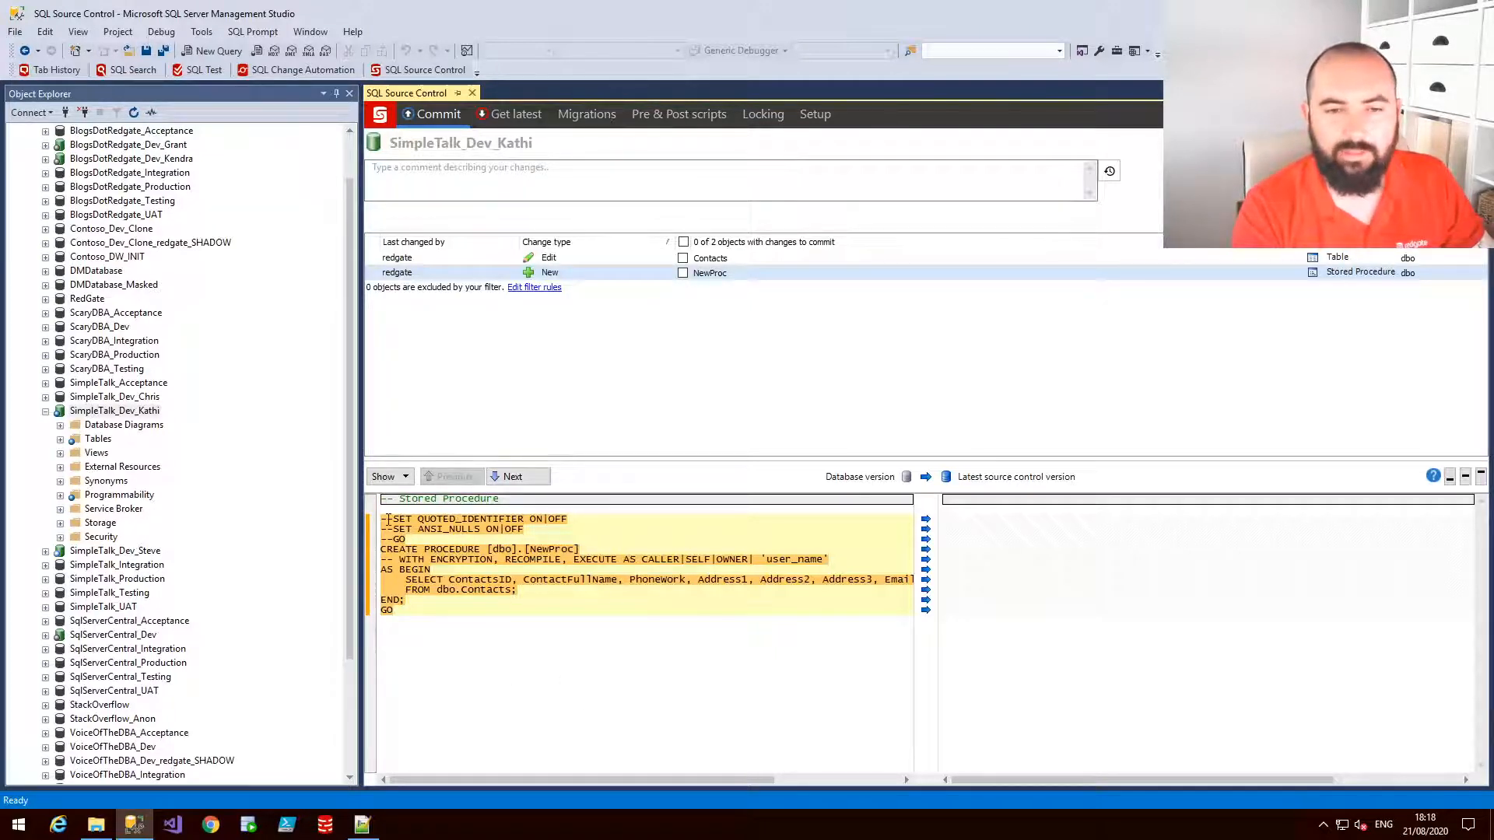
{"action": "left_click", "coordinate": [709, 260]}
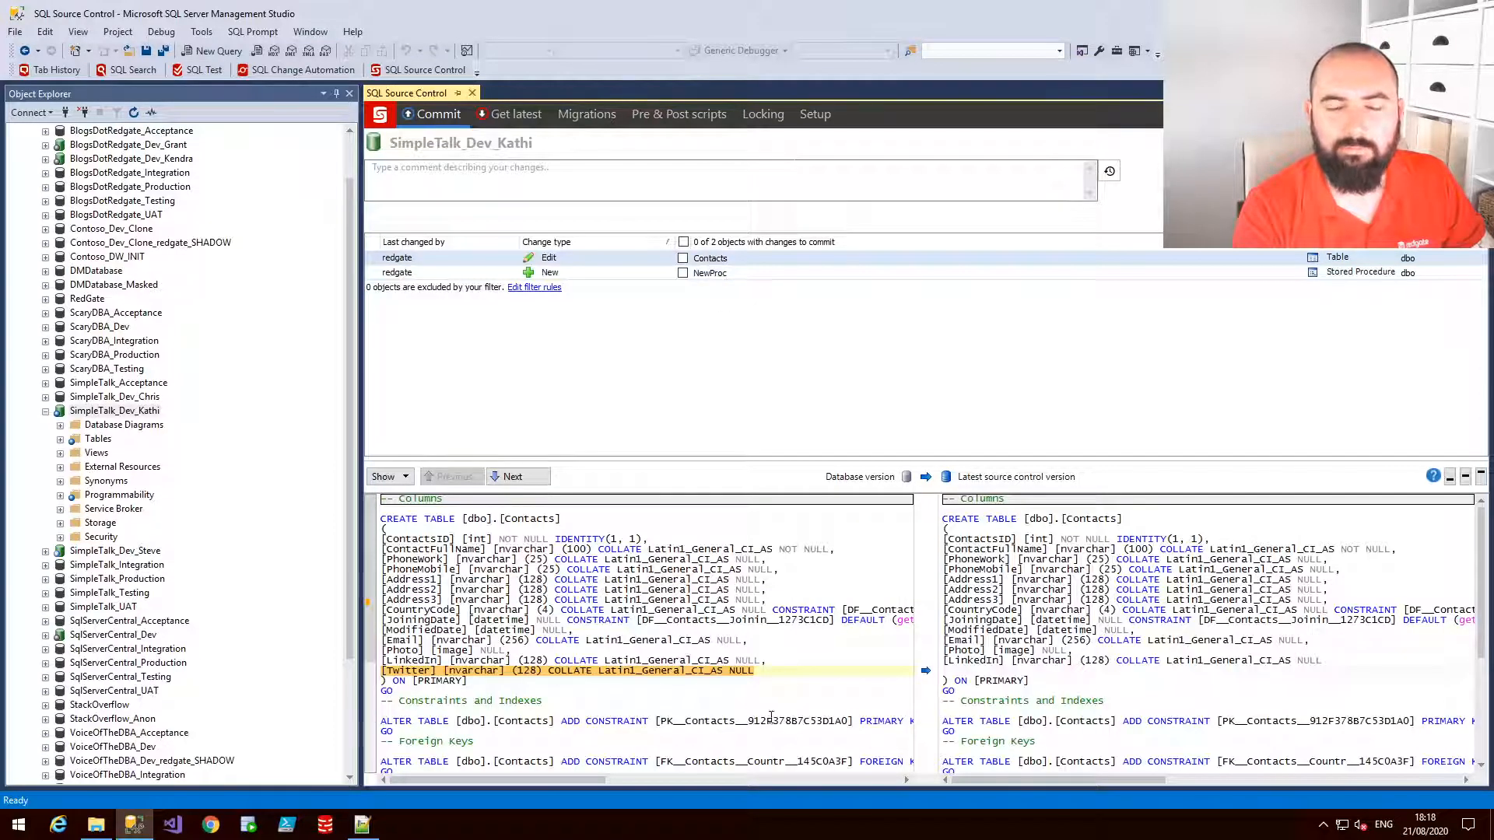
{"action": "left_click_drag", "start_coordinate": [842, 459], "coordinate": [840, 350]}
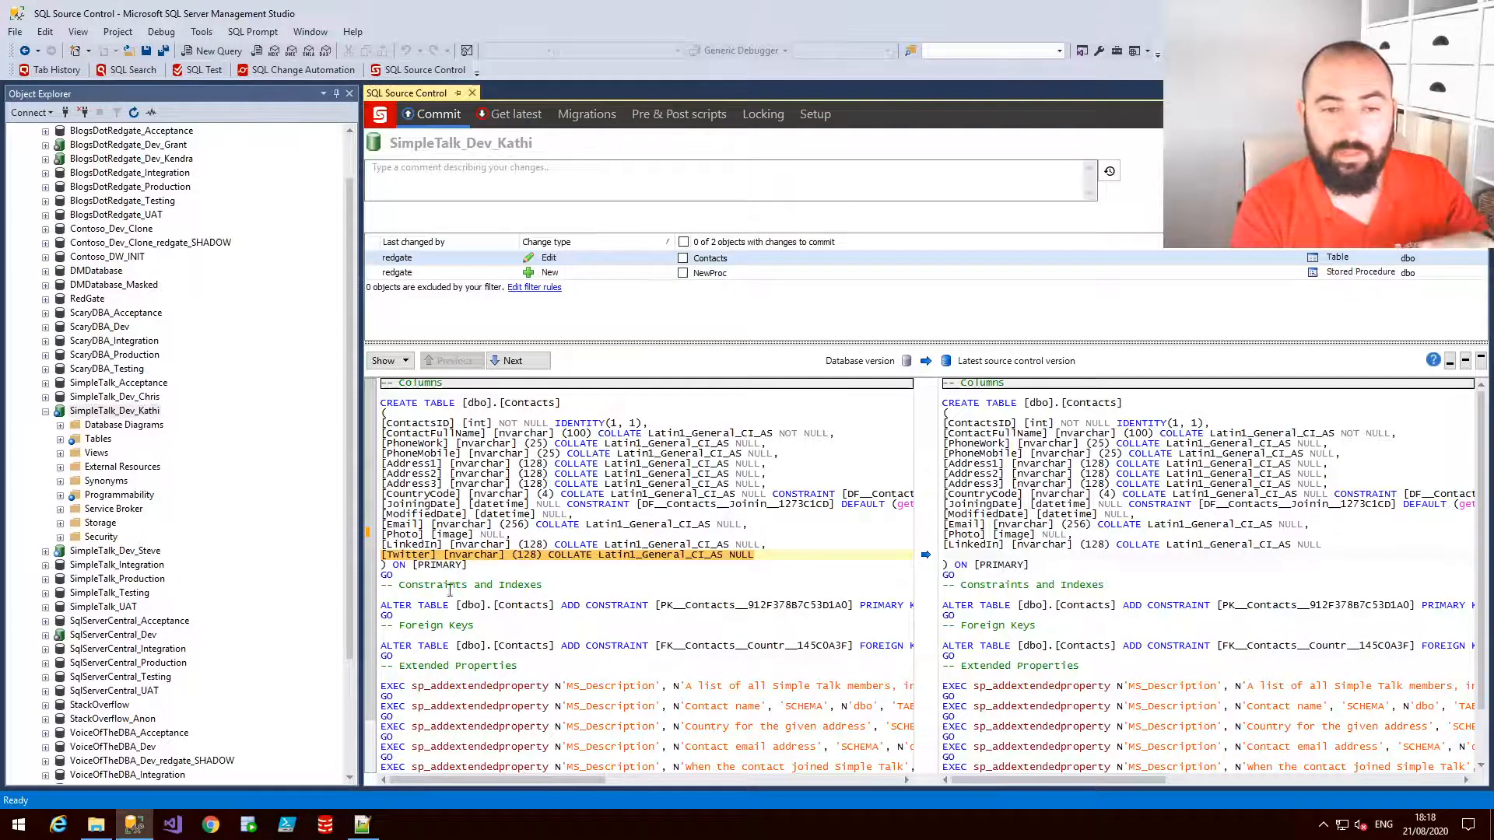
{"action": "left_click_drag", "start_coordinate": [403, 537], "coordinate": [435, 575]}
{"action": "left_click", "coordinate": [446, 613]}
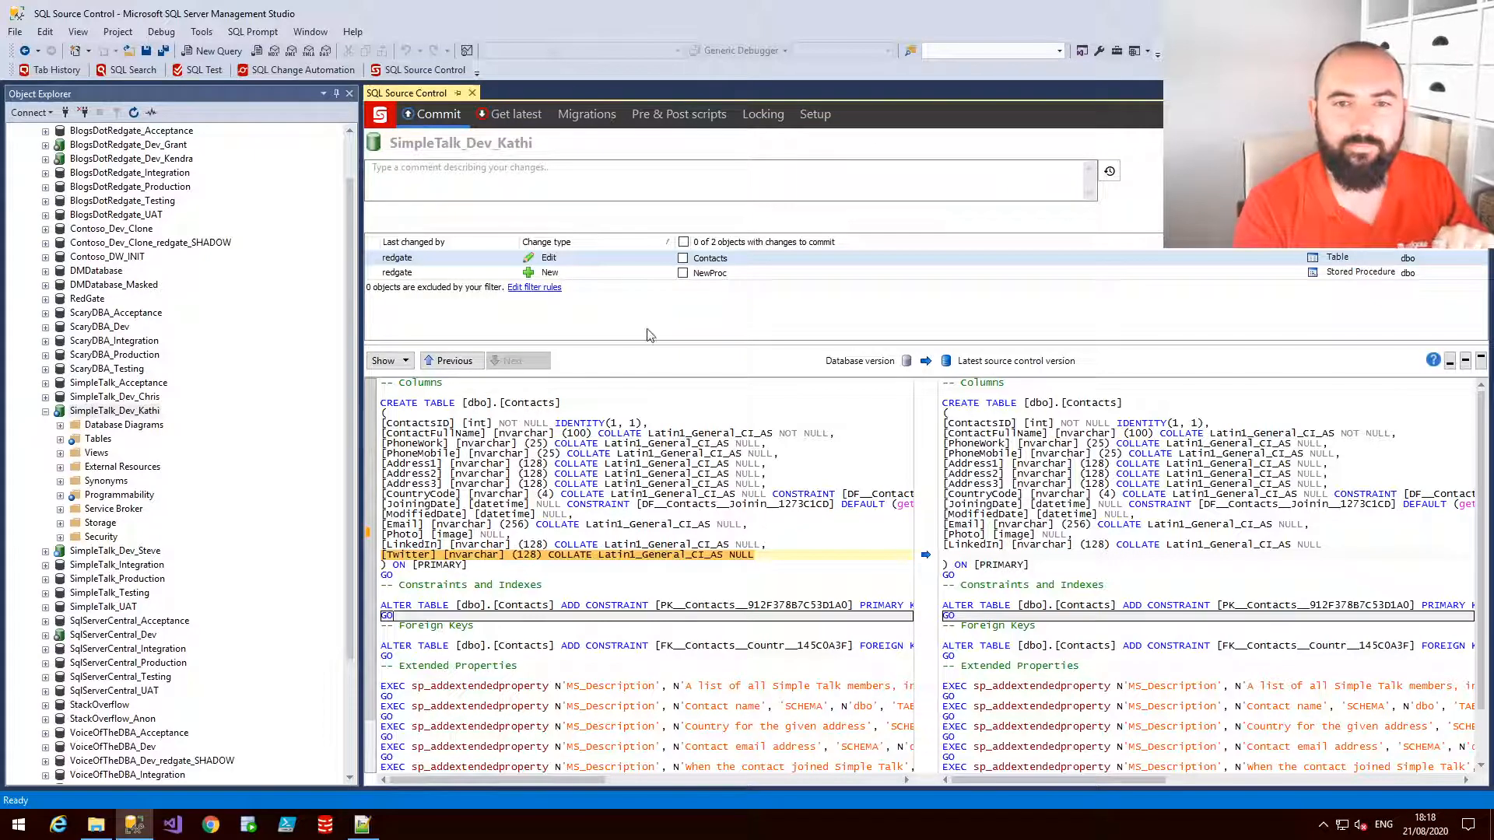
Select all changed objects, enter the comment "check these in", and commit them to source control
{"action": "left_click", "coordinate": [683, 243]}
{"action": "left_click", "coordinate": [585, 174]}
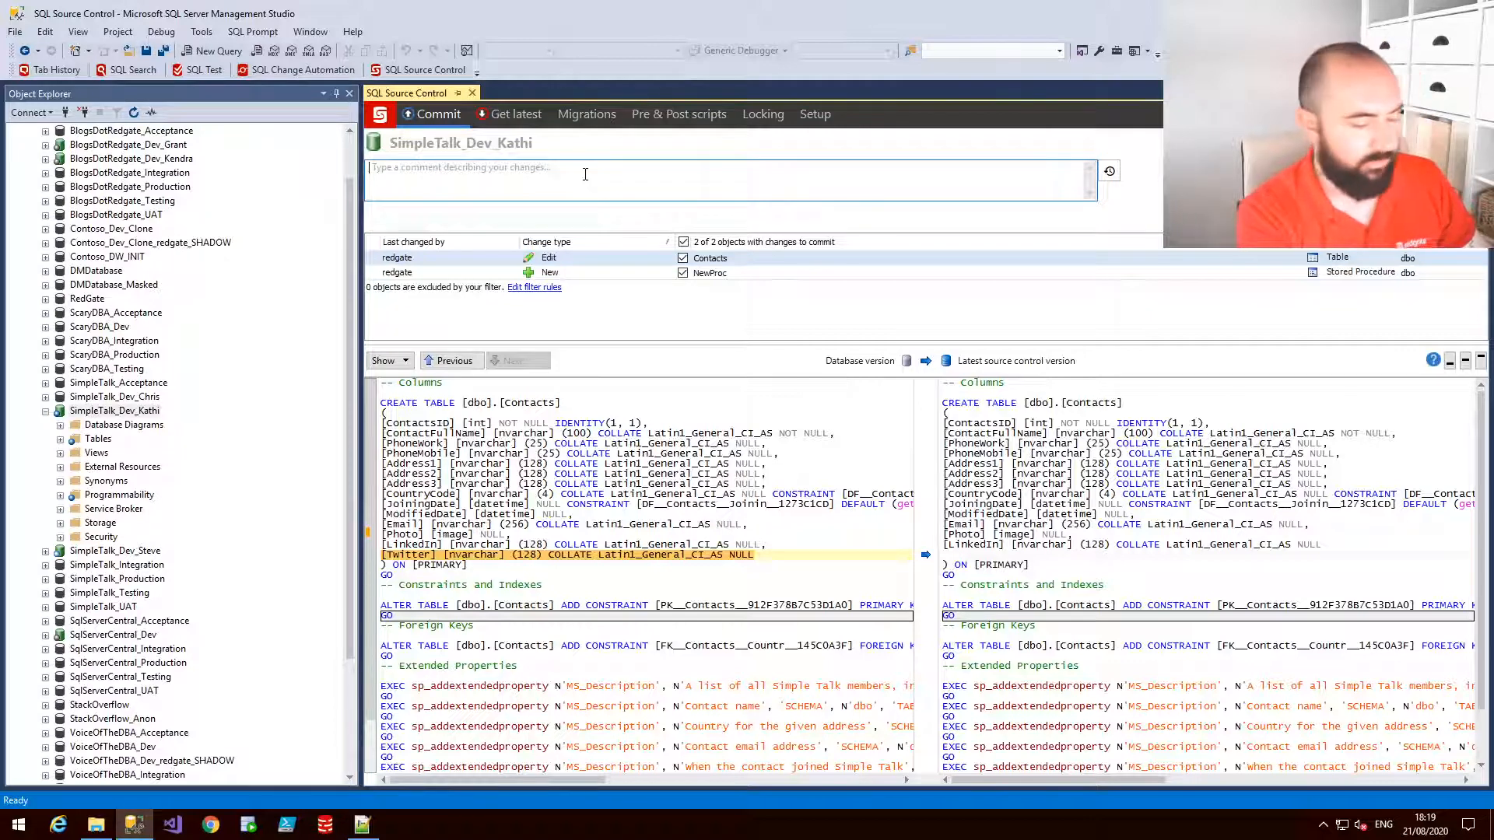
{"action": "type", "text": "check these in"}
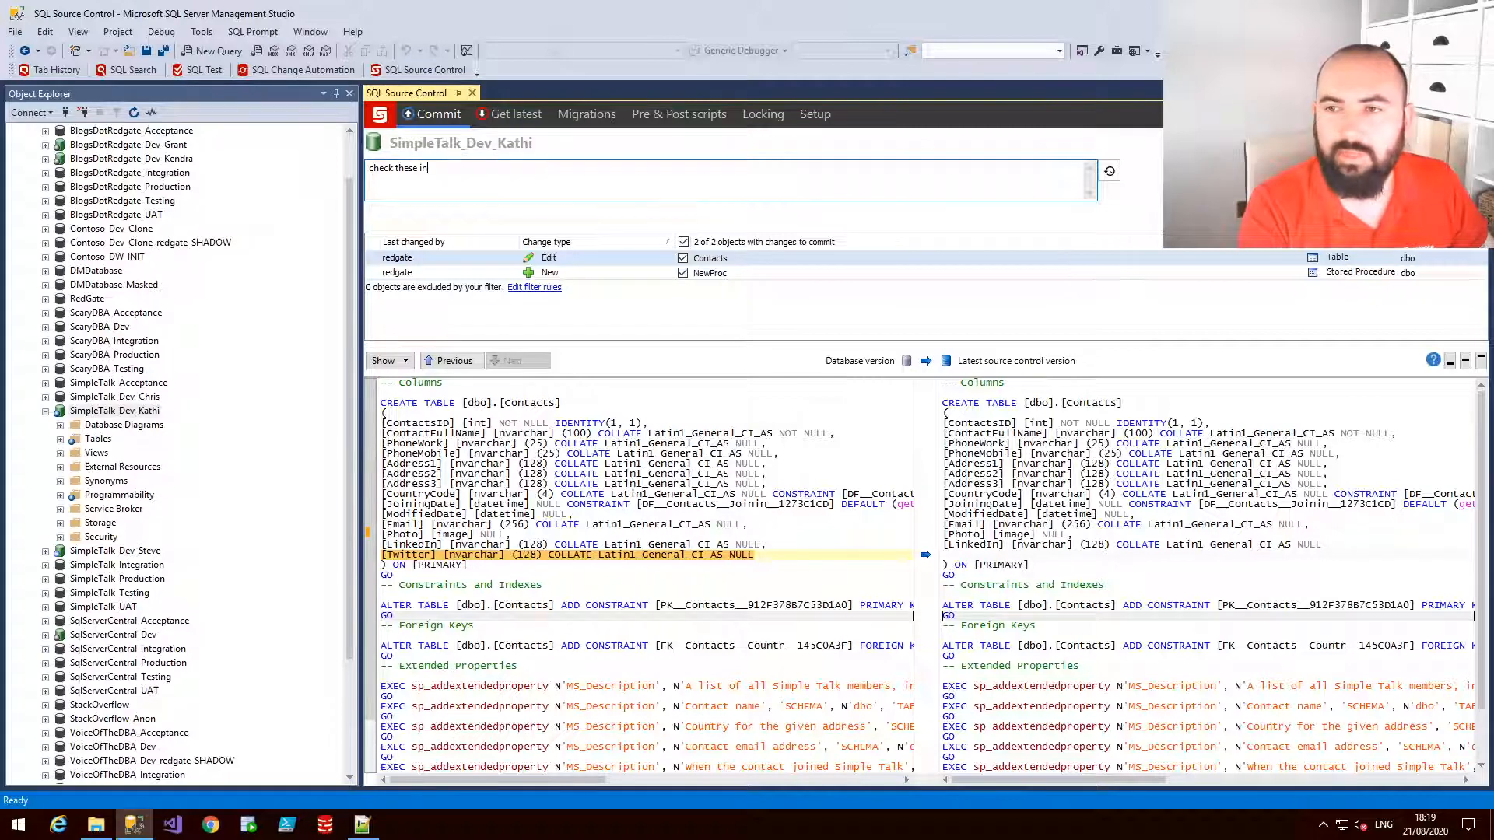
{"action": "left_click", "coordinate": [1431, 187]}
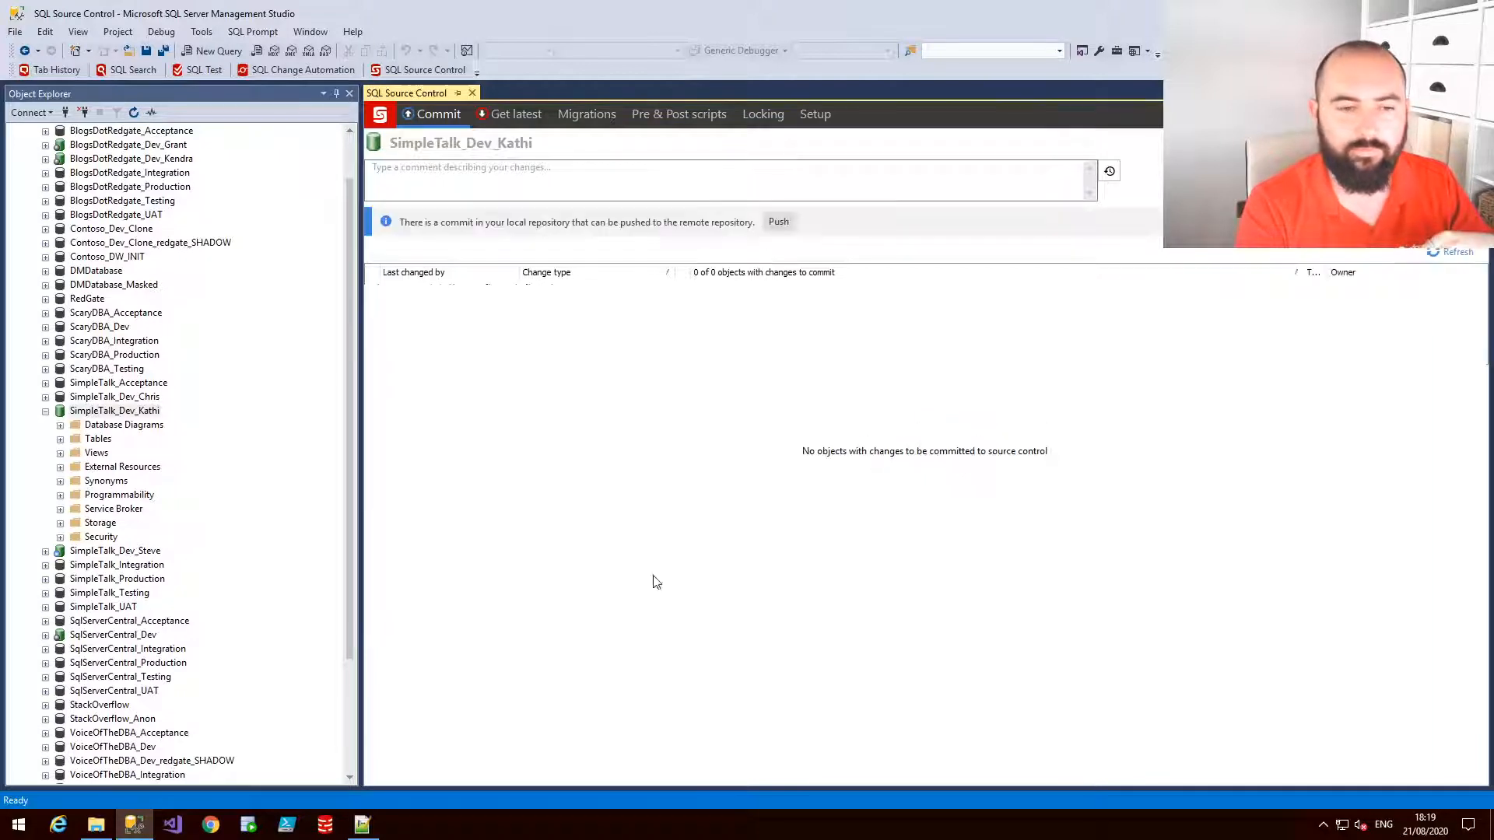
Check the updated Contacts.sql file in the repository folder and reload it in Notepad++ to inspect the changes
{"action": "left_click", "coordinate": [101, 828]}
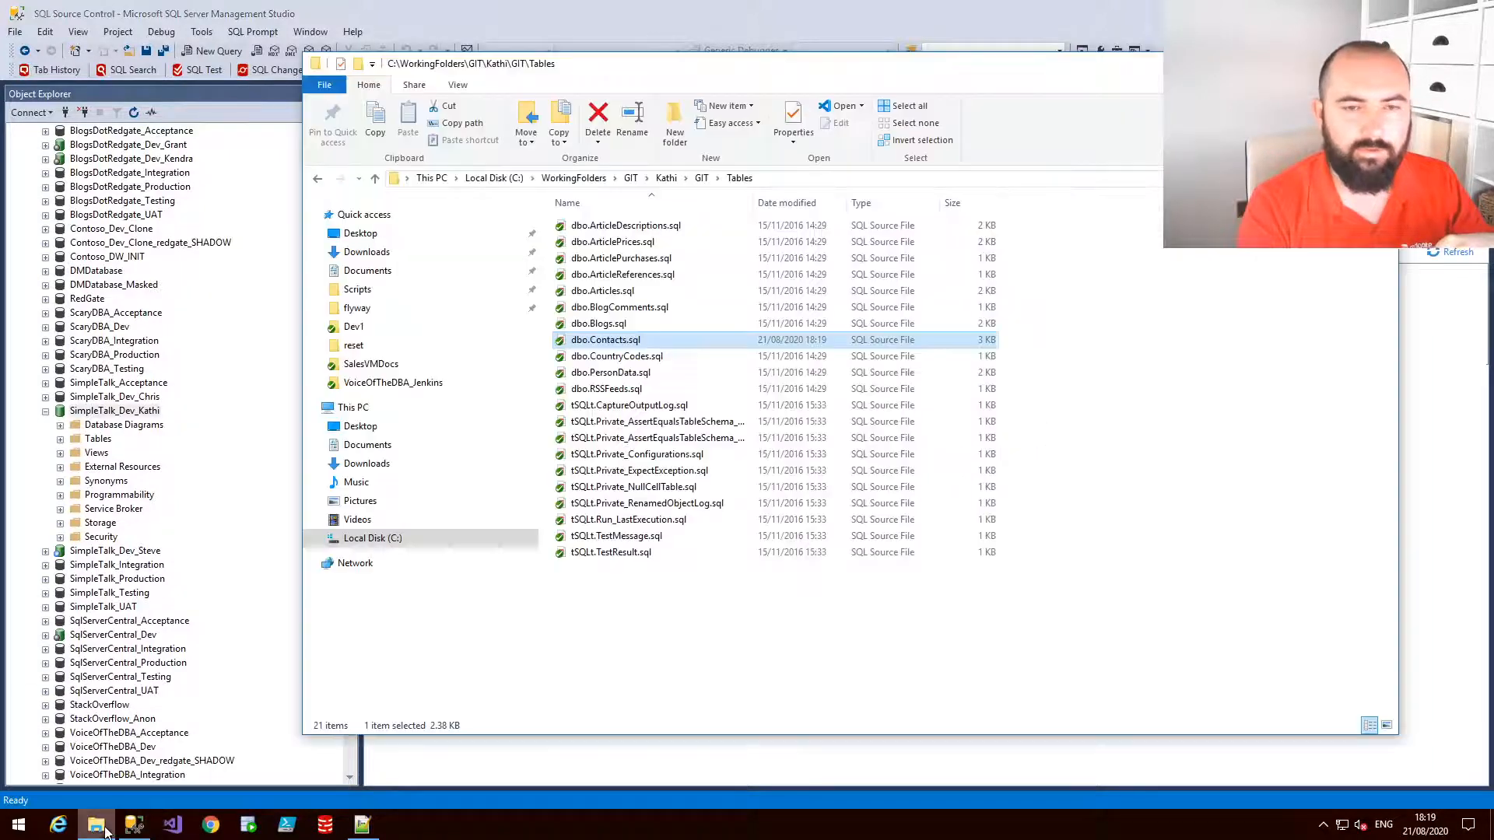
{"action": "left_click", "coordinate": [774, 649]}
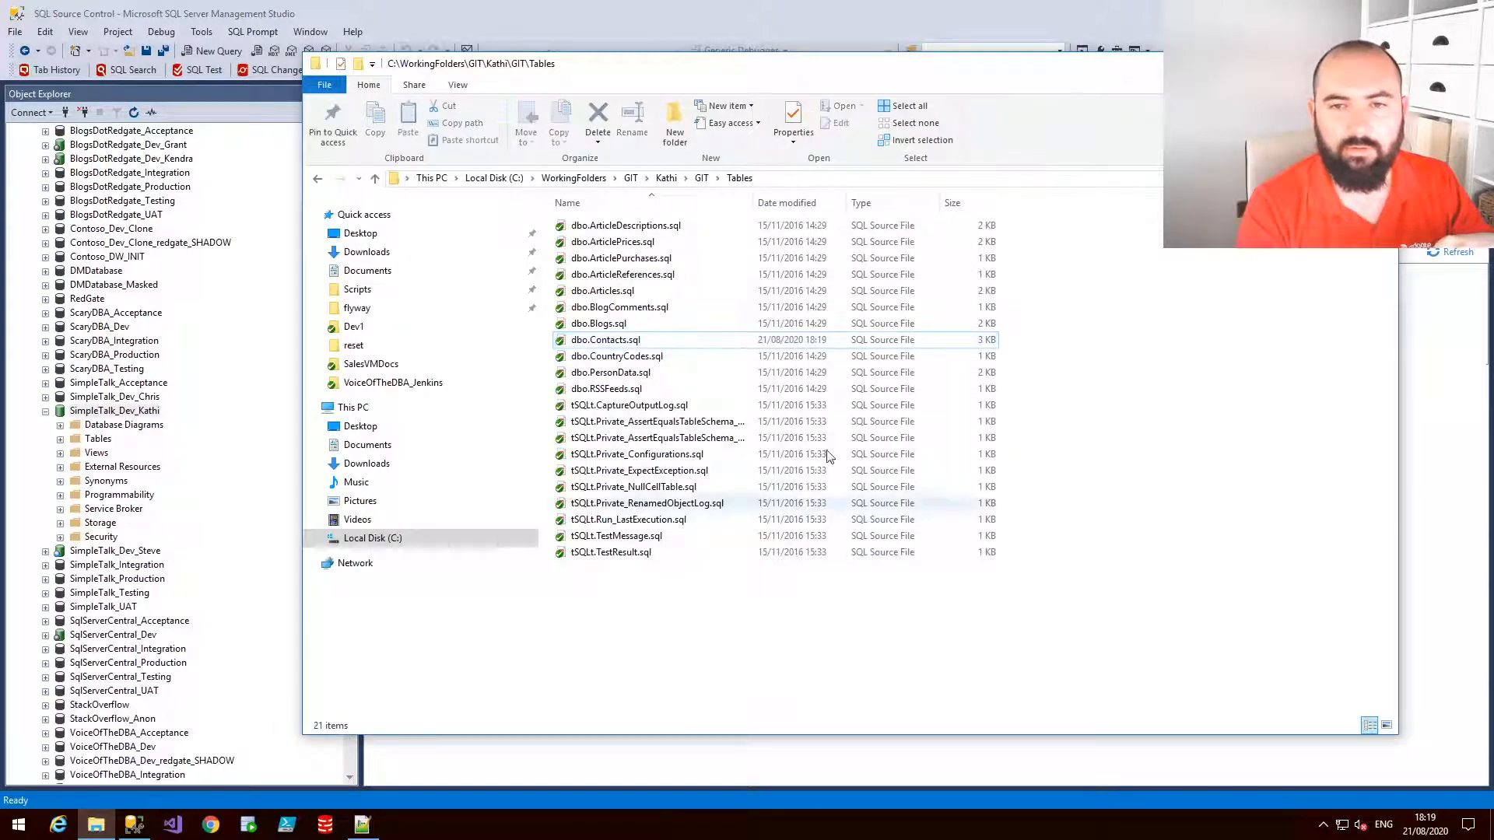
{"action": "left_click", "coordinate": [809, 344]}
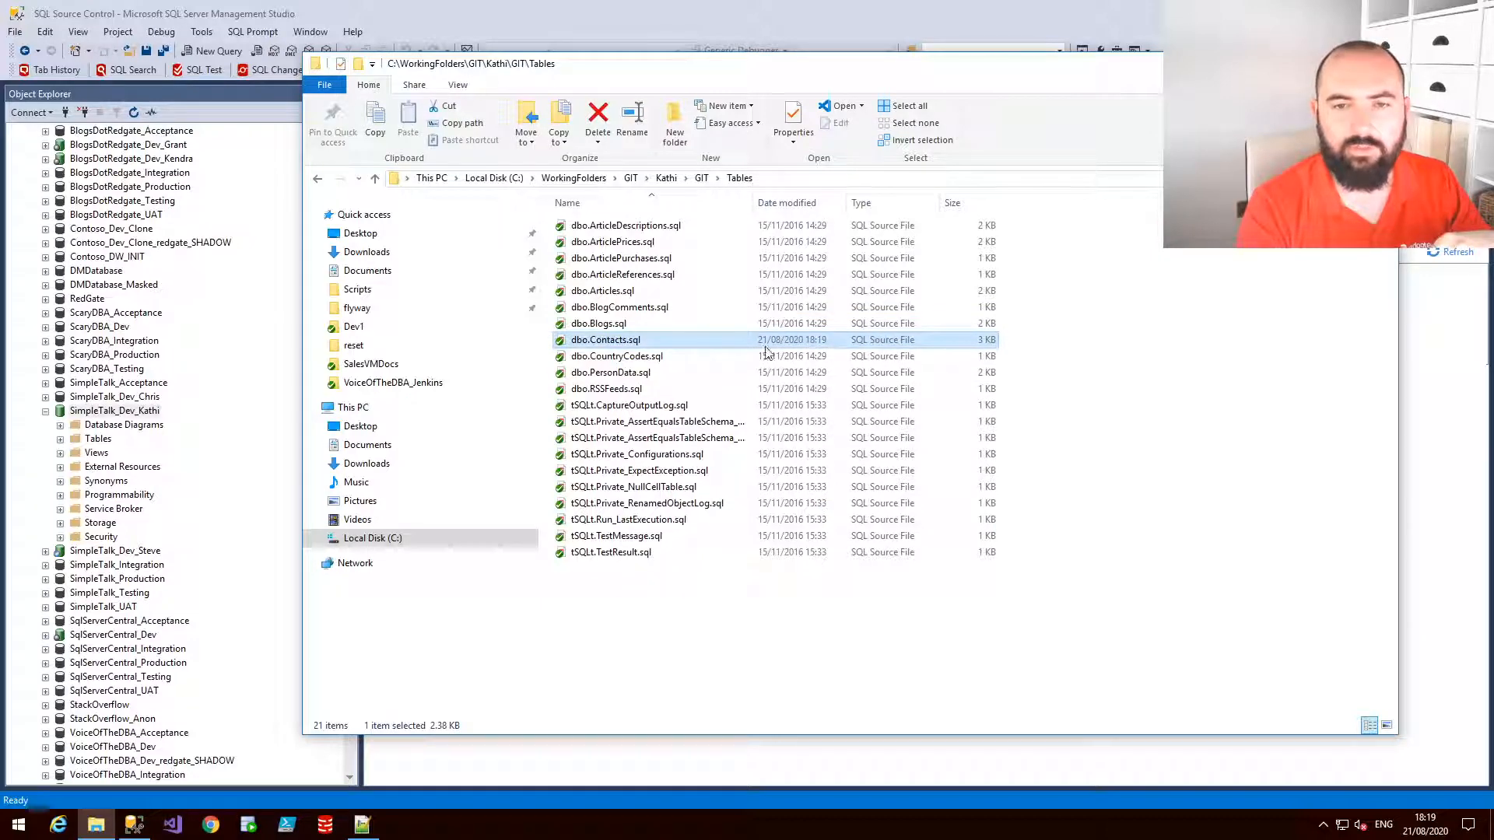
{"action": "left_click", "coordinate": [362, 825]}
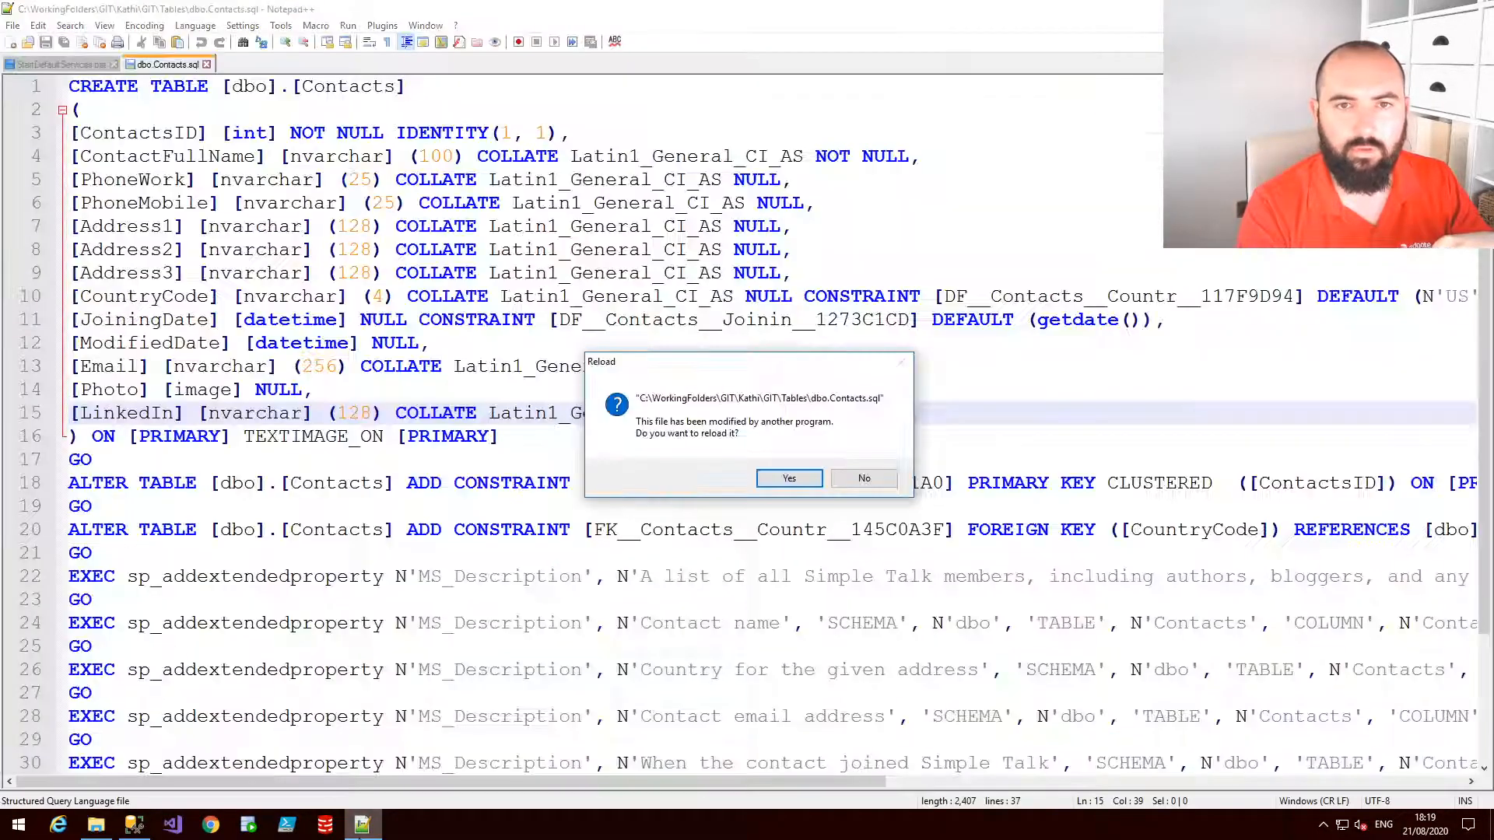
{"action": "left_click", "coordinate": [791, 480]}
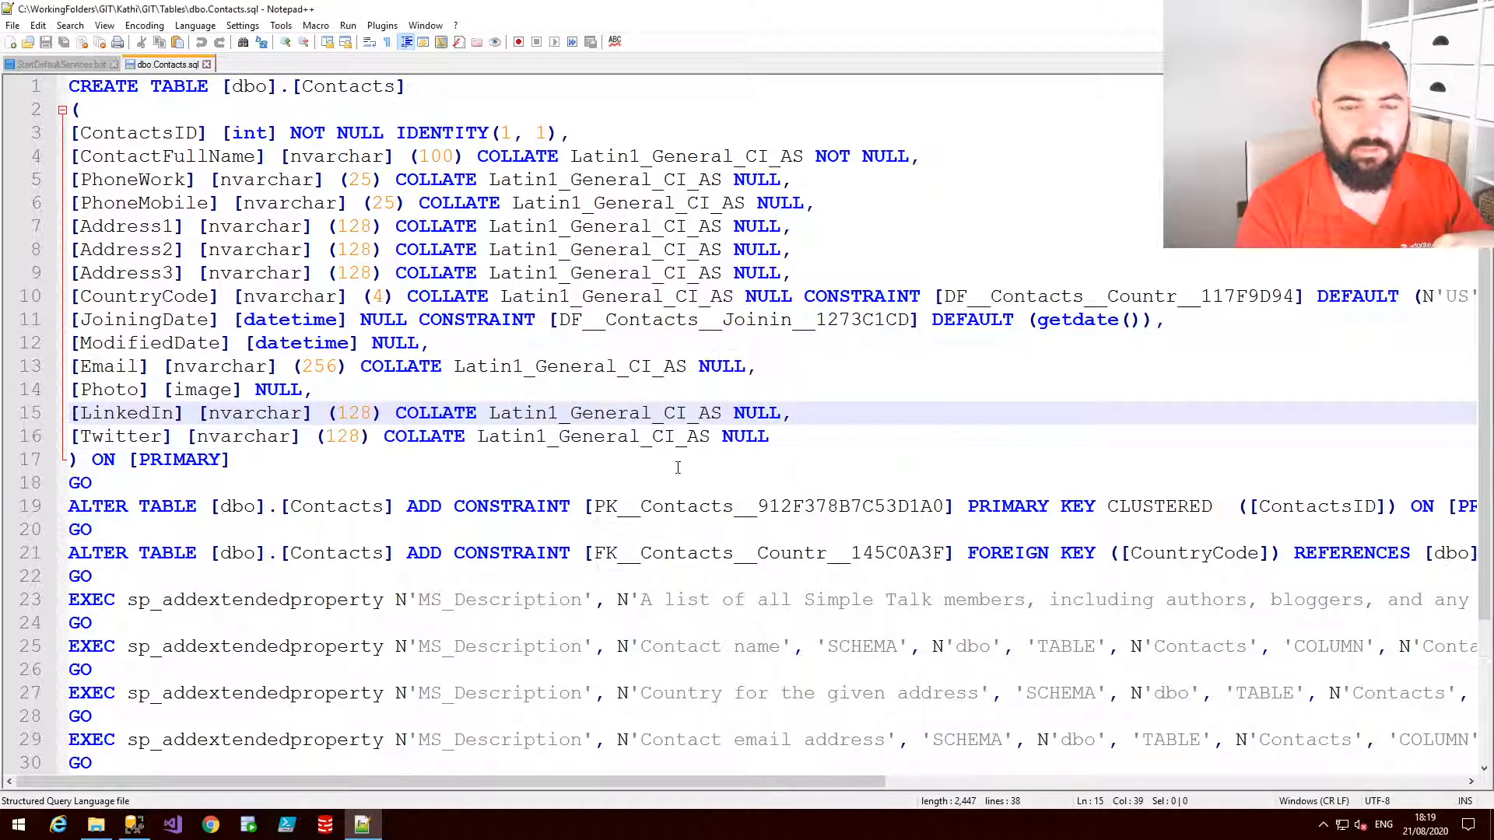
{"action": "left_click", "coordinate": [132, 439]}
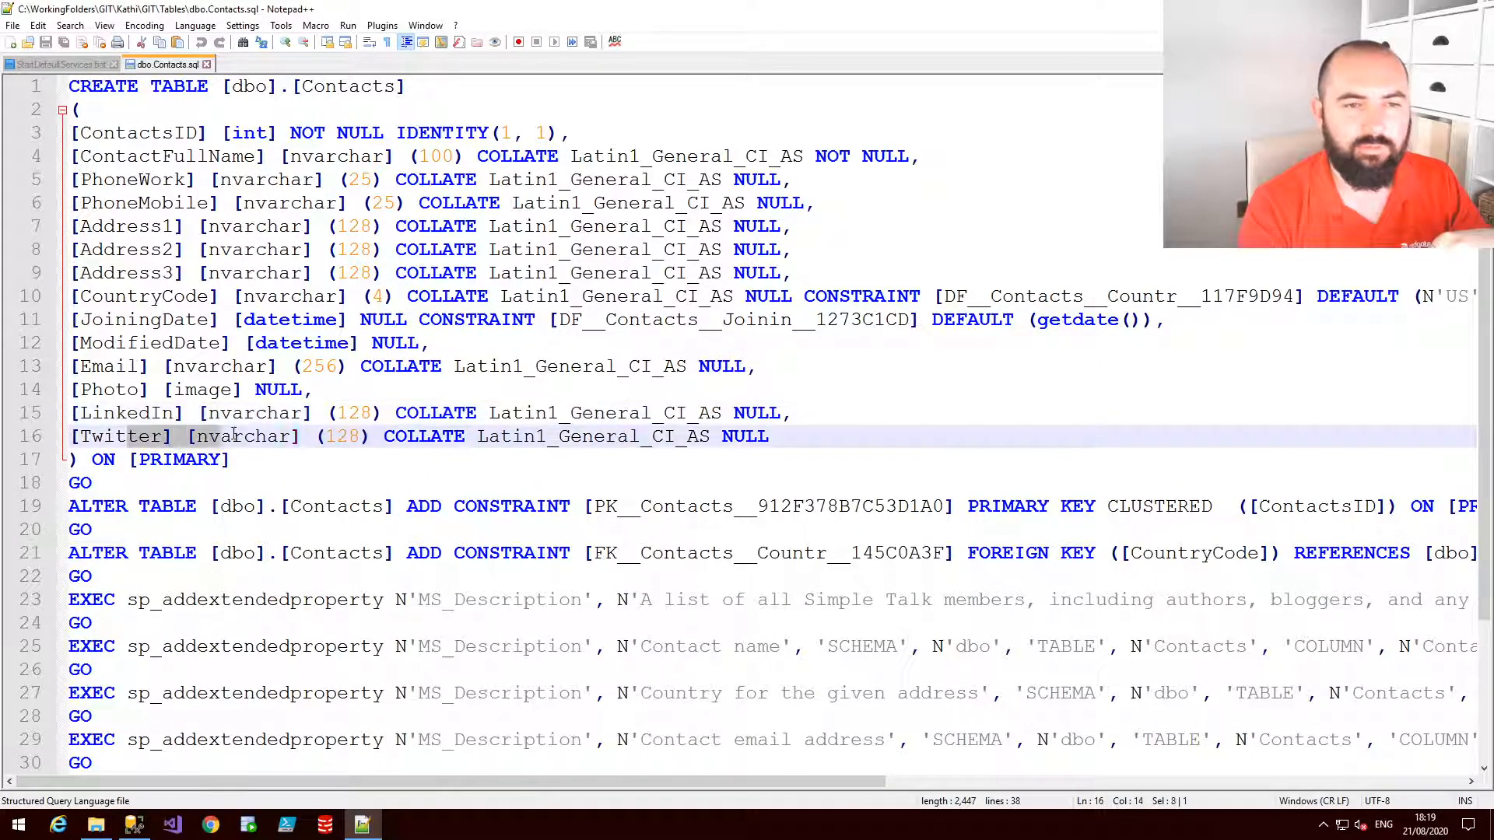
{"action": "left_click", "coordinate": [624, 529]}
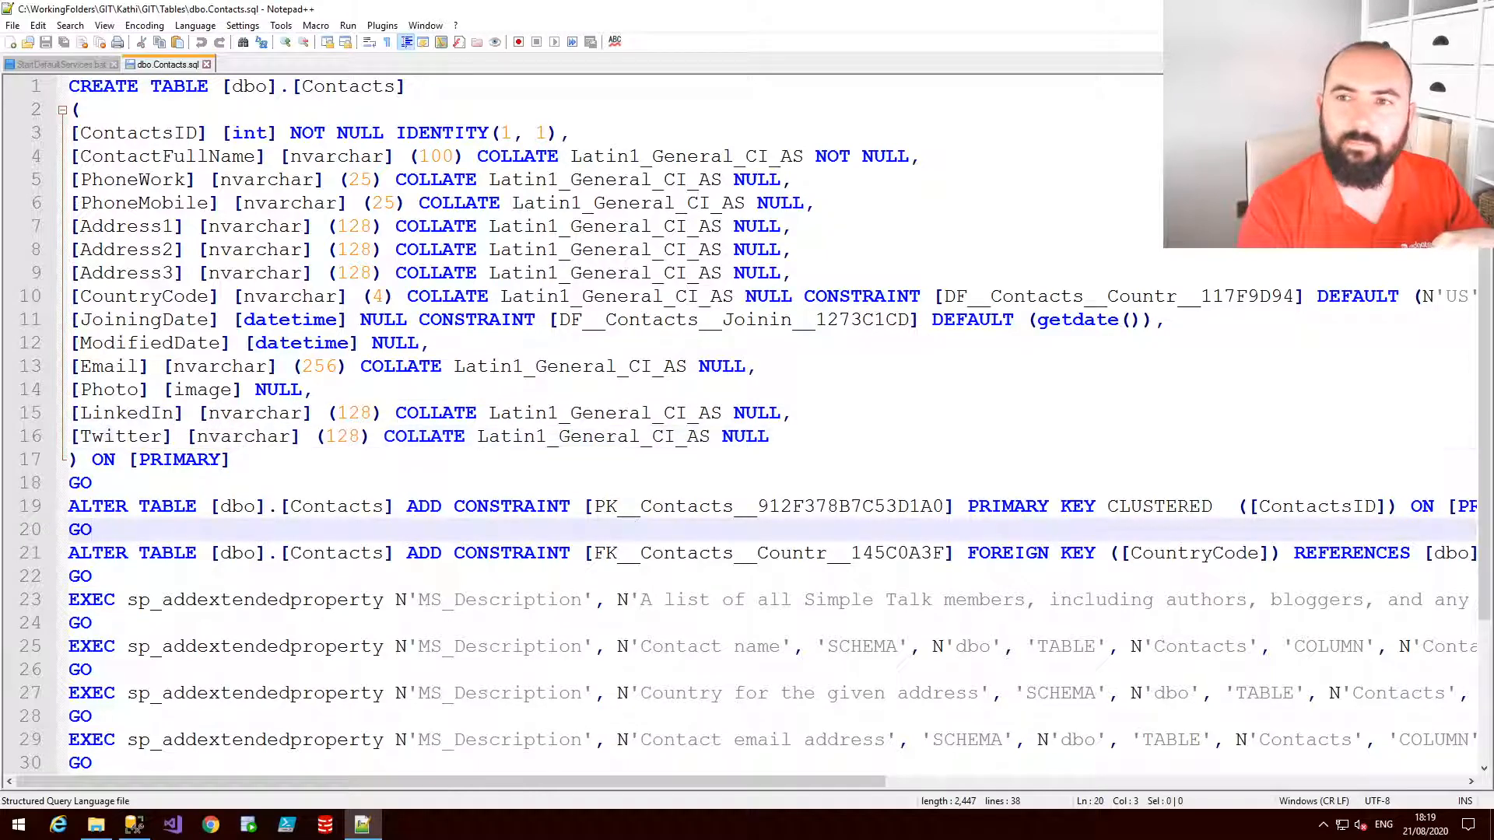
Return to the source control commit view and push the local commit to the remote repository
{"action": "mouse_move", "coordinate": [747, 1]}
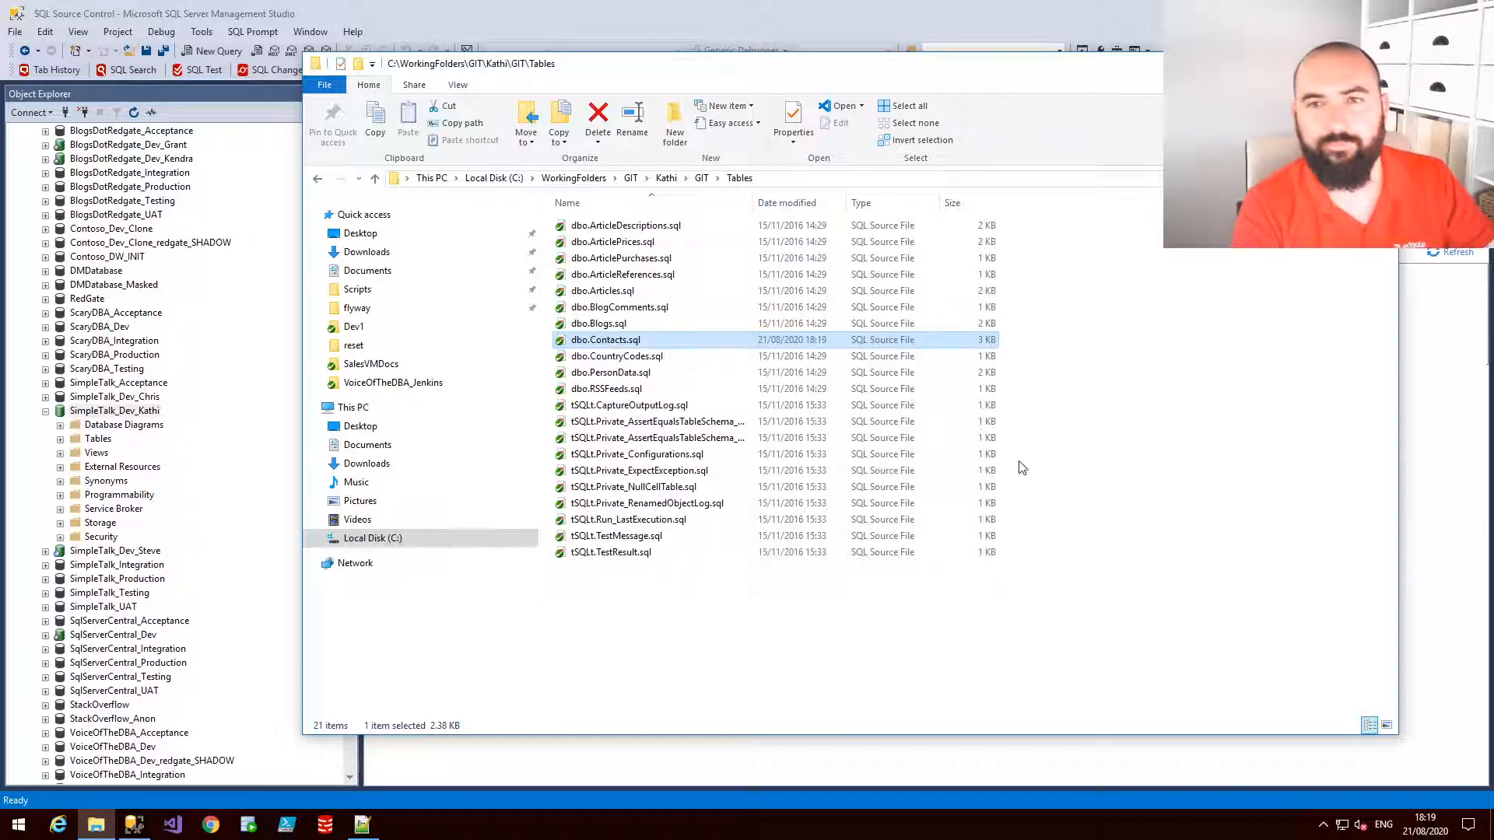
{"action": "left_click", "coordinate": [1082, 16]}
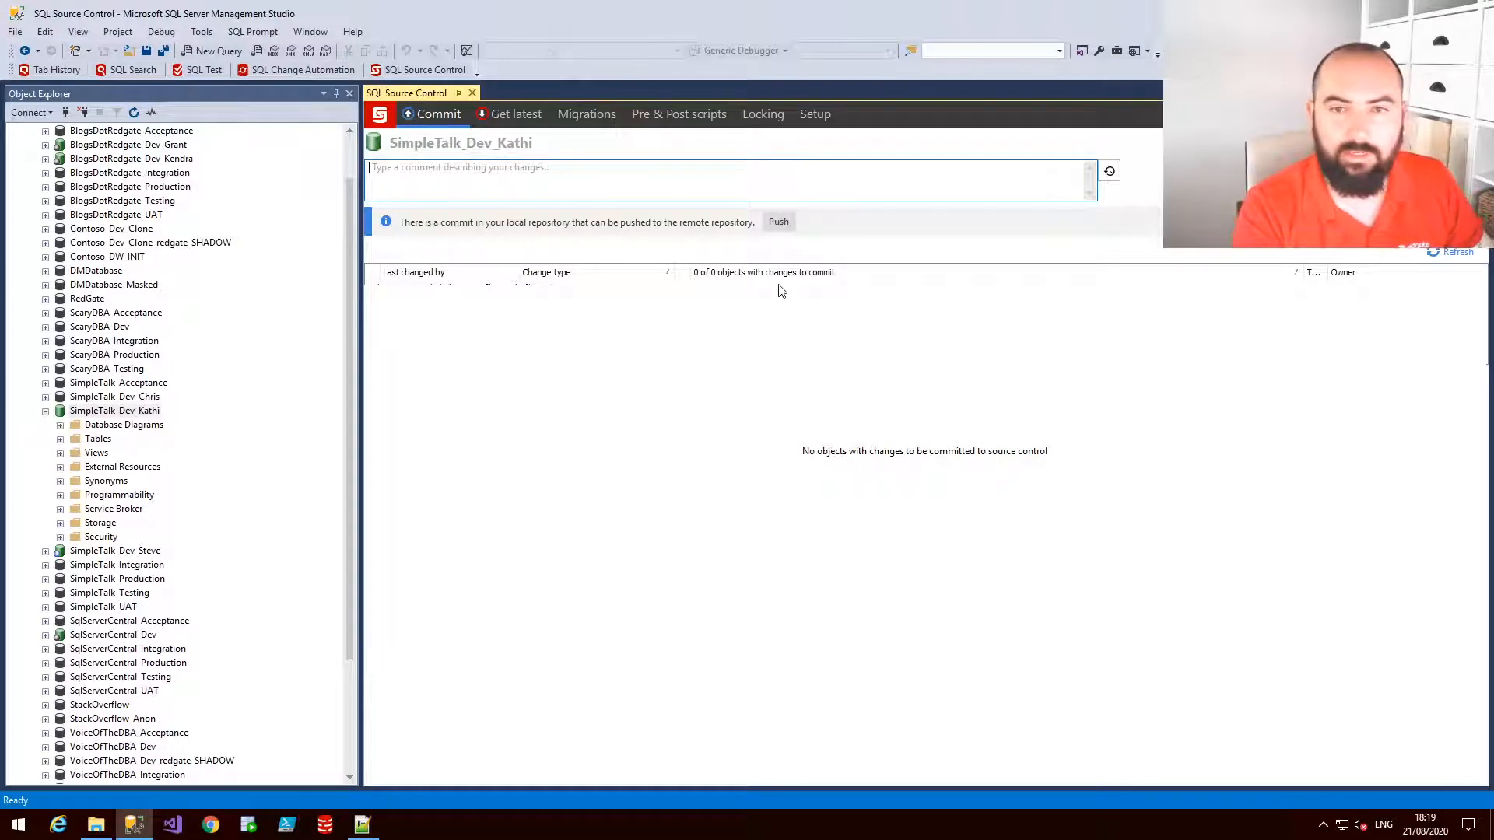
{"action": "mouse_move", "coordinate": [781, 240]}
{"action": "left_mouse_down"}
{"action": "mouse_move", "coordinate": [753, 233]}
{"action": "mouse_move", "coordinate": [795, 222]}
{"action": "left_mouse_up"}
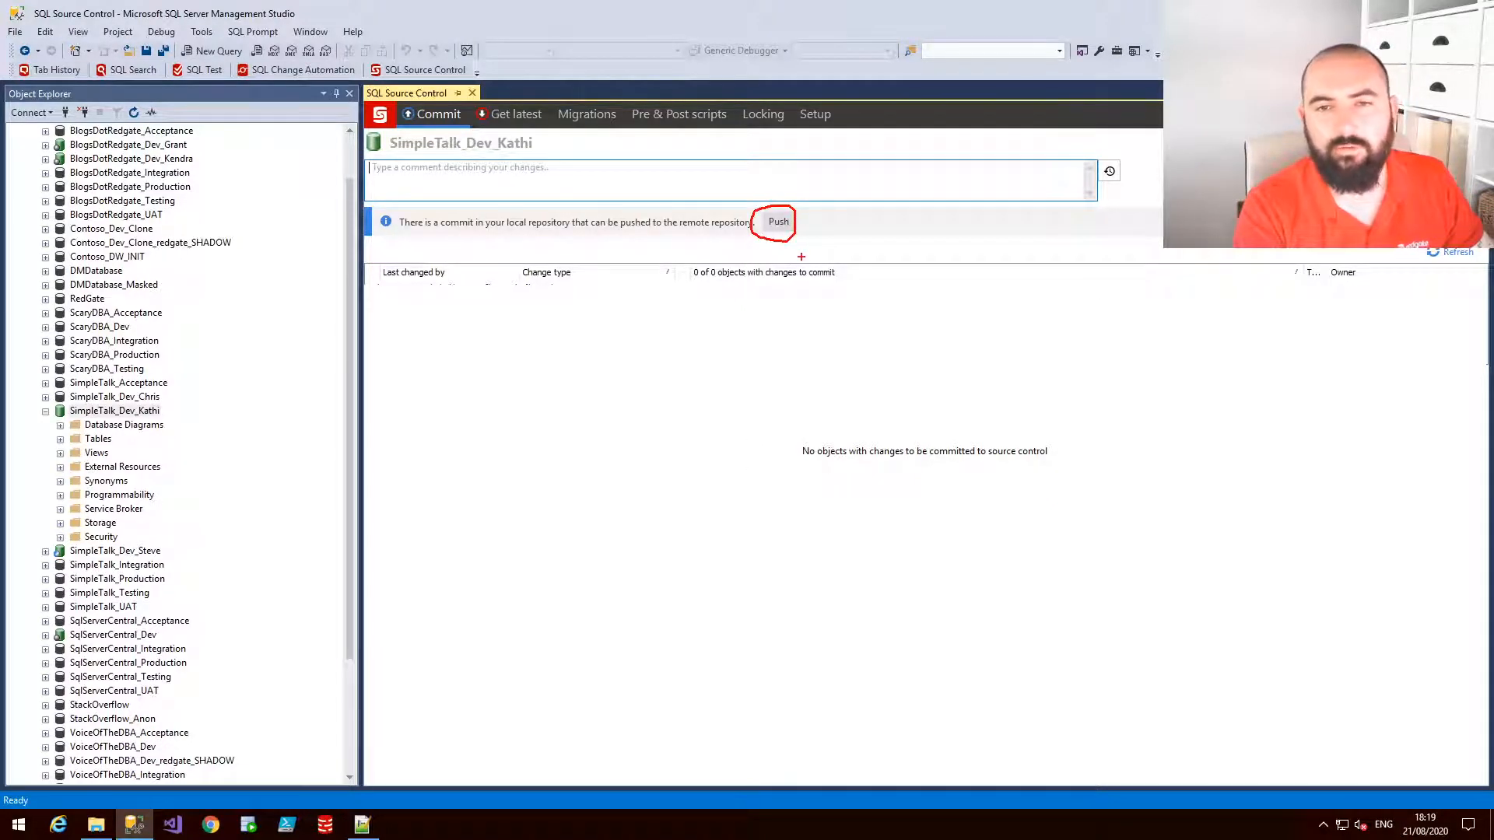
{"action": "key", "text": "Escape"}
{"action": "left_click", "coordinate": [779, 224]}
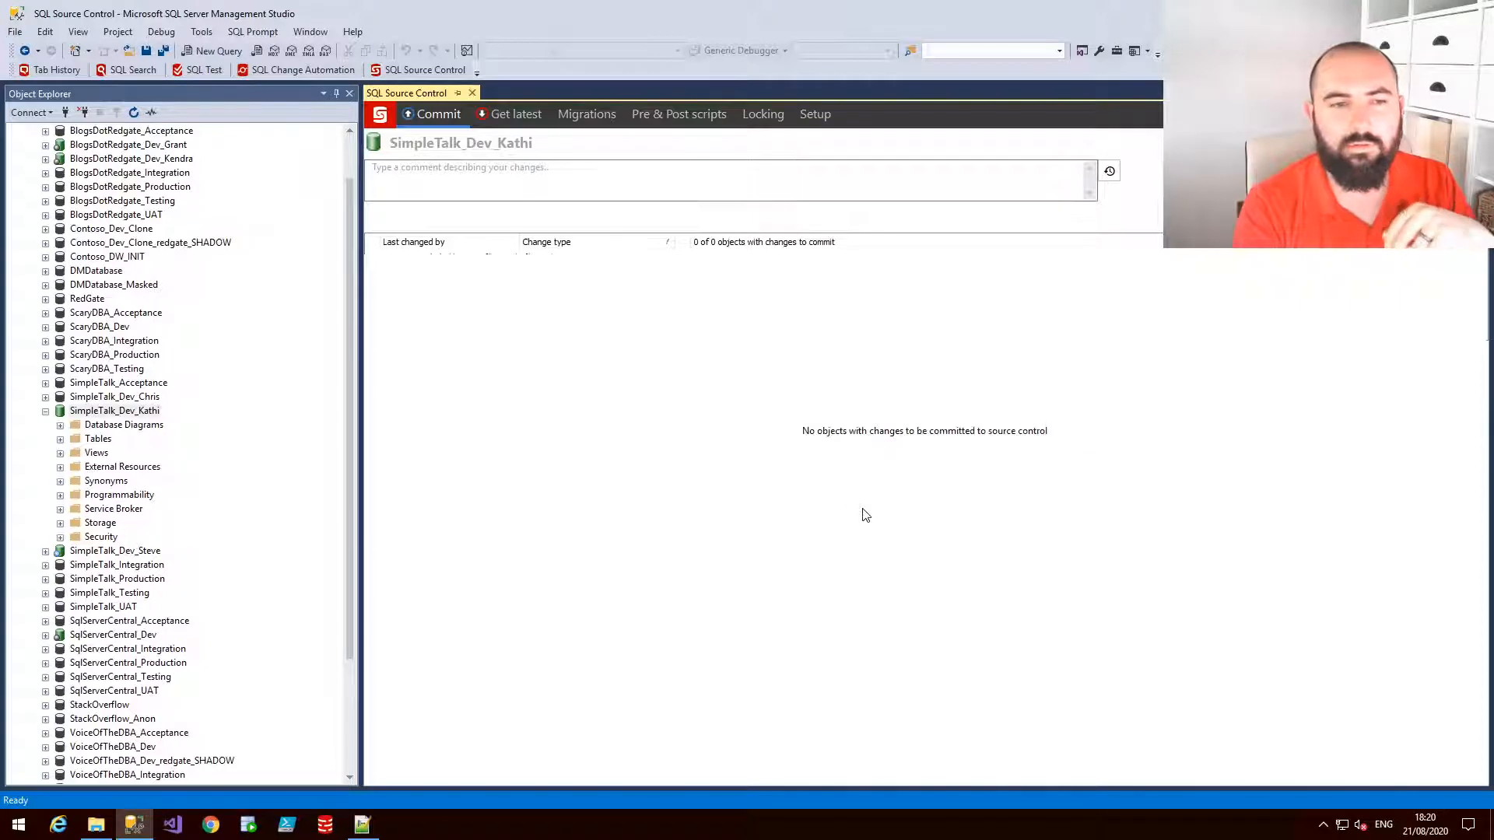
Select SimpleTalk_Dev_Steve, pull all changes in Get latest, and review the incoming Contacts and NewProc differences
{"action": "left_click", "coordinate": [131, 551]}
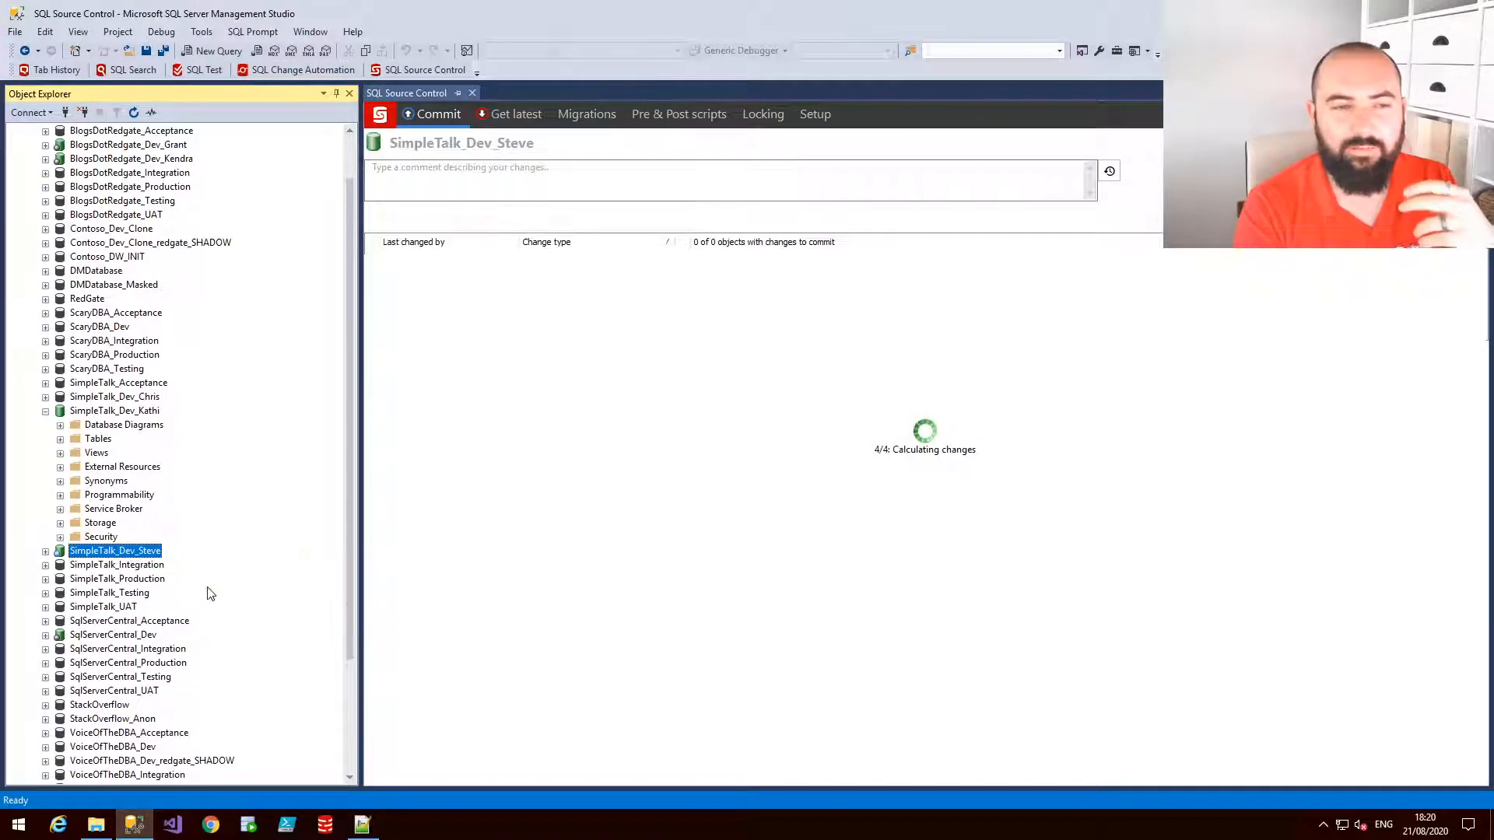
{"action": "left_click", "coordinate": [521, 120]}
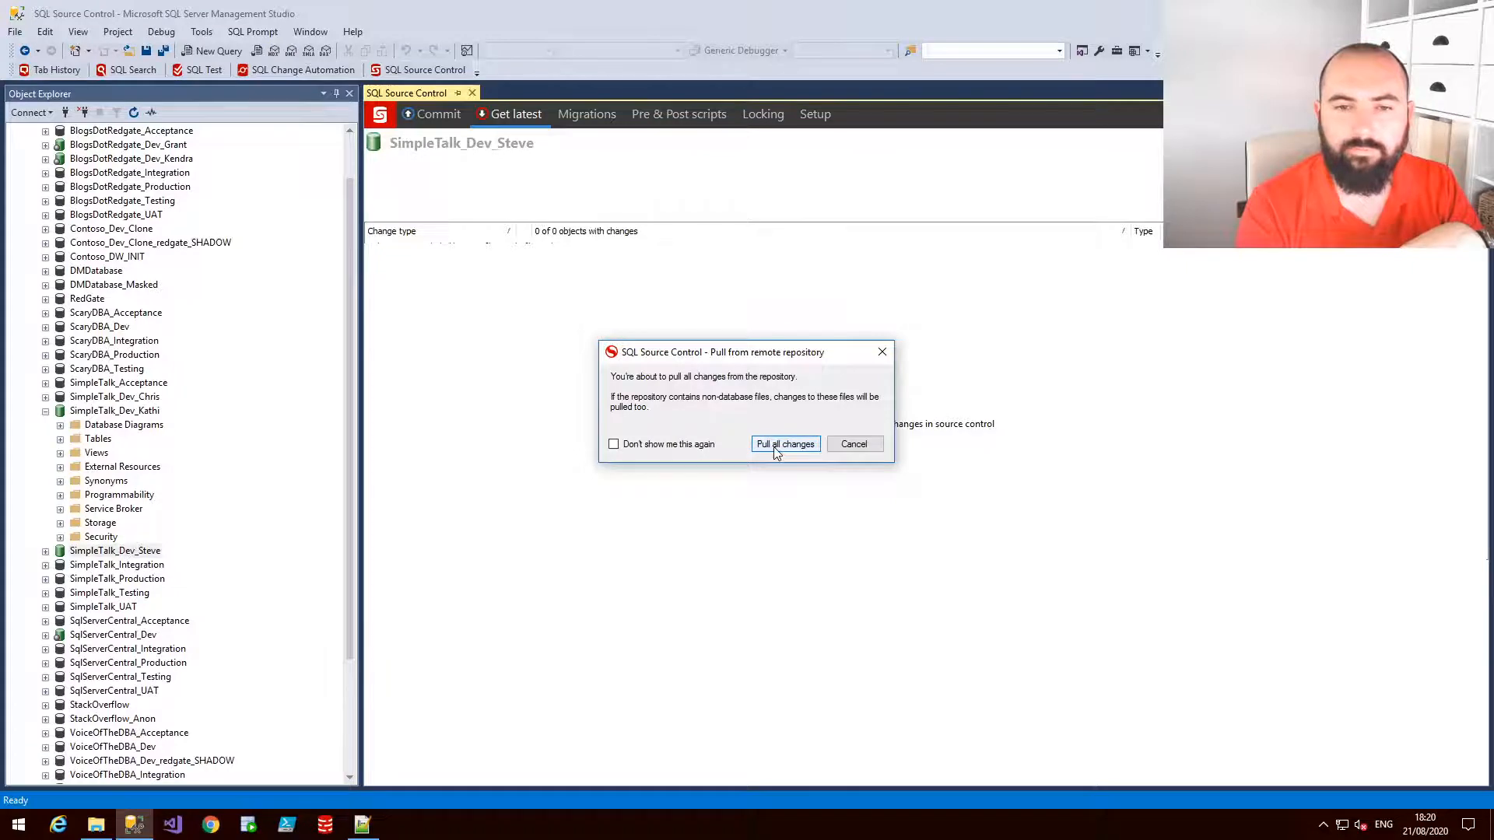
{"action": "left_click", "coordinate": [785, 444]}
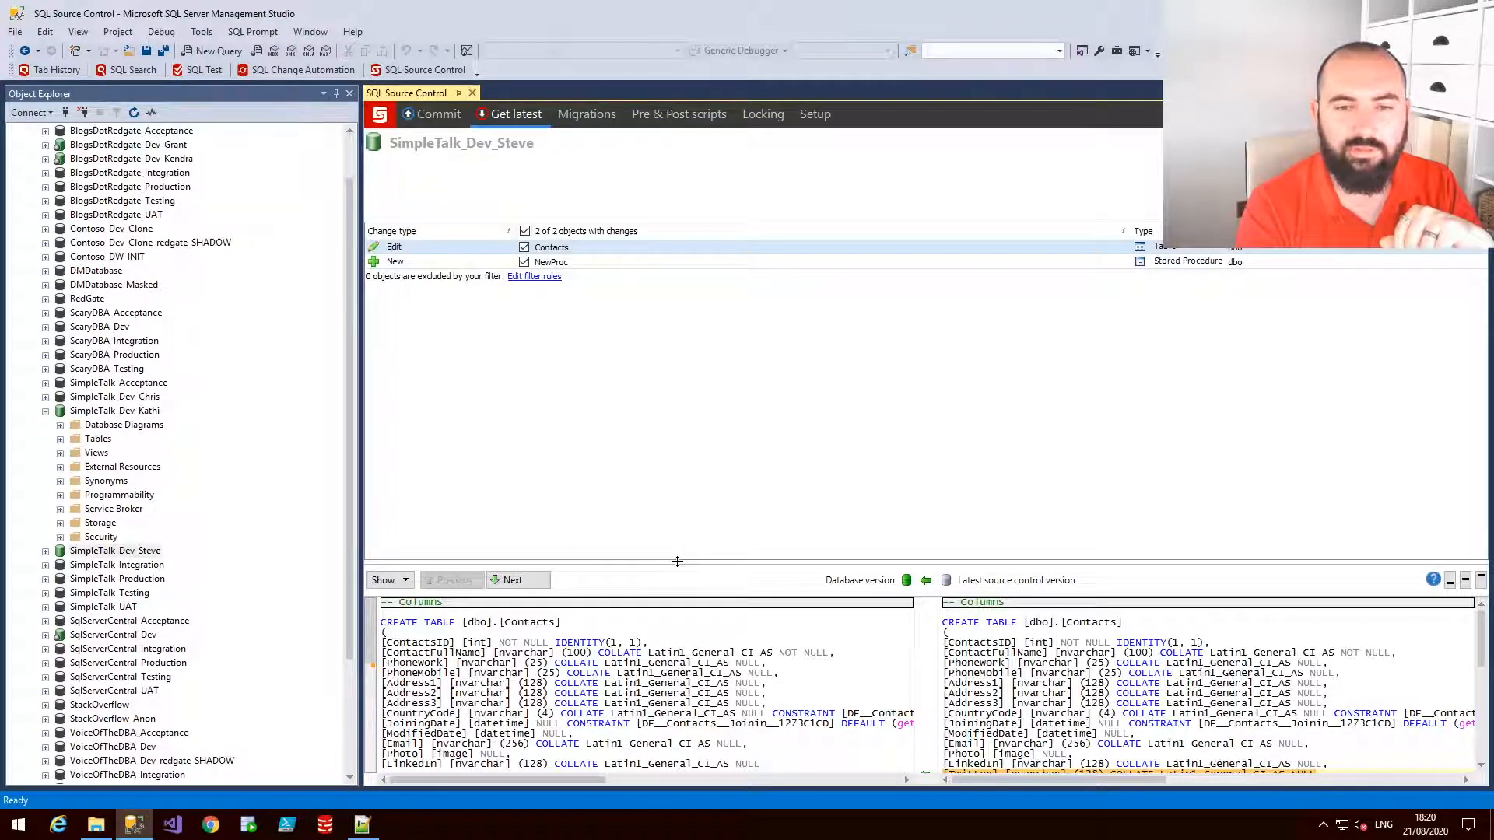
{"action": "left_click_drag", "start_coordinate": [677, 560], "coordinate": [670, 343]}
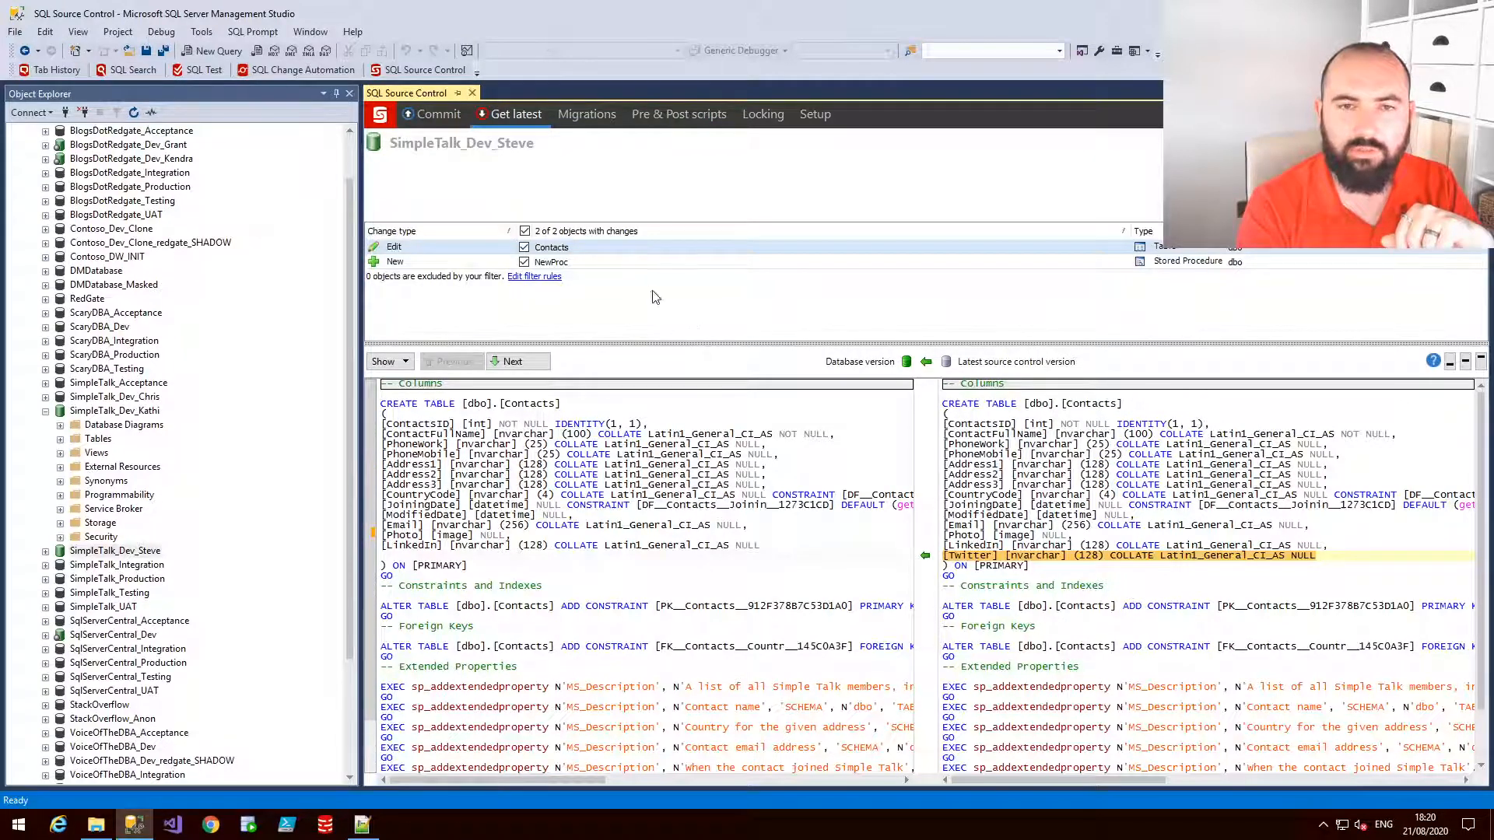
{"action": "left_click", "coordinate": [624, 267]}
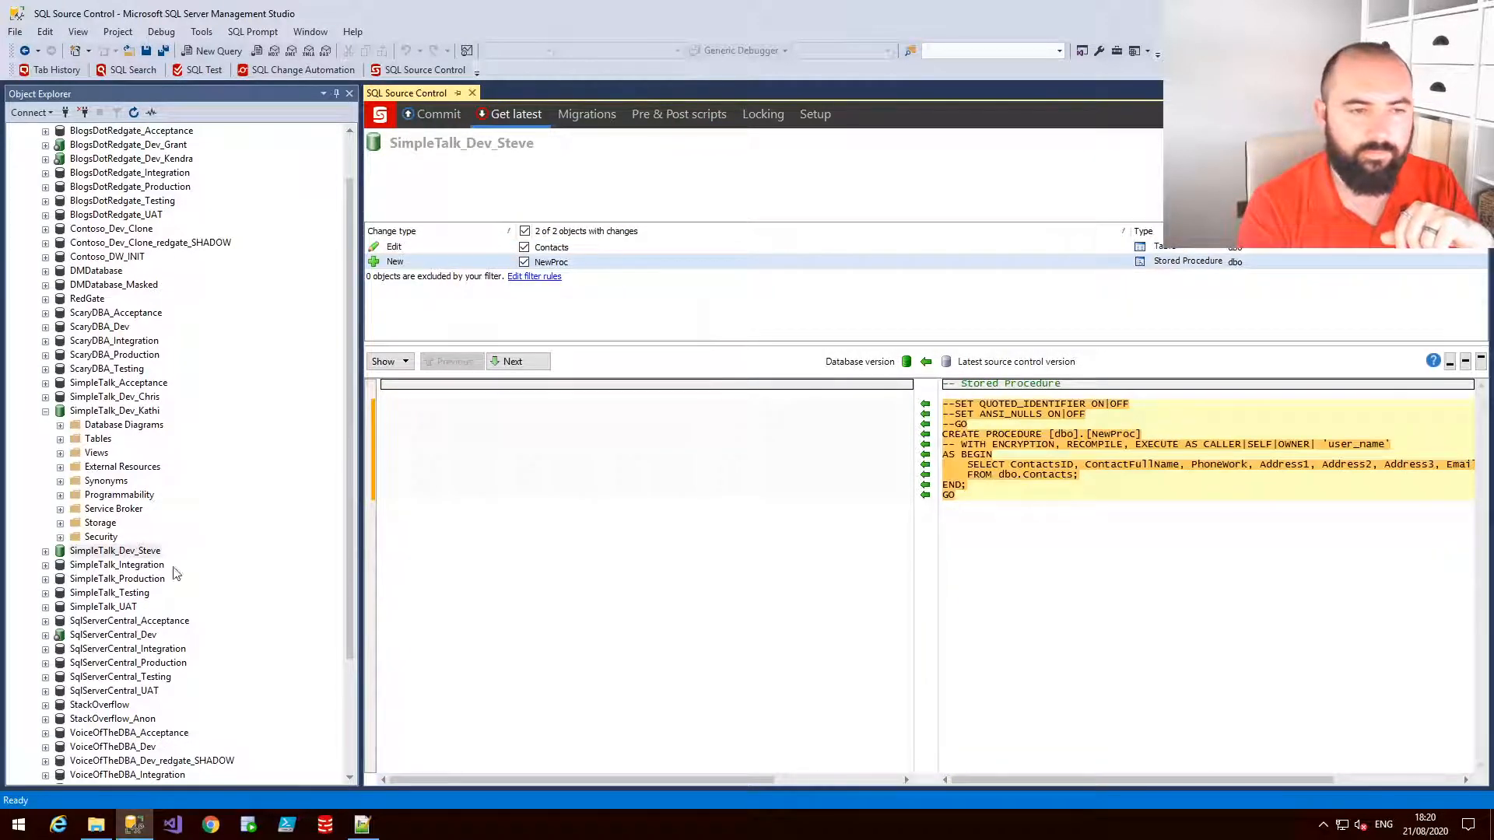
{"action": "double_click", "coordinate": [59, 550]}
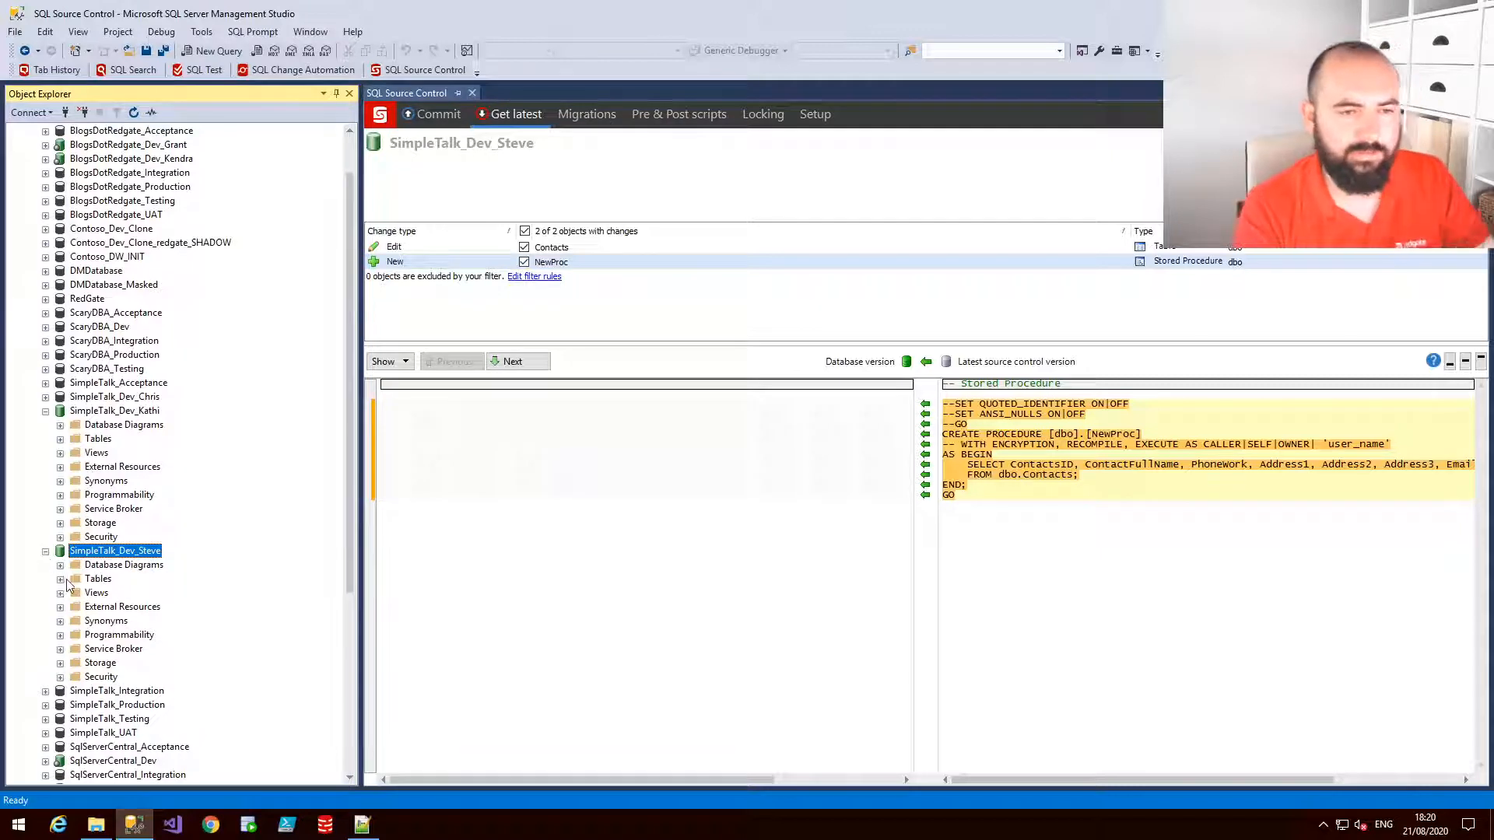
Expand the Contacts table's columns in SimpleTalk_Dev_Steve and refresh the column list
{"action": "left_click", "coordinate": [60, 579]}
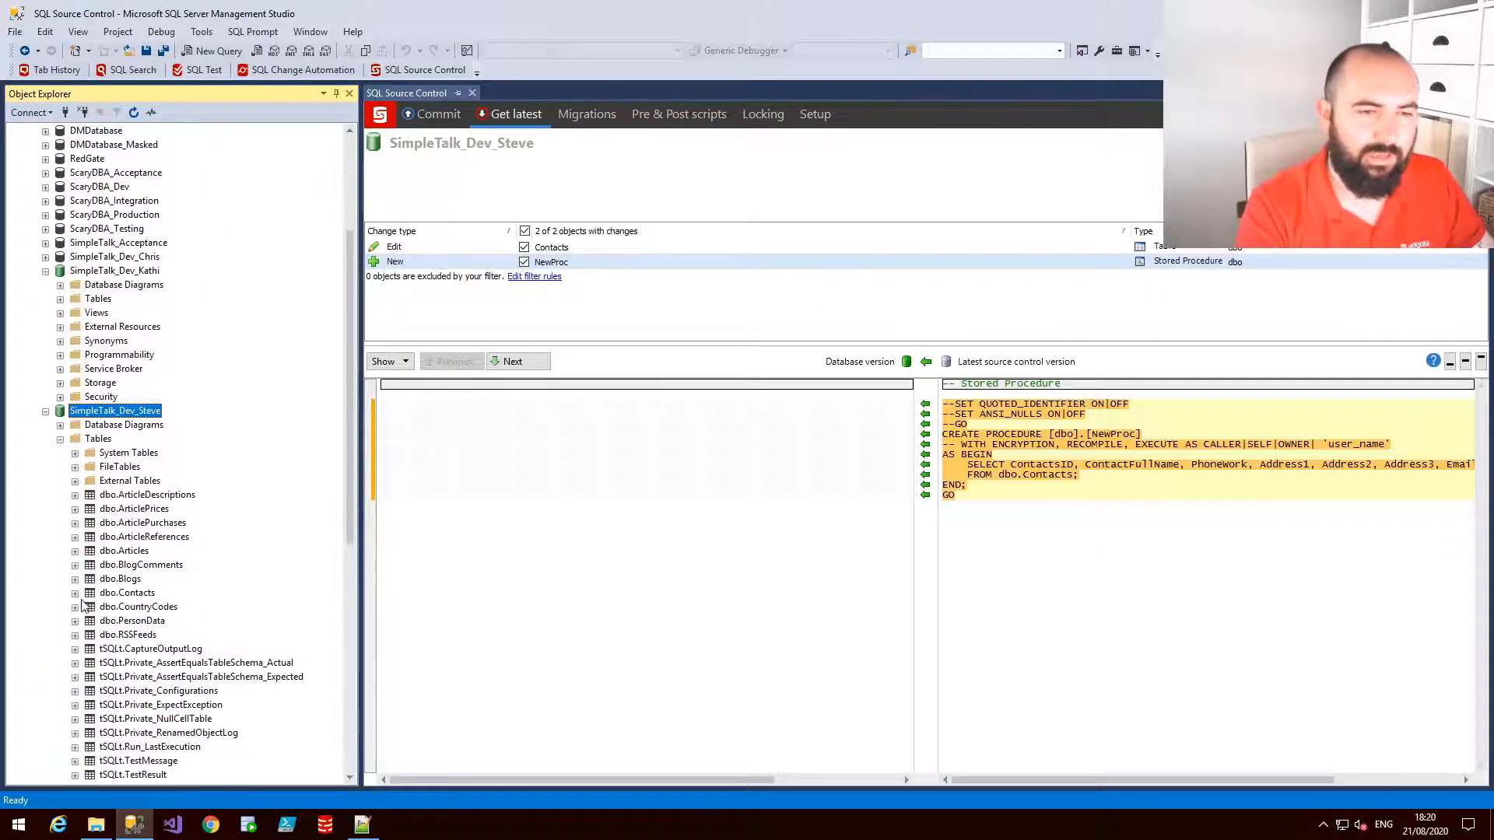
{"action": "left_click", "coordinate": [75, 594]}
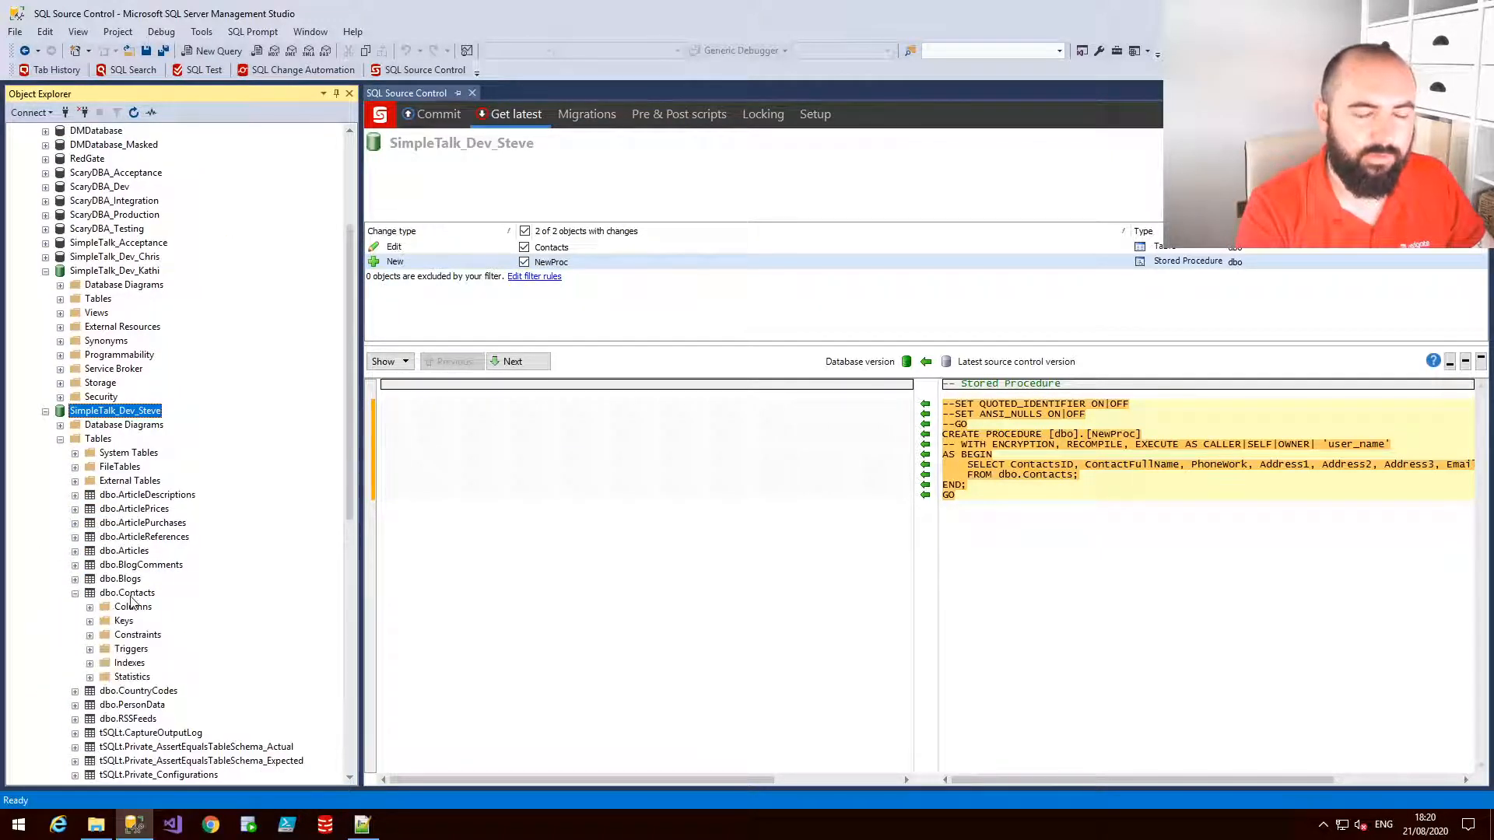
{"action": "left_click", "coordinate": [90, 608]}
{"action": "scroll", "coordinate": [193, 589], "scroll_direction": "down", "scroll_amount": 3}
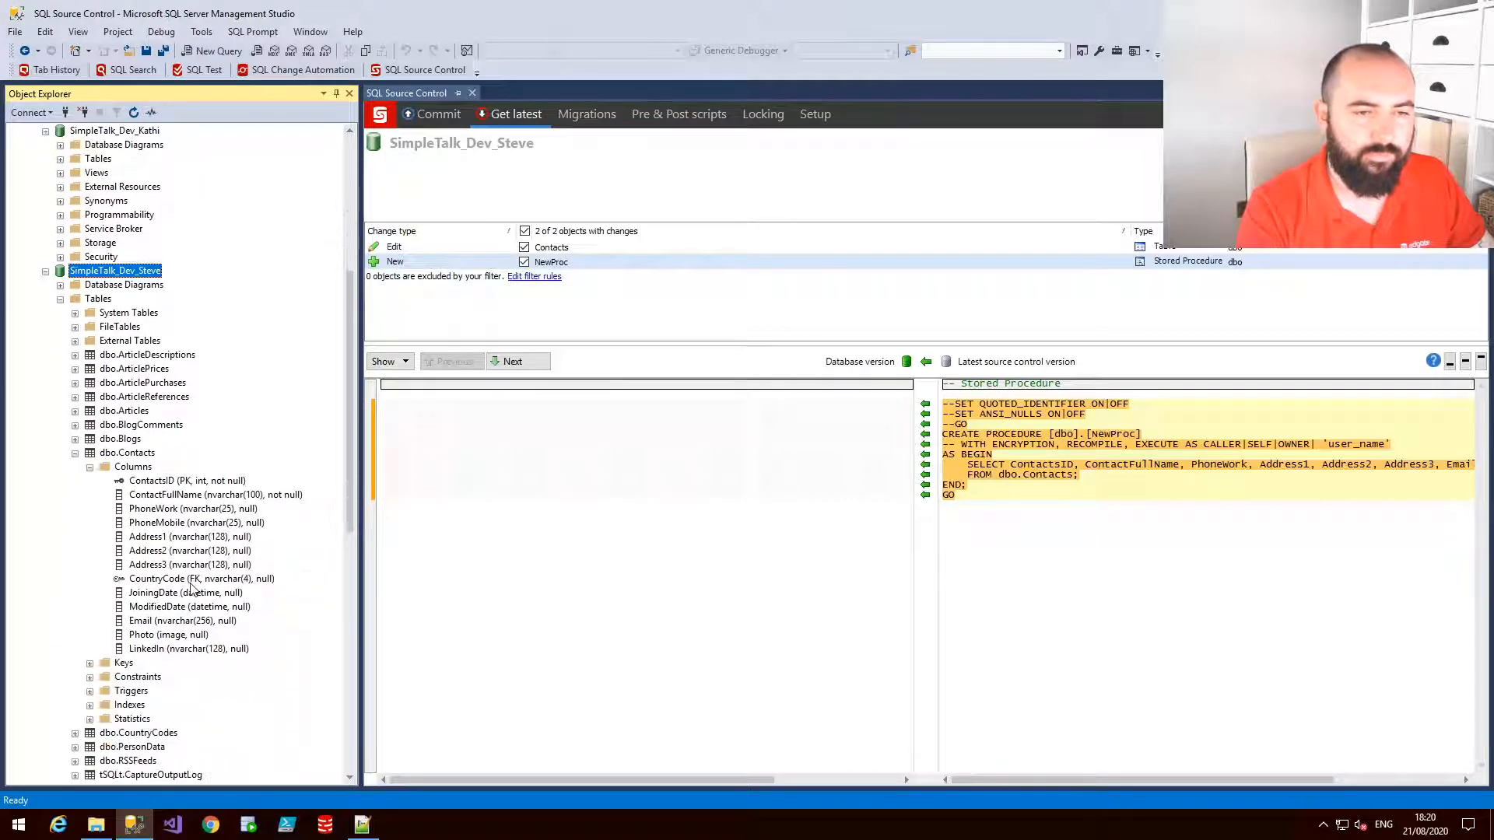
{"action": "right_click", "coordinate": [139, 468]}
{"action": "left_click", "coordinate": [184, 638]}
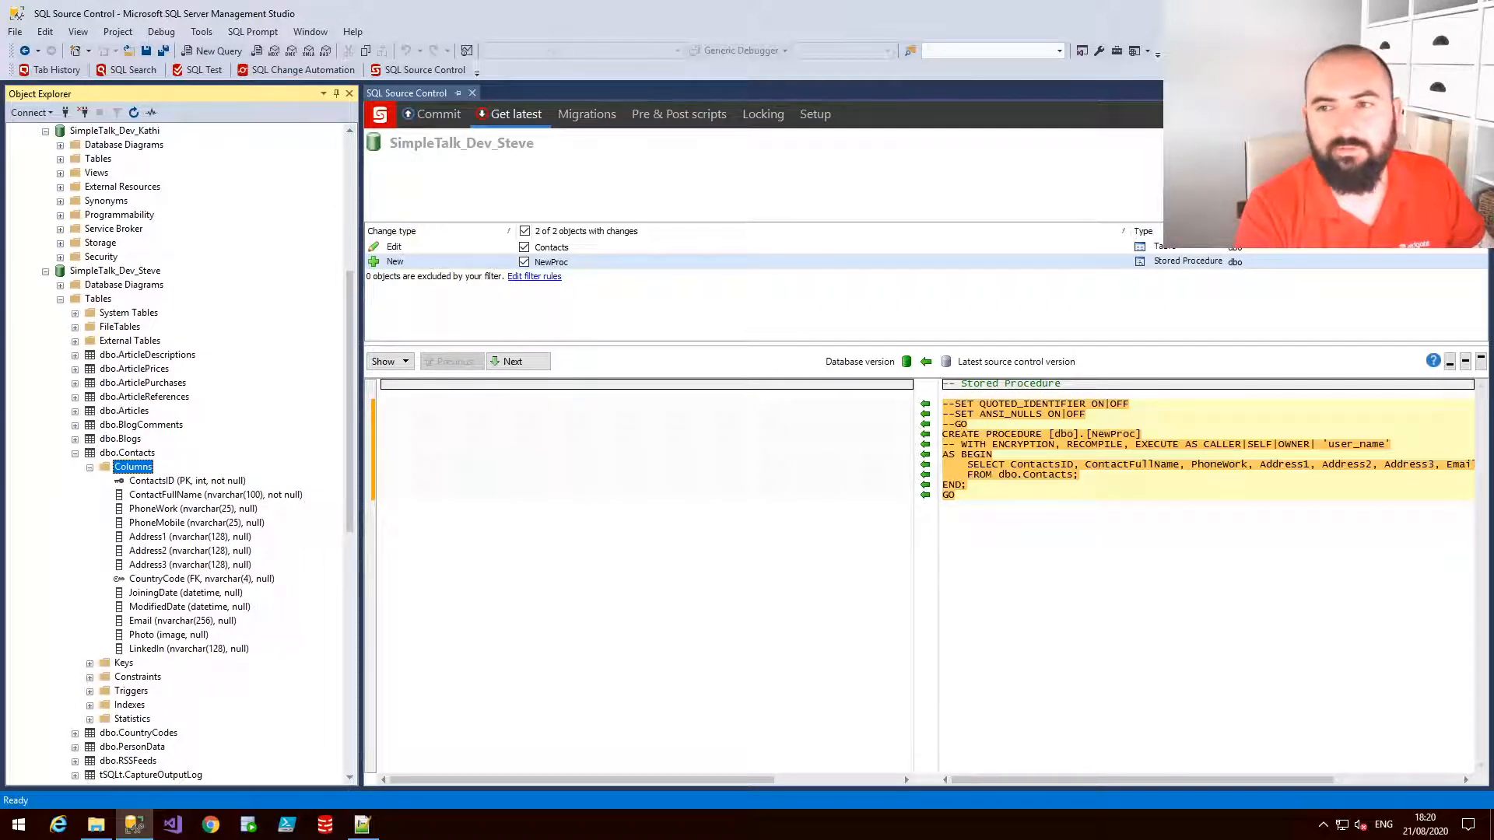
Get the latest changes into SimpleTalk_Dev_Steve and refresh the Contacts columns to select the Twitter column
{"action": "left_click", "coordinate": [1441, 204]}
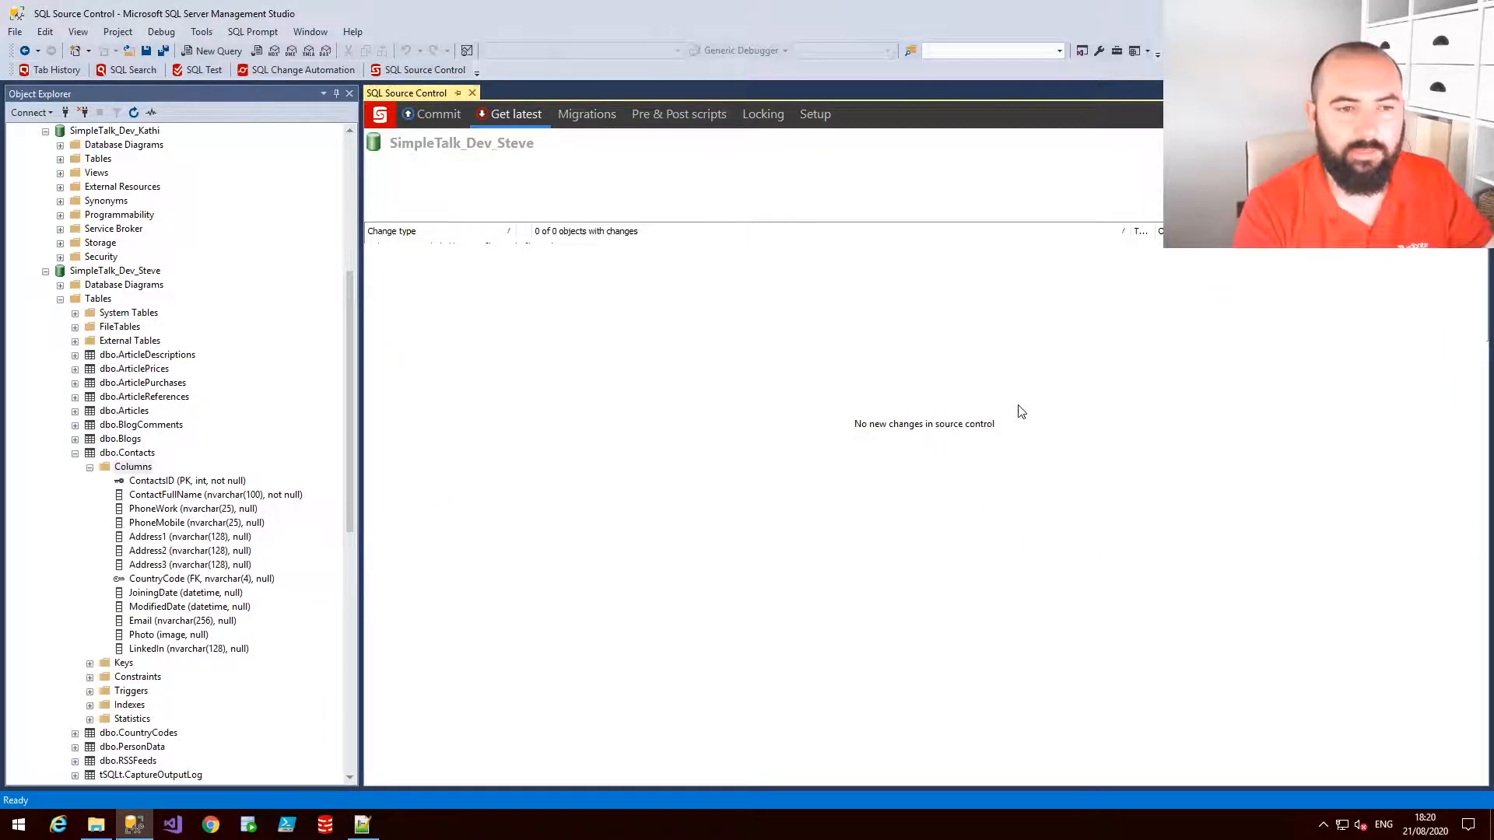
{"action": "right_click", "coordinate": [143, 471]}
{"action": "left_click", "coordinate": [208, 640]}
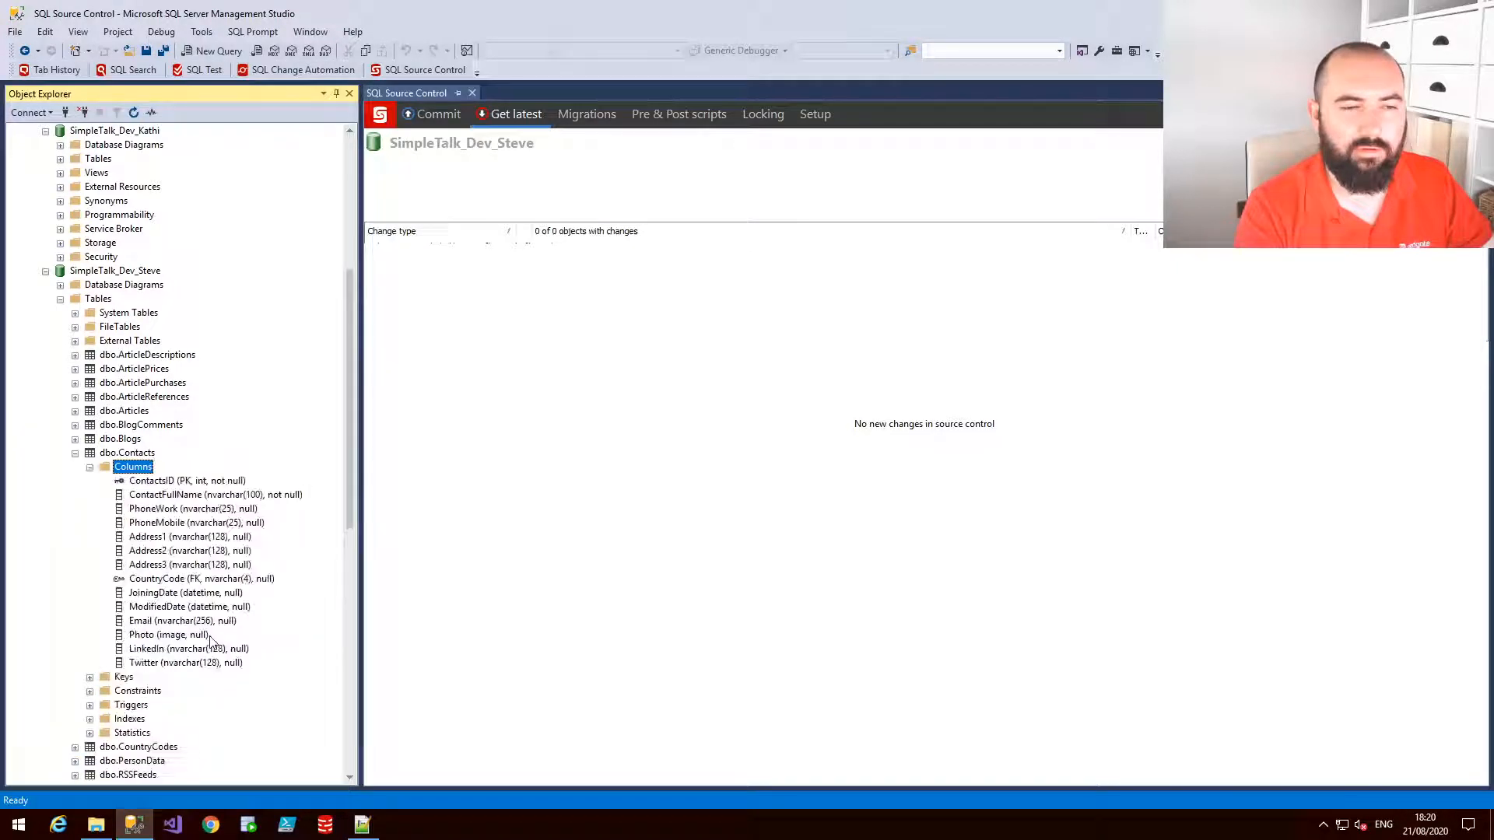
{"action": "left_click", "coordinate": [178, 663]}
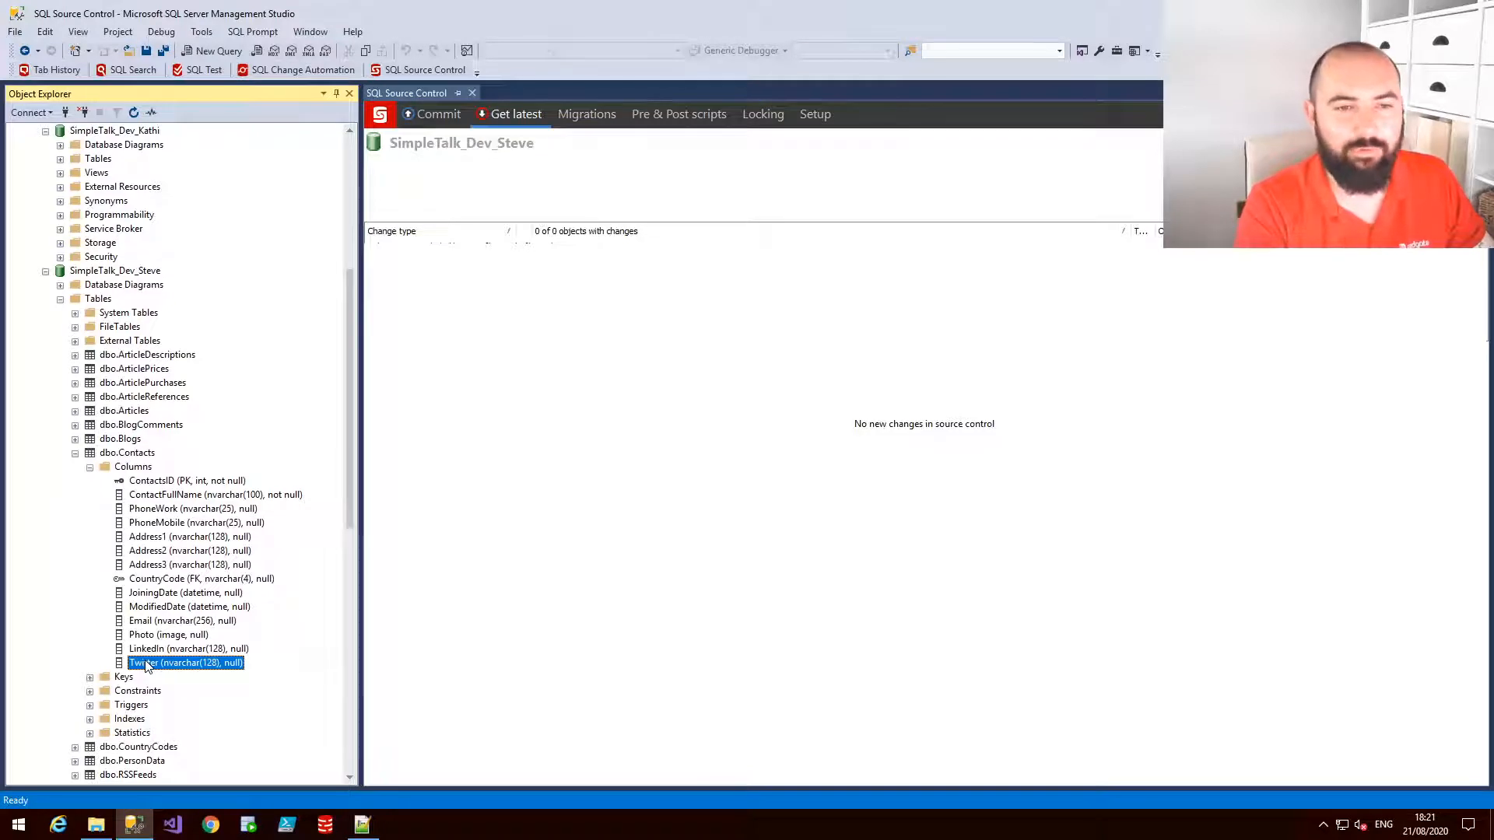
Inspect the SimpleTalk_Dev_Chris and SimpleTalk_Dev_Kathi databases and the Kathi Git working folder path in File Explorer
{"action": "scroll", "coordinate": [119, 531], "scroll_direction": "up", "scroll_amount": 5}
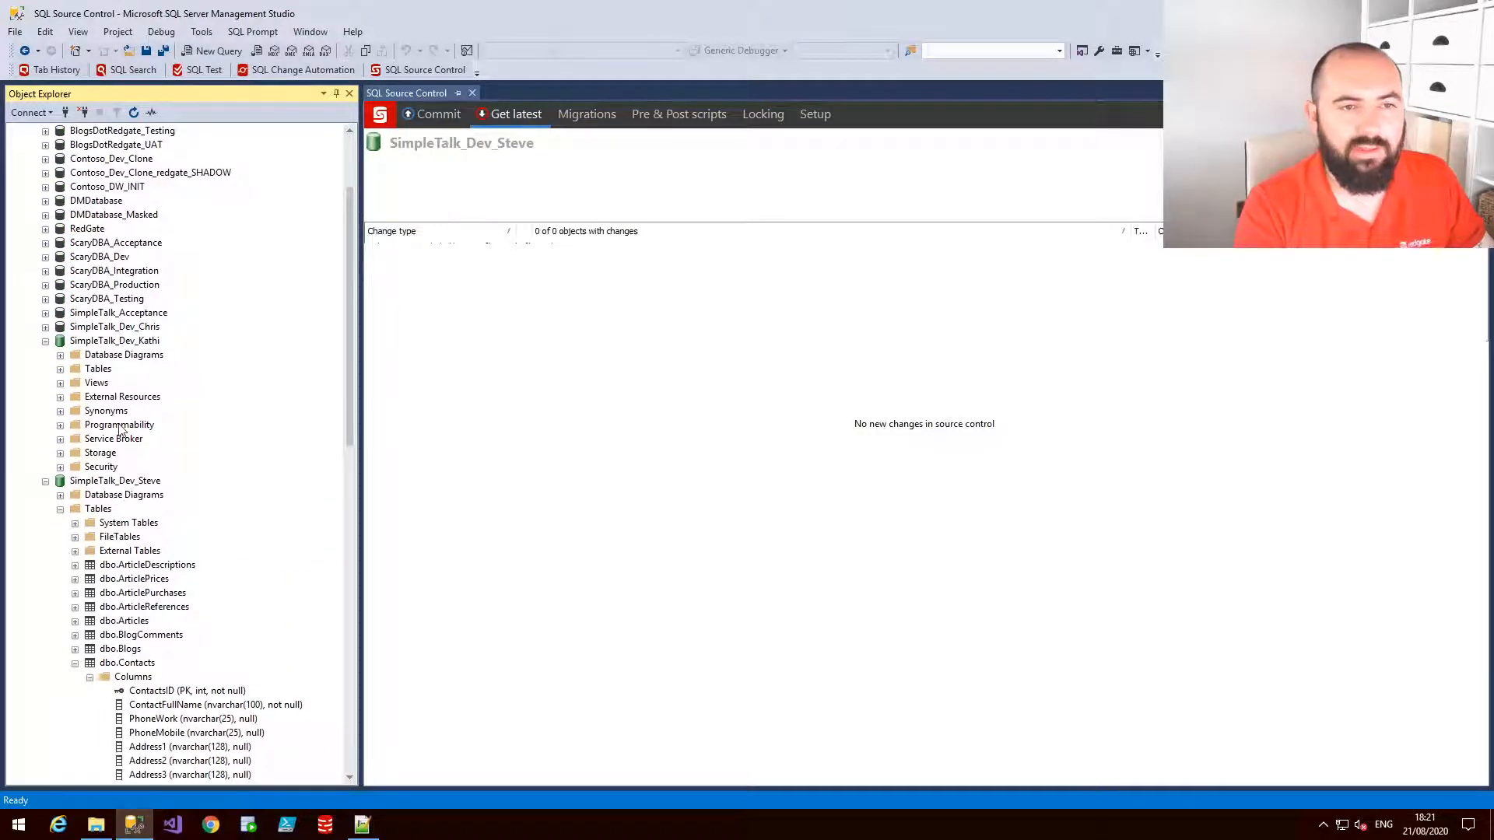
{"action": "left_click", "coordinate": [88, 328]}
{"action": "left_click", "coordinate": [45, 328]}
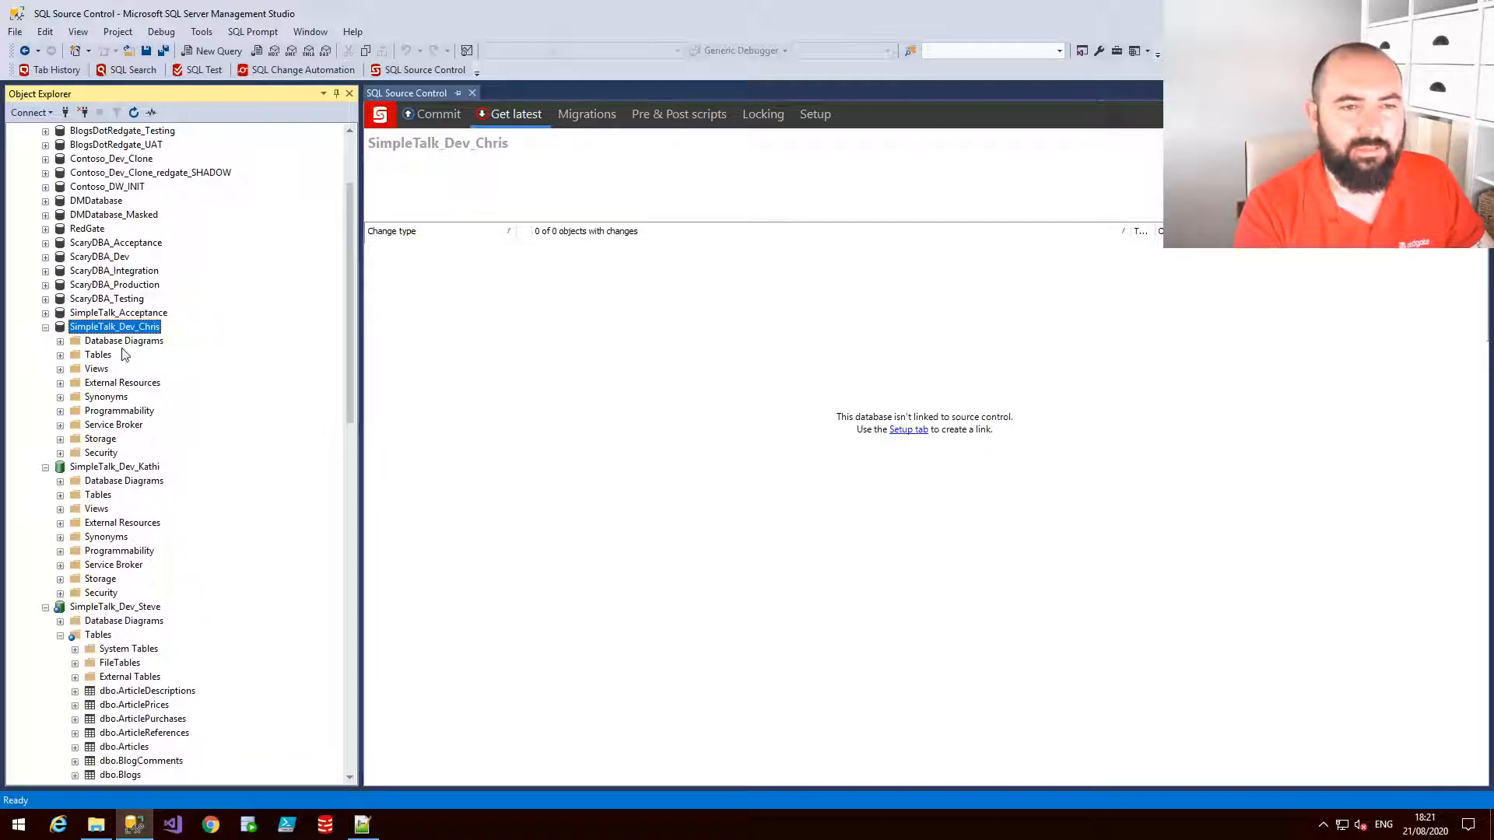
{"action": "left_click", "coordinate": [60, 356]}
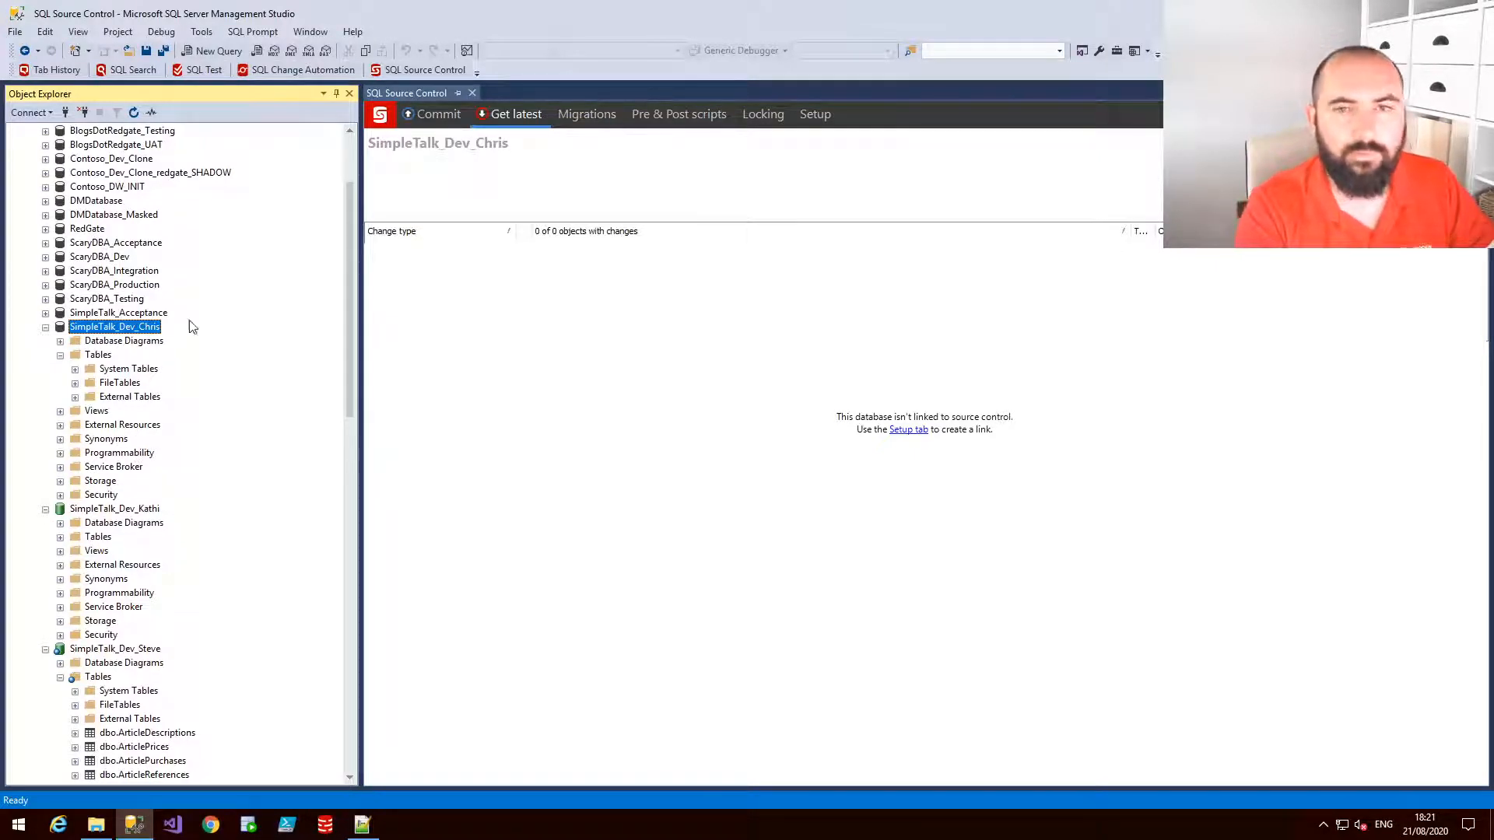
{"action": "left_click", "coordinate": [134, 512]}
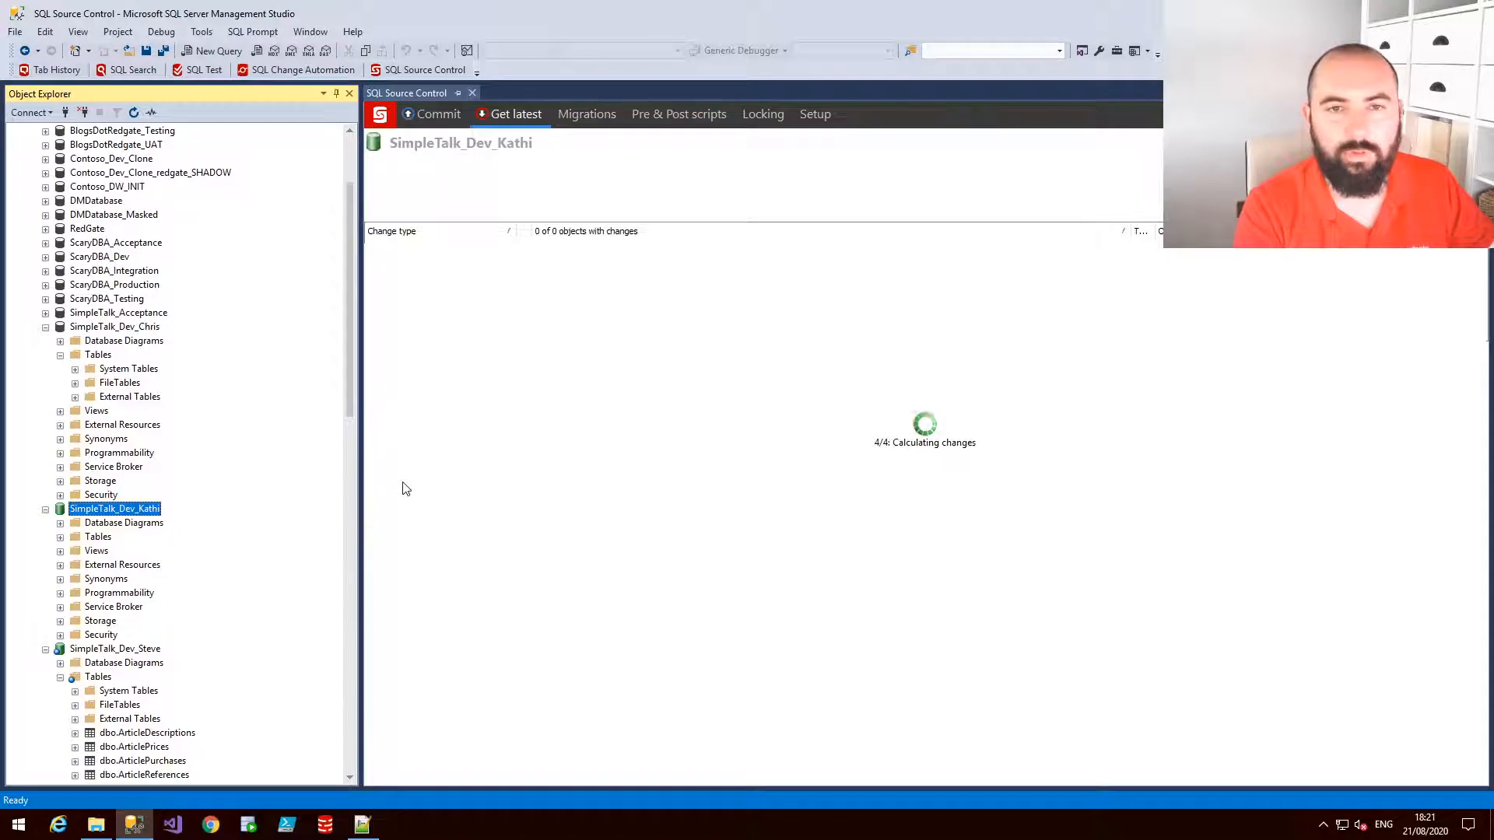
{"action": "left_click", "coordinate": [95, 825]}
{"action": "left_click", "coordinate": [844, 179]}
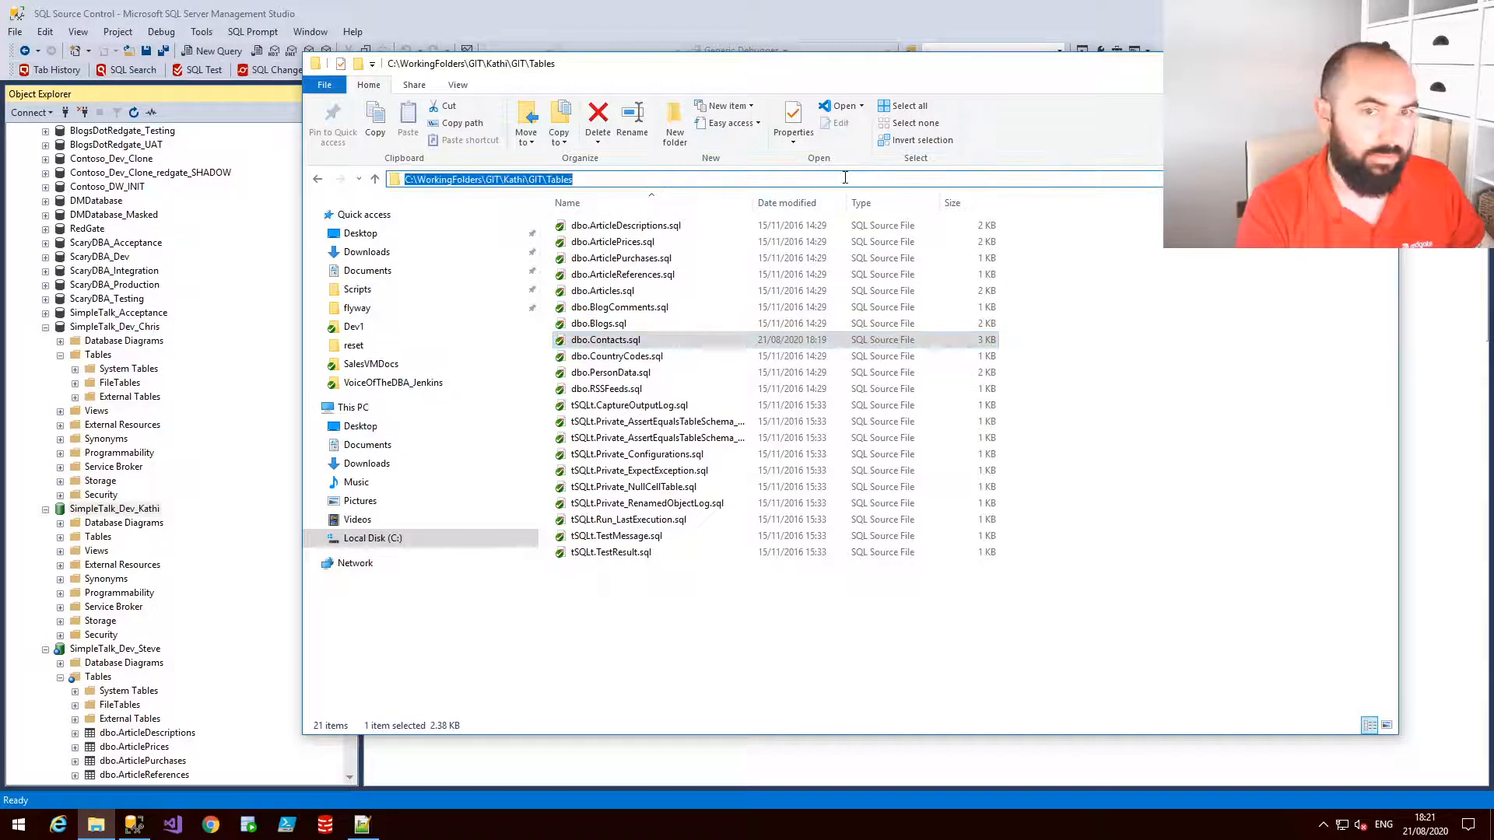
{"action": "left_click", "coordinate": [1309, 64]}
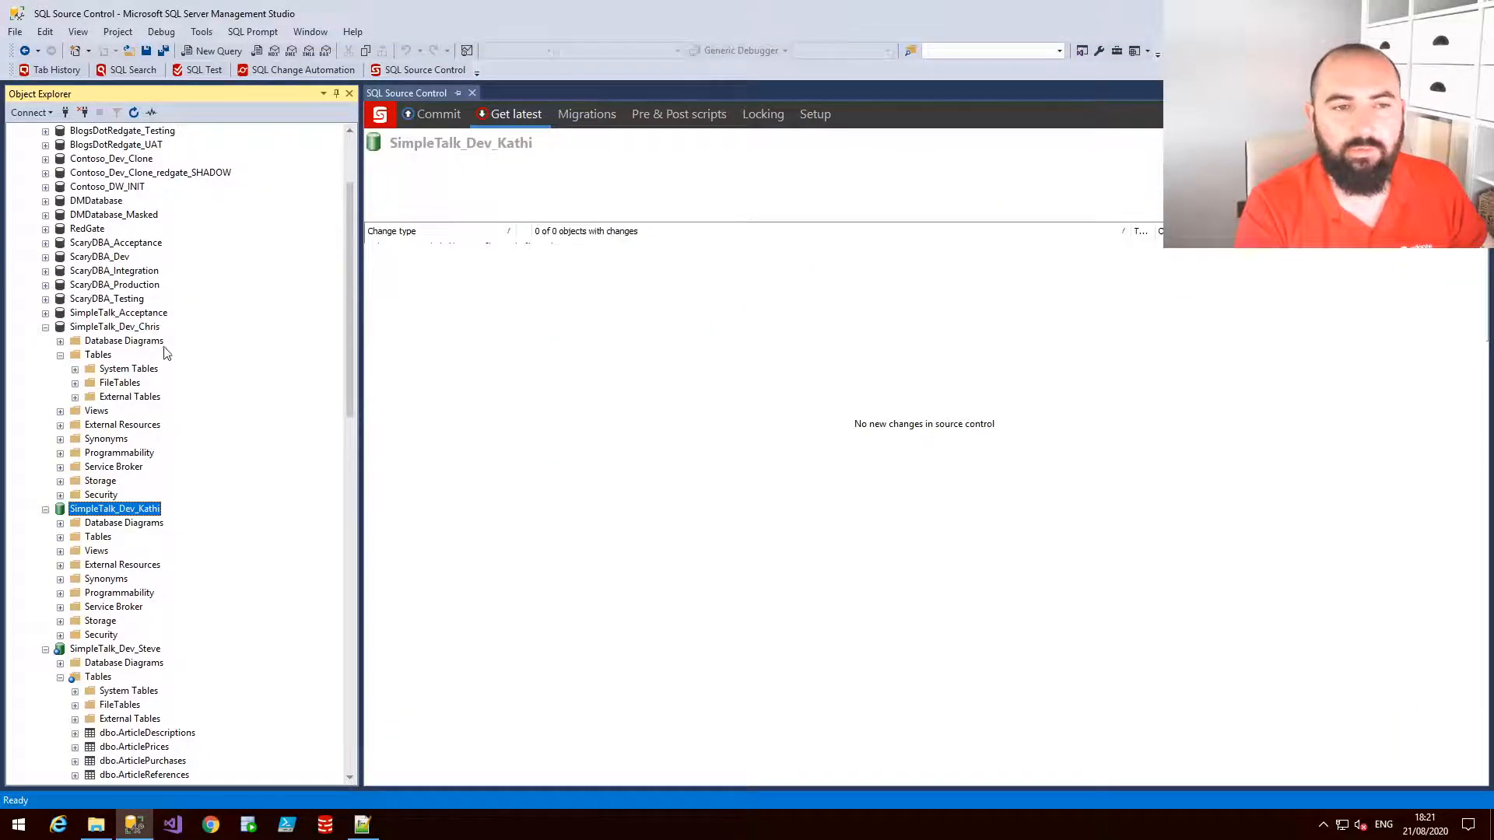
Link SimpleTalk_Dev_Chris to the Git repository folder C:\WorkingFolders\GIT\Kathi\GIT\ as a dedicated database
{"action": "left_click", "coordinate": [137, 328]}
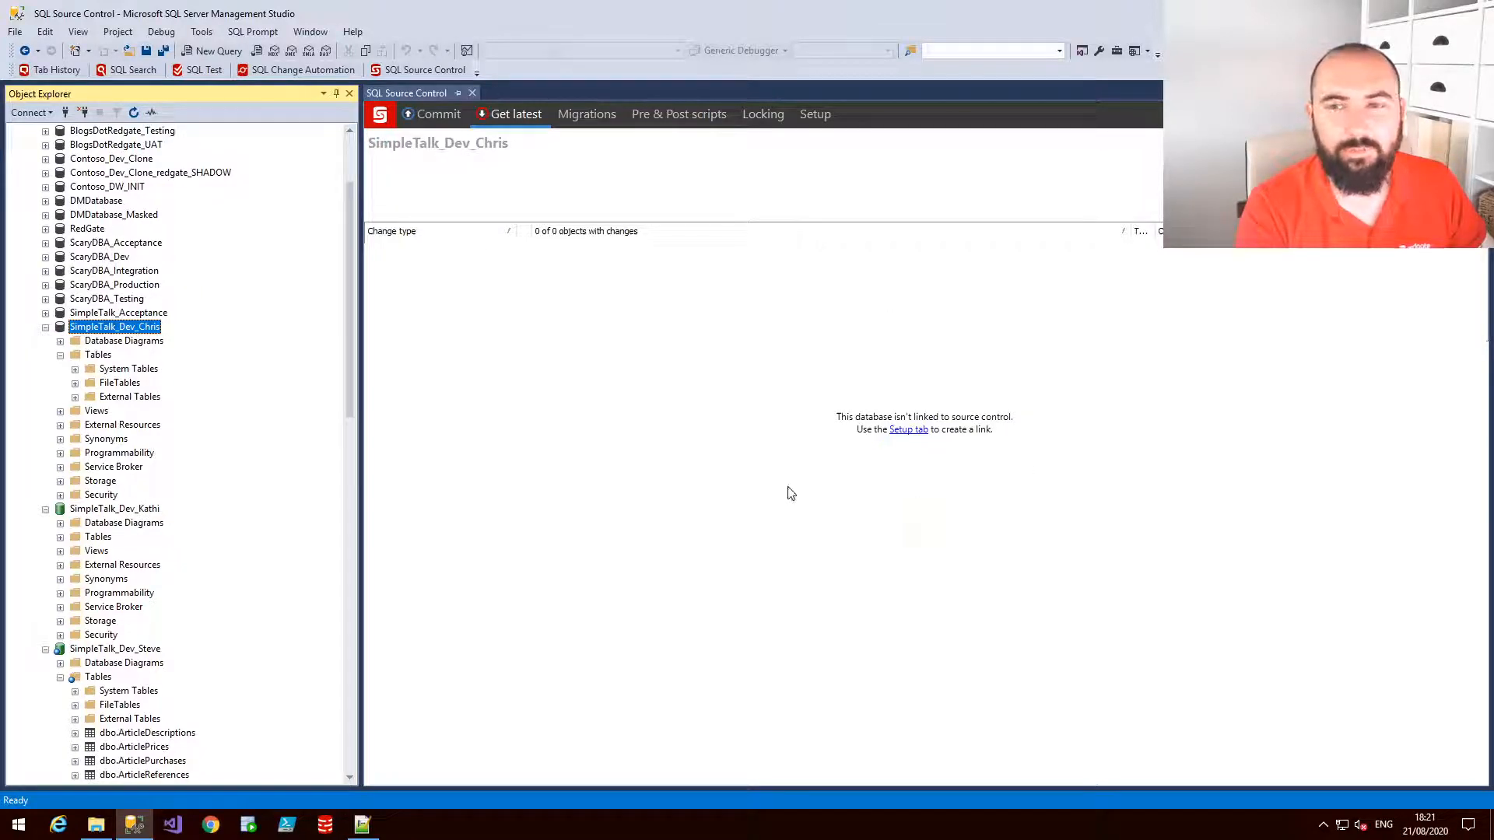
{"action": "left_click", "coordinate": [826, 122]}
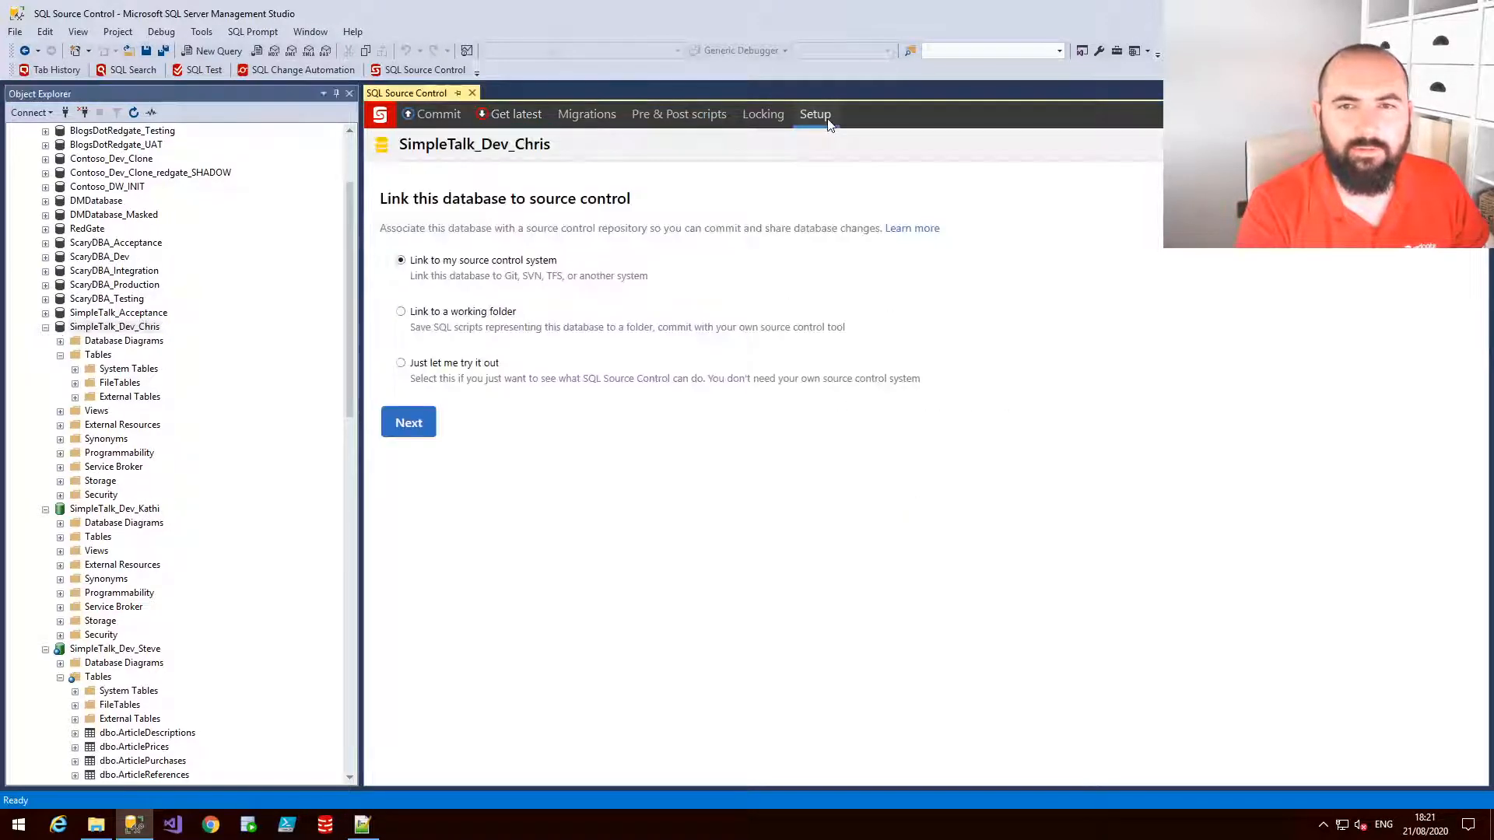
{"action": "left_click", "coordinate": [415, 438]}
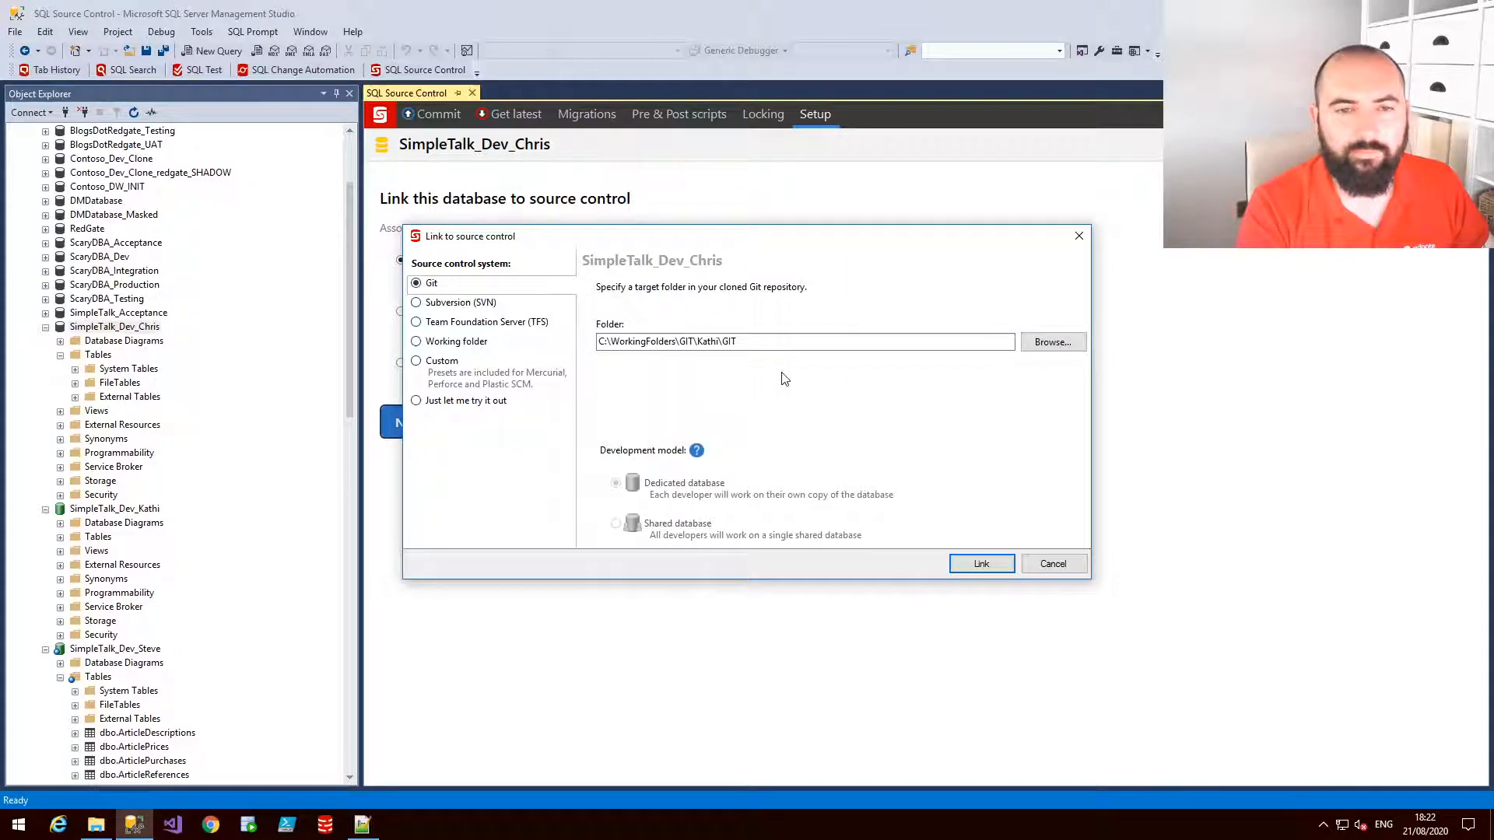
{"action": "left_click", "coordinate": [991, 569]}
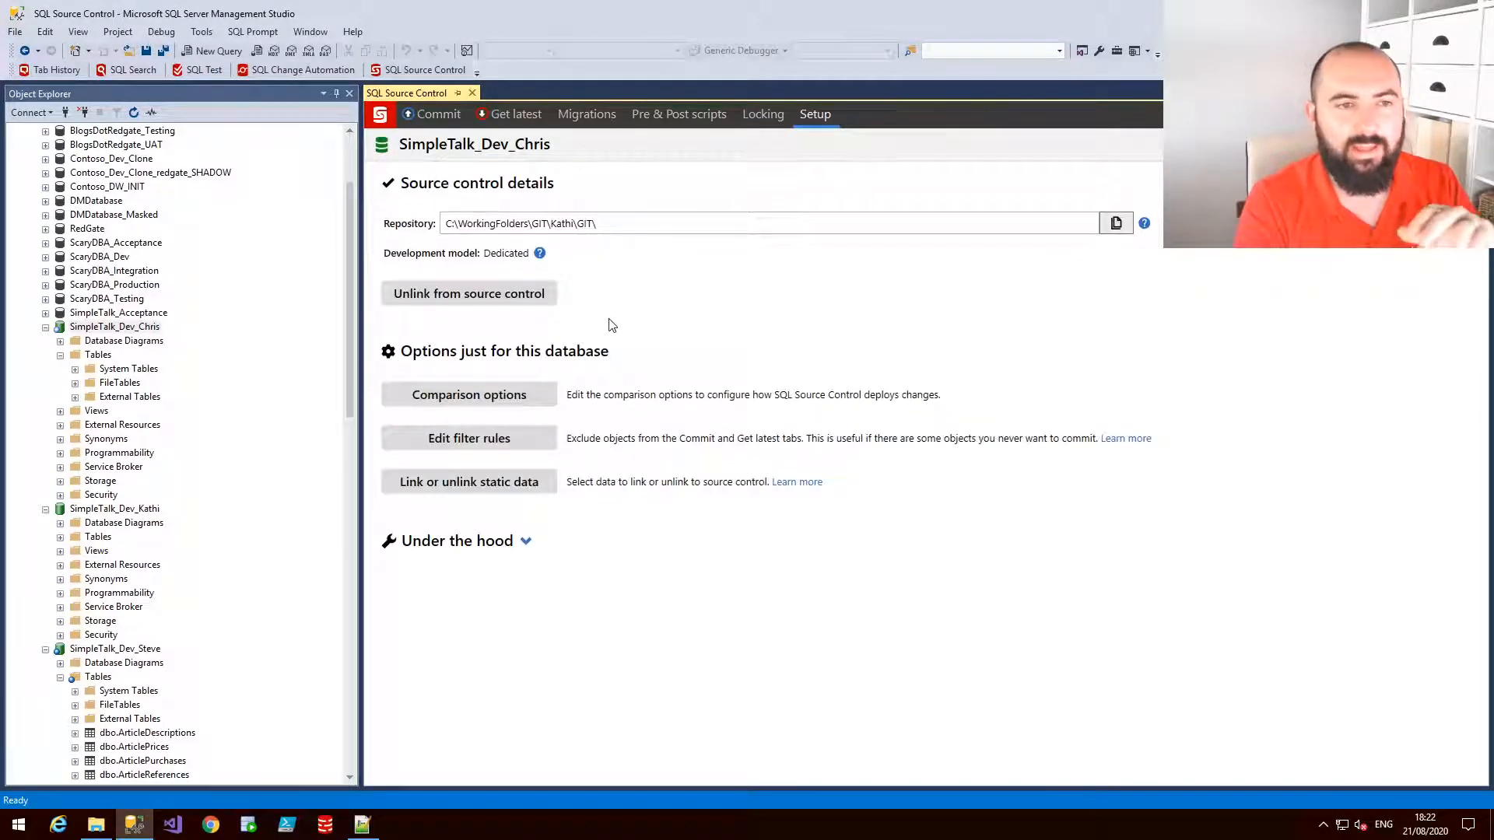
Get latest on SimpleTalk_Dev_Chris, pulling all new objects from source control into the database
{"action": "left_click", "coordinate": [512, 114]}
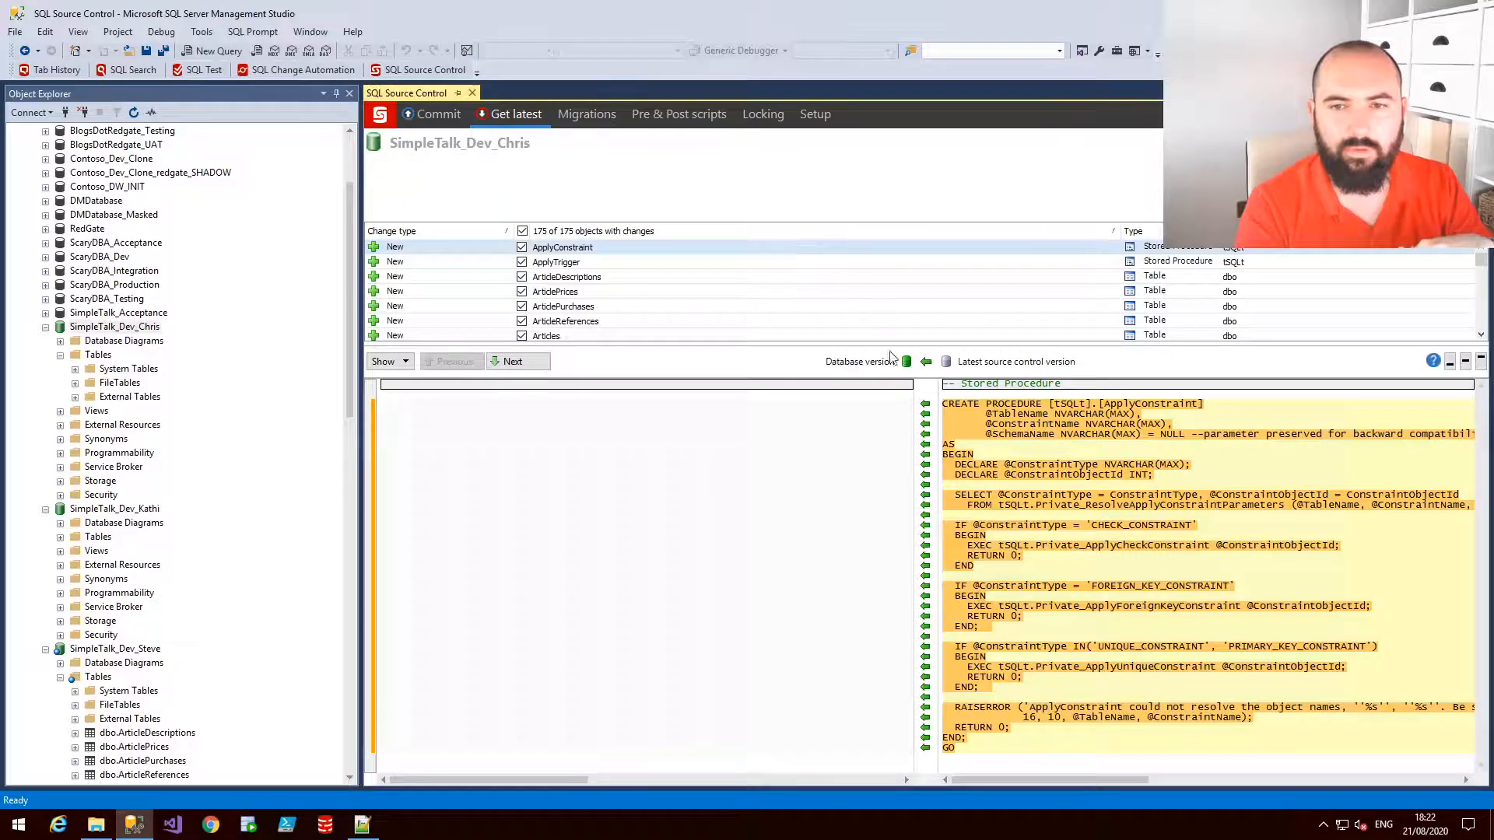
{"action": "left_click_drag", "start_coordinate": [891, 350], "coordinate": [893, 611]}
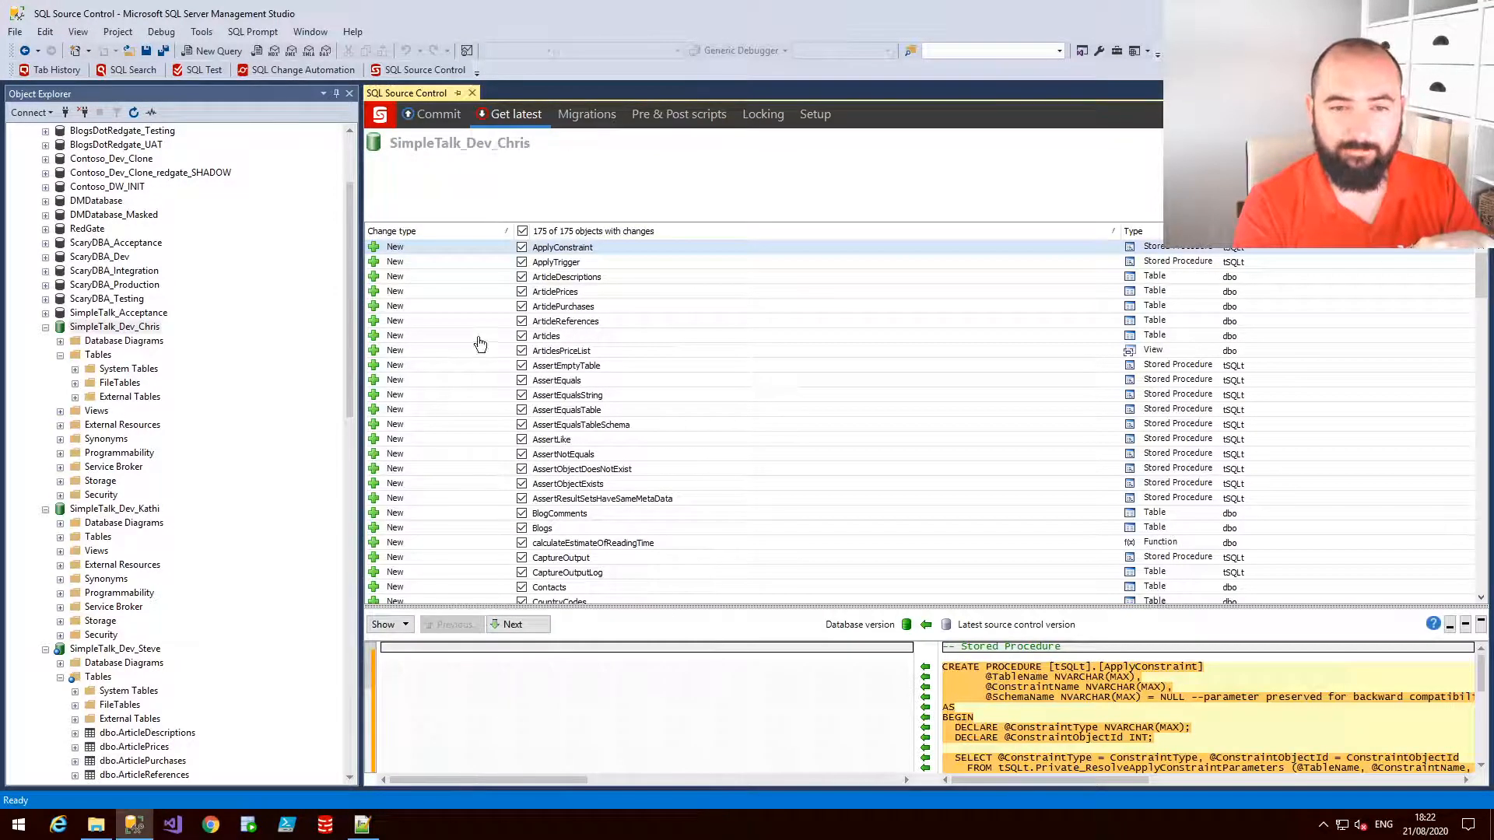
{"action": "scroll", "coordinate": [614, 553], "scroll_direction": "down", "scroll_amount": 1}
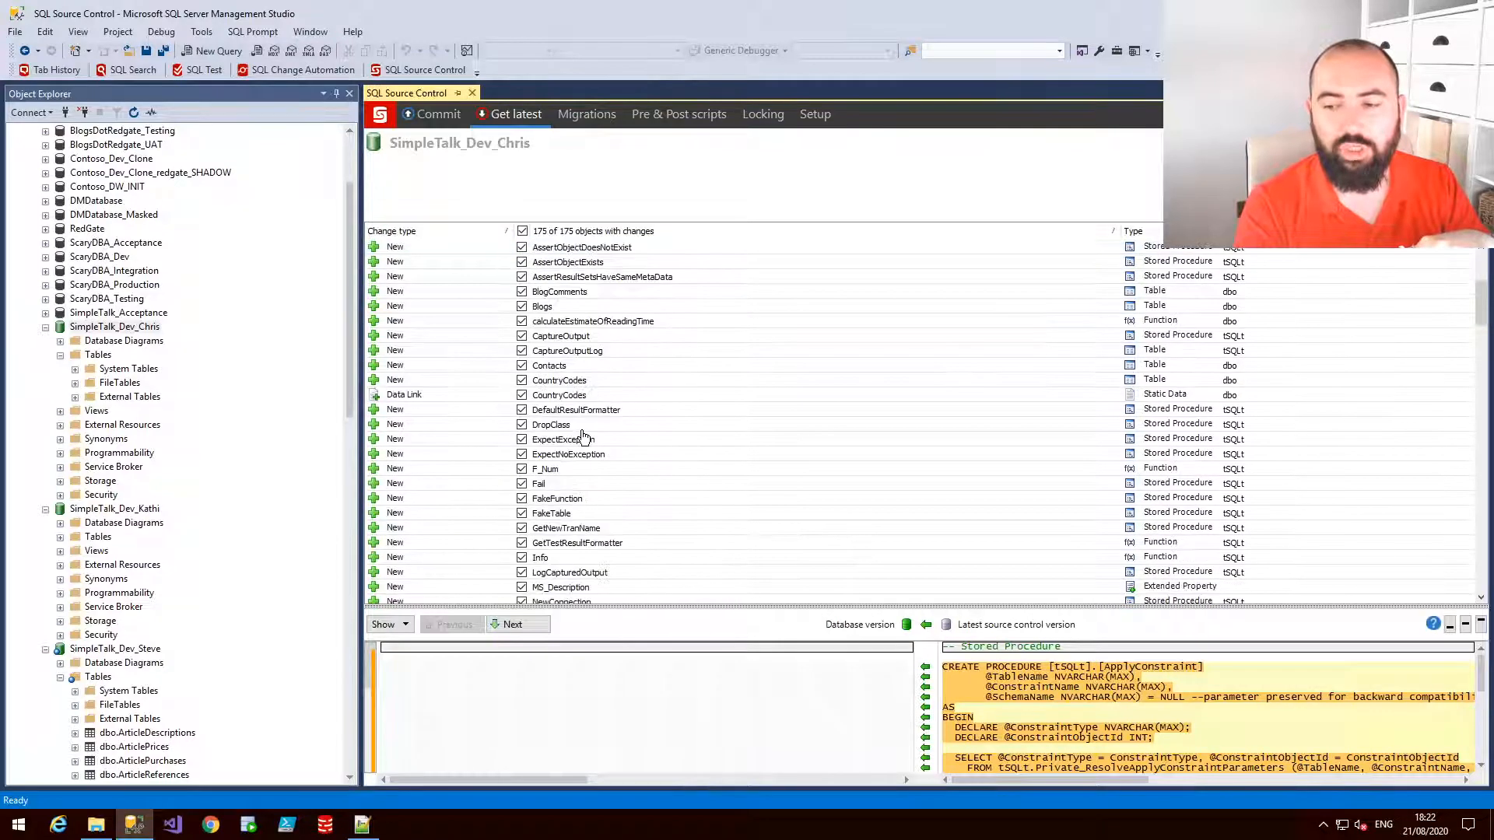
{"action": "scroll", "coordinate": [584, 436], "scroll_direction": "up", "scroll_amount": 1}
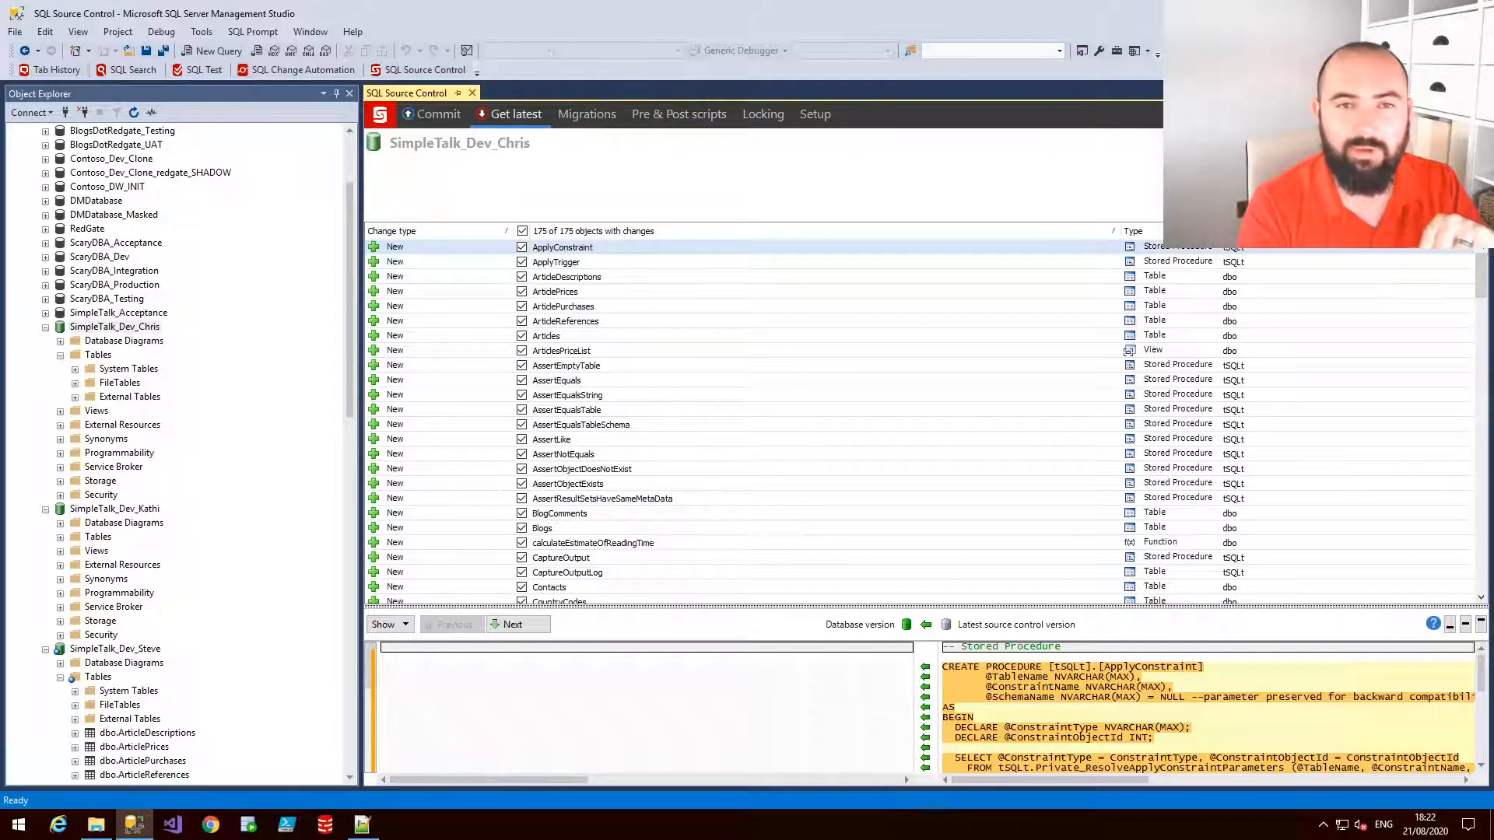
{"action": "left_click", "coordinate": [1438, 203]}
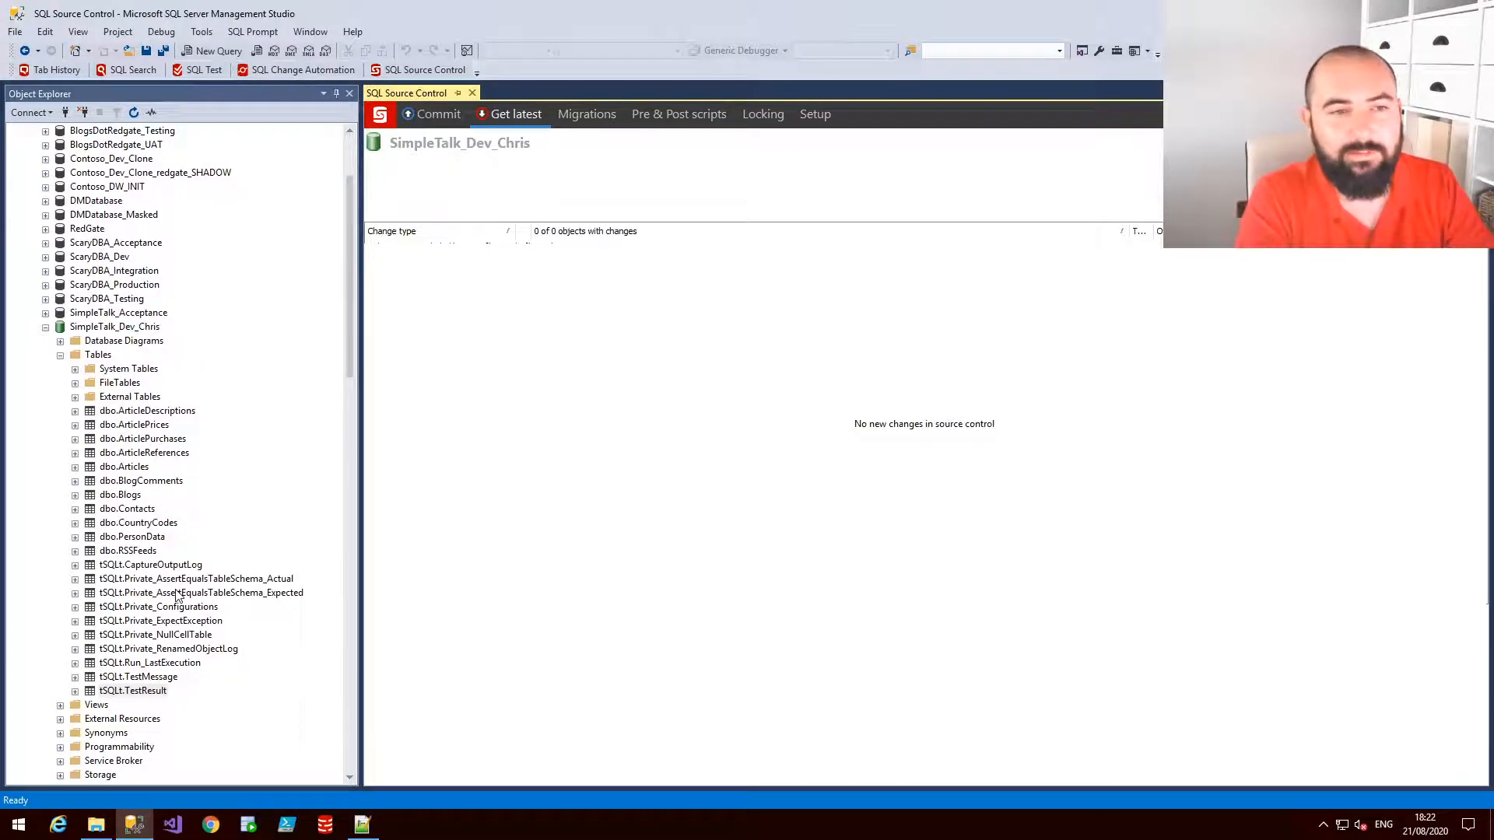
Open SimpleTalk_Dev_Chris's source control history and review the NewProc and Contacts changes in the "check these in" revision
{"action": "right_click", "coordinate": [116, 330]}
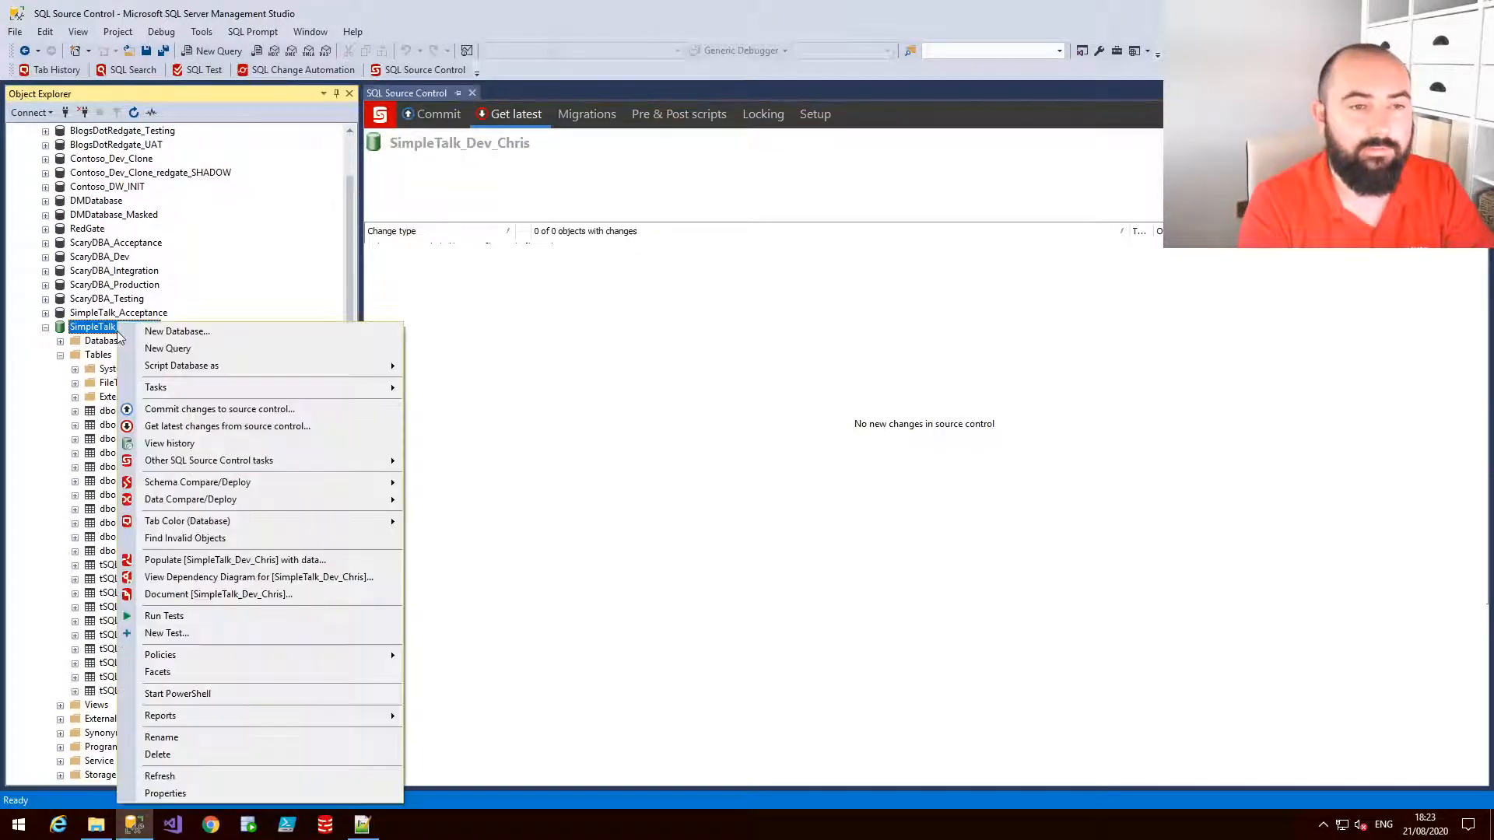
{"action": "left_click", "coordinate": [213, 444]}
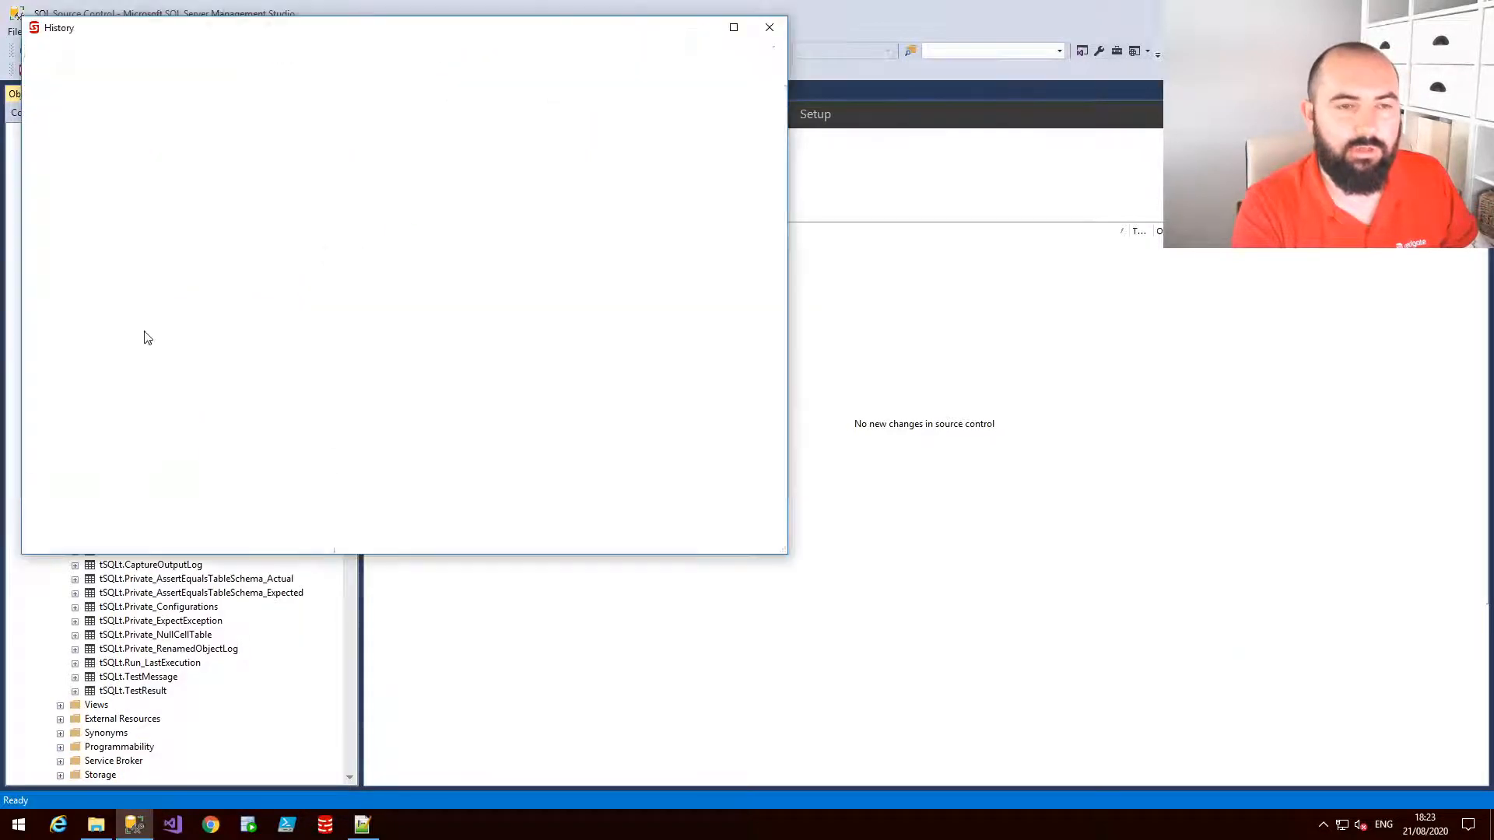
{"action": "left_click_drag", "start_coordinate": [520, 35], "coordinate": [798, 73]}
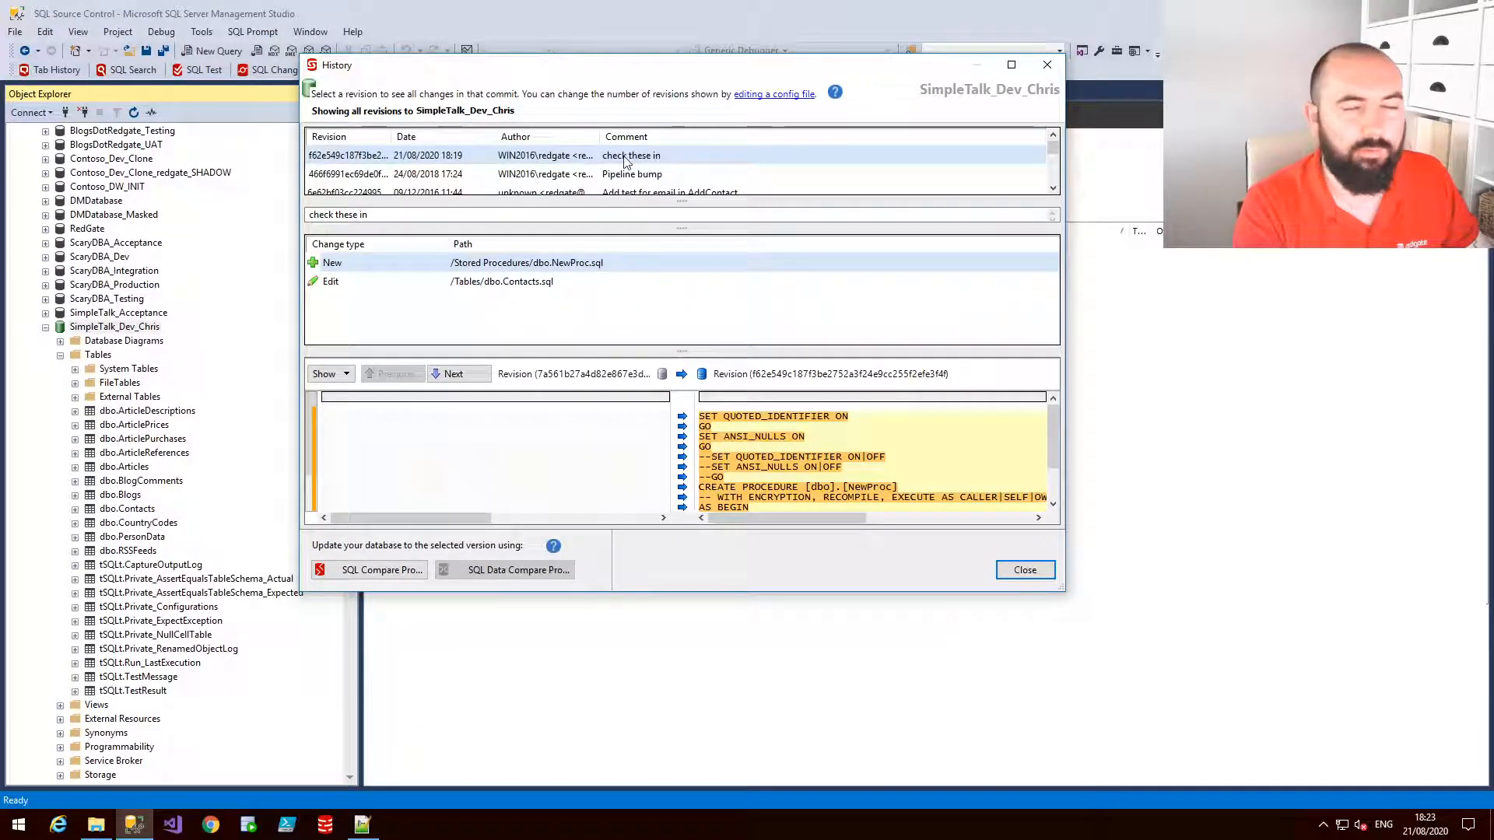
{"action": "left_click", "coordinate": [506, 290]}
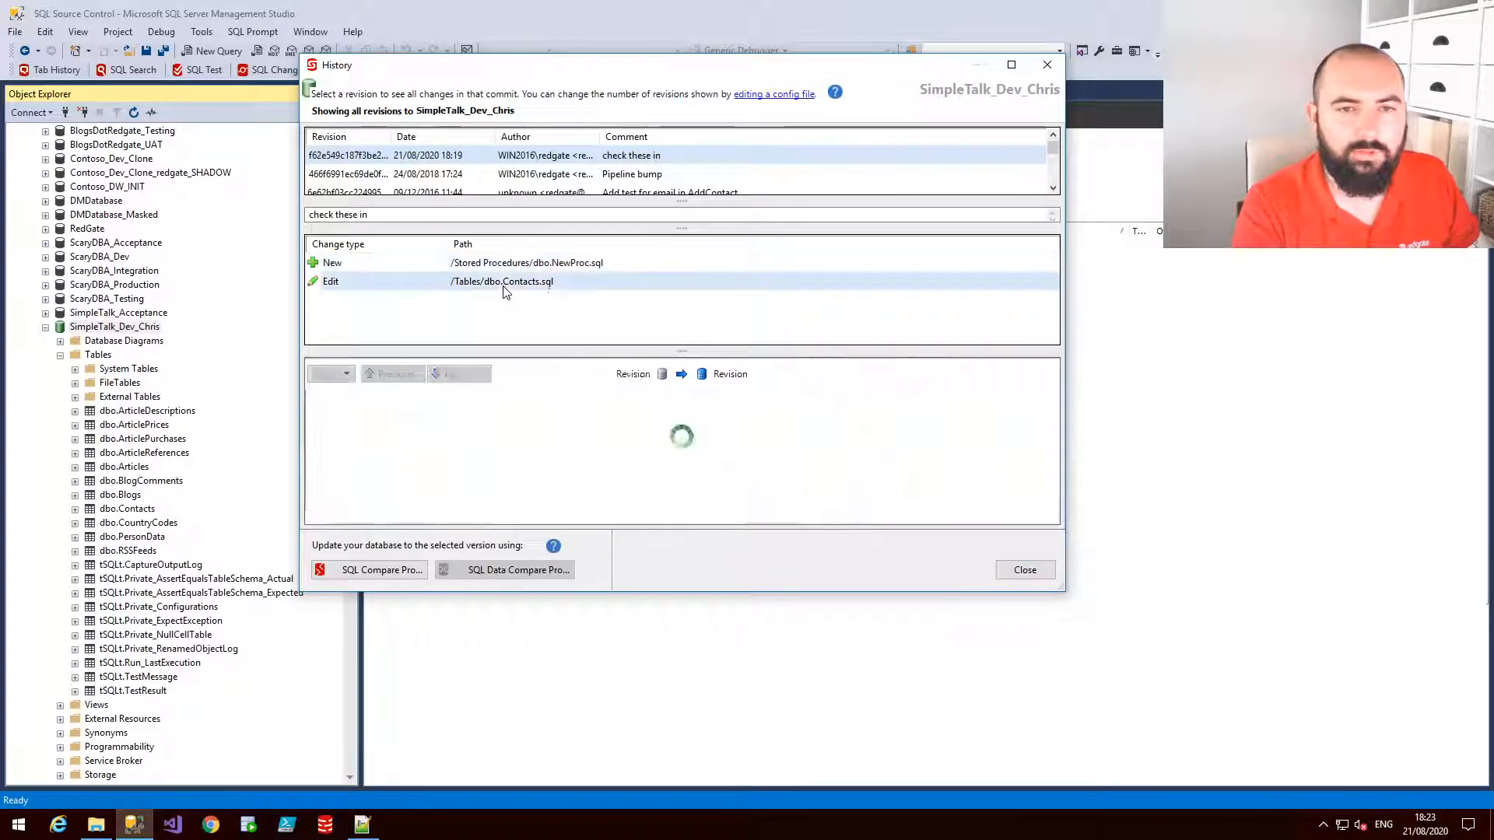
{"action": "left_click", "coordinate": [547, 271]}
{"action": "left_click", "coordinate": [543, 288]}
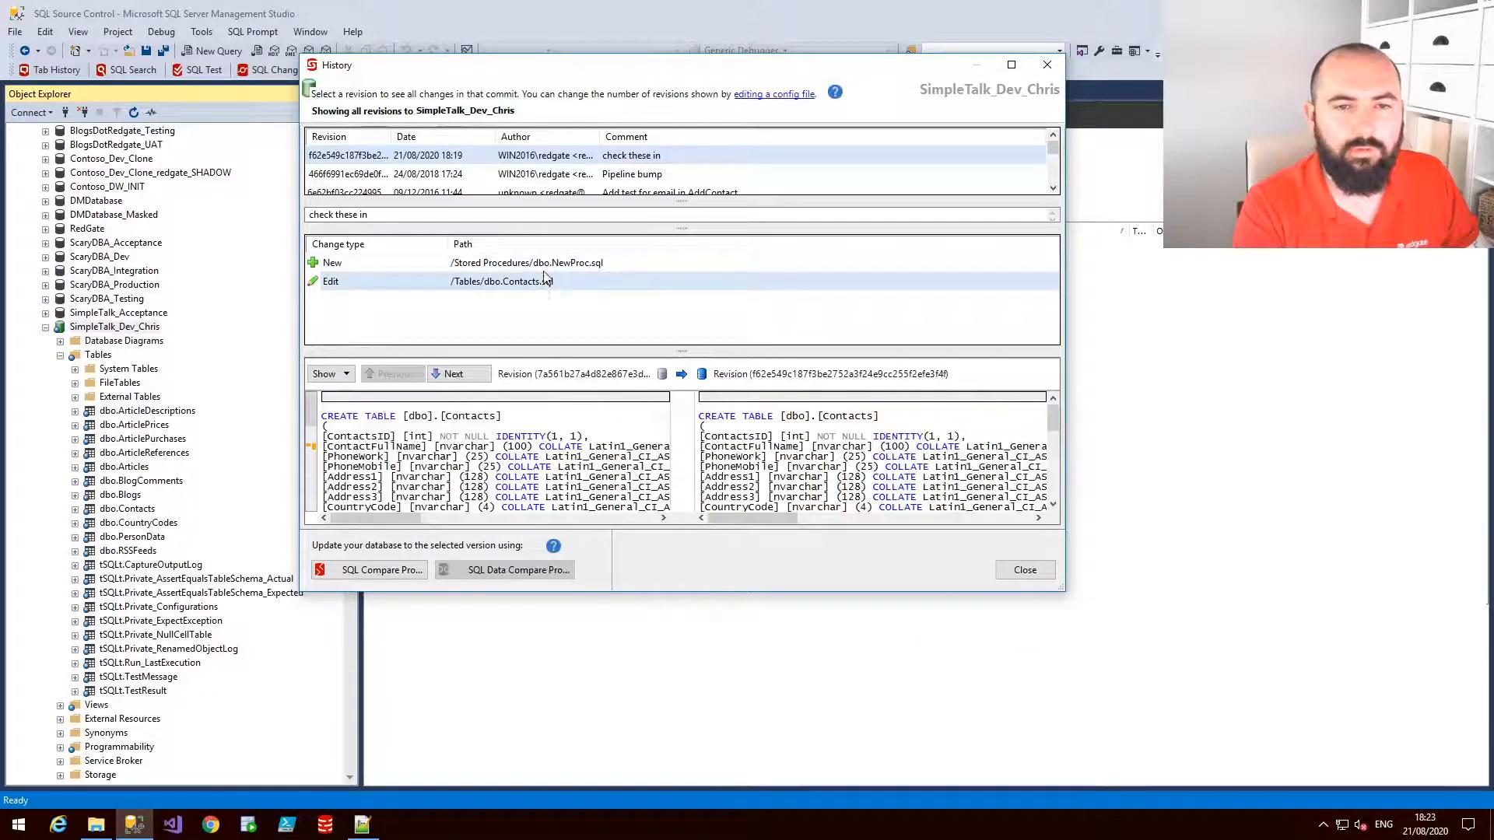
{"action": "left_click", "coordinate": [550, 269]}
{"action": "left_click", "coordinate": [552, 287]}
{"action": "left_click", "coordinate": [552, 267]}
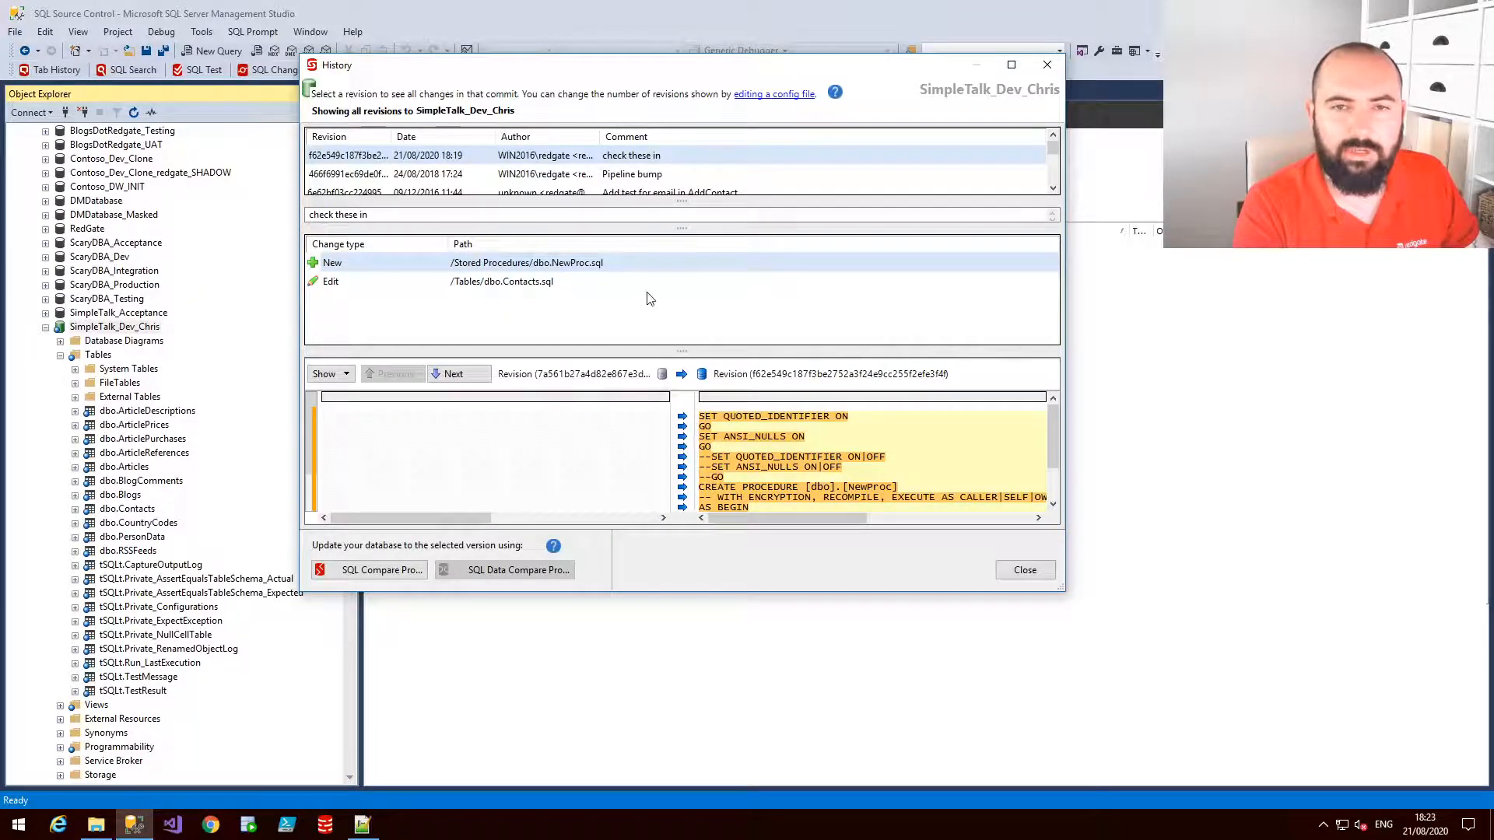
{"action": "left_click", "coordinate": [1049, 66]}
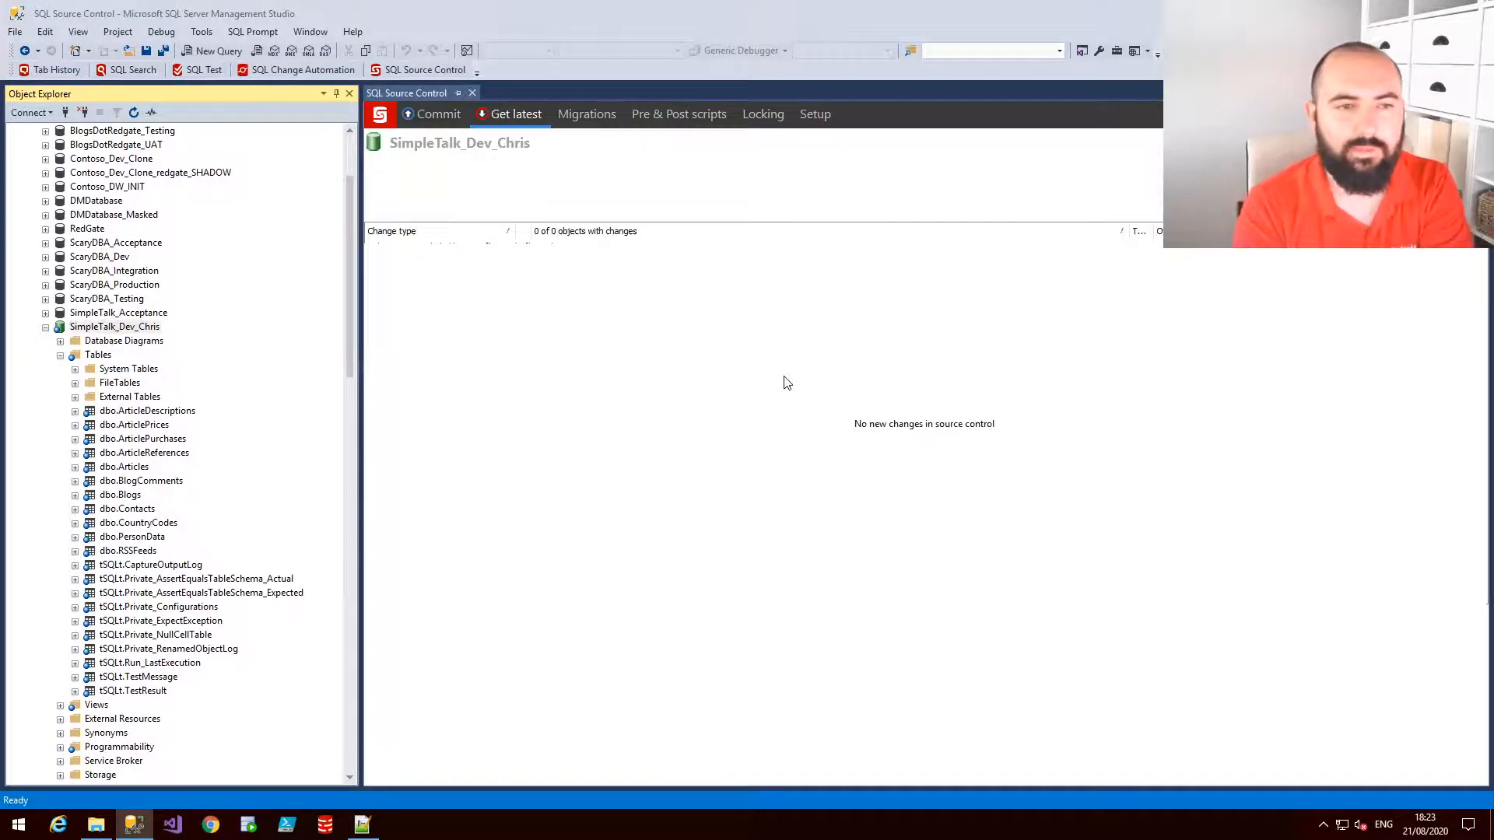
Select the top 1000 rows from the Contacts table in SimpleTalk_Dev_Chris
{"action": "left_click", "coordinate": [46, 330]}
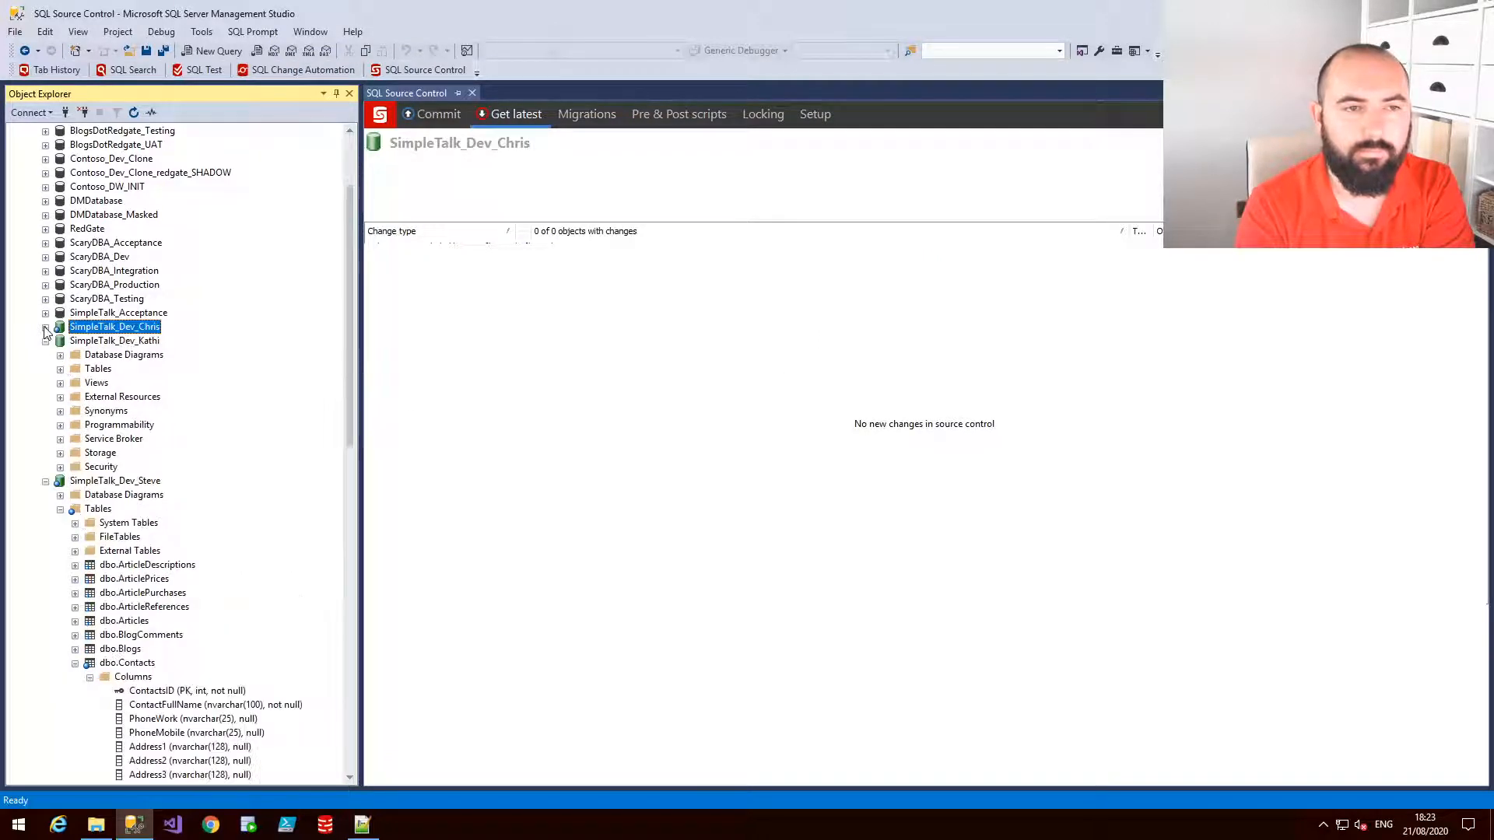
{"action": "left_click", "coordinate": [60, 370]}
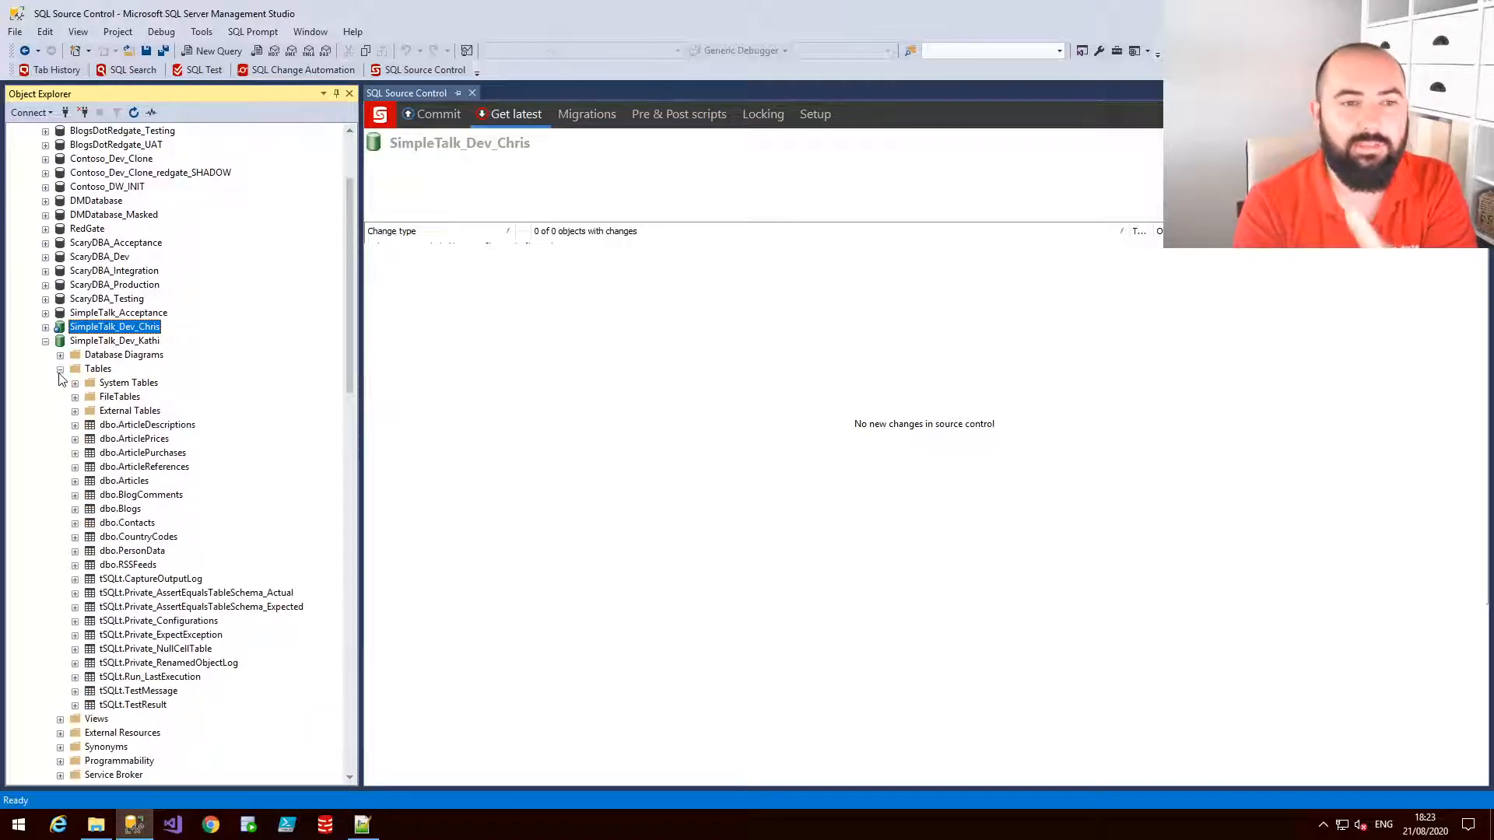
{"action": "left_click", "coordinate": [45, 327]}
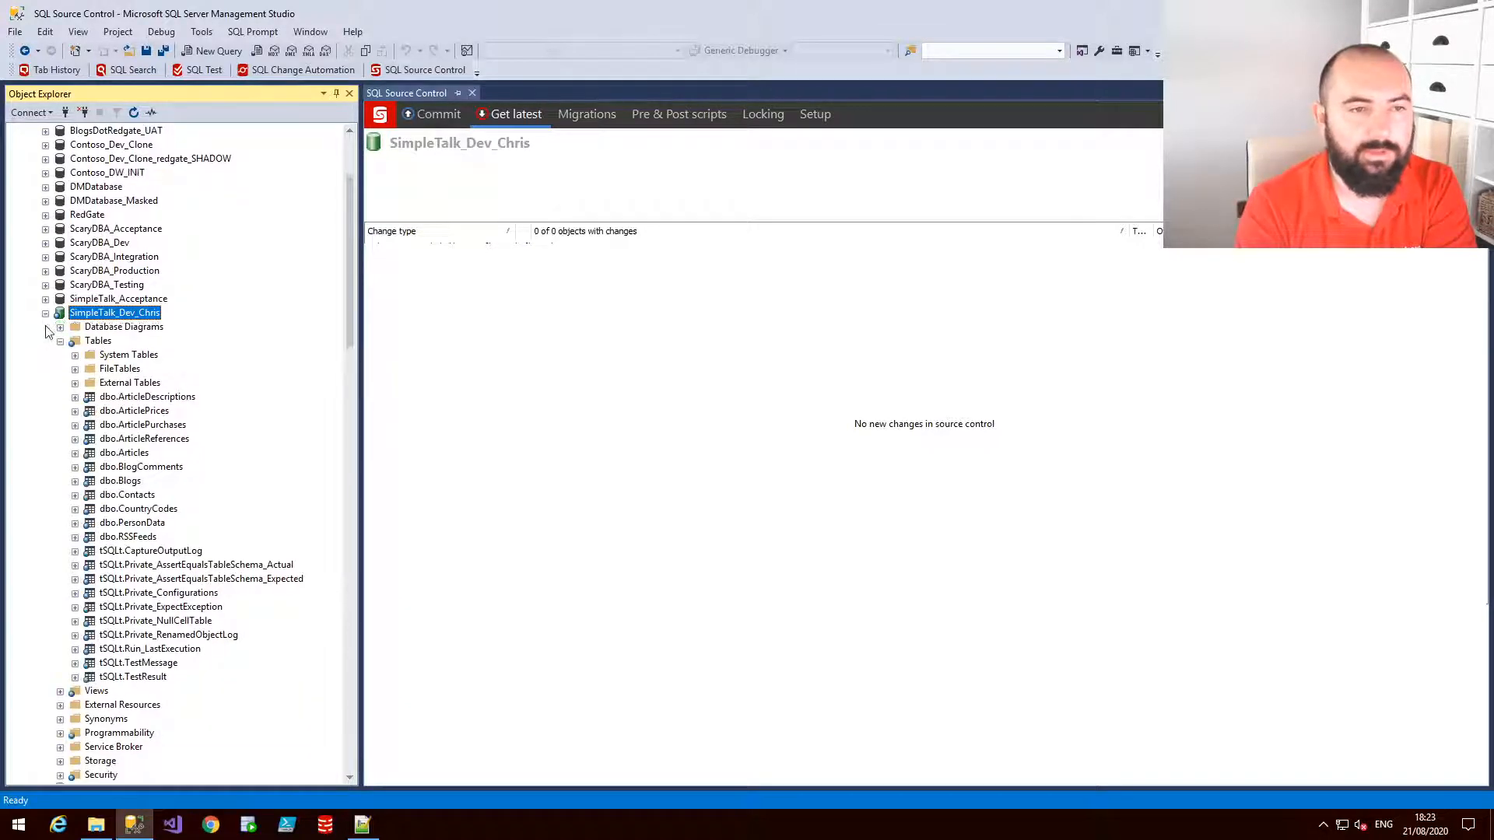
{"action": "right_click", "coordinate": [145, 498]}
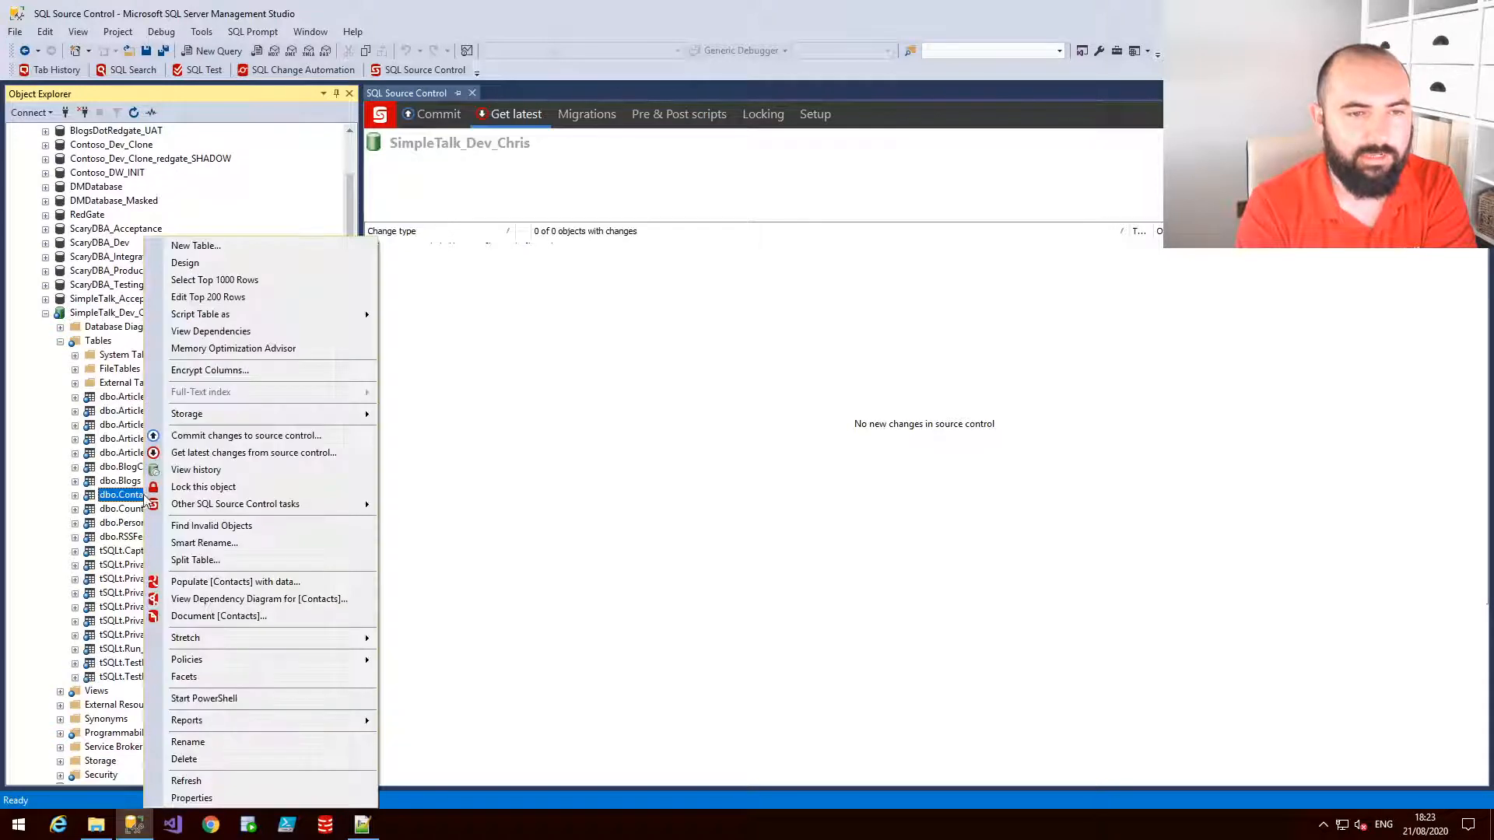
{"action": "left_click", "coordinate": [226, 281]}
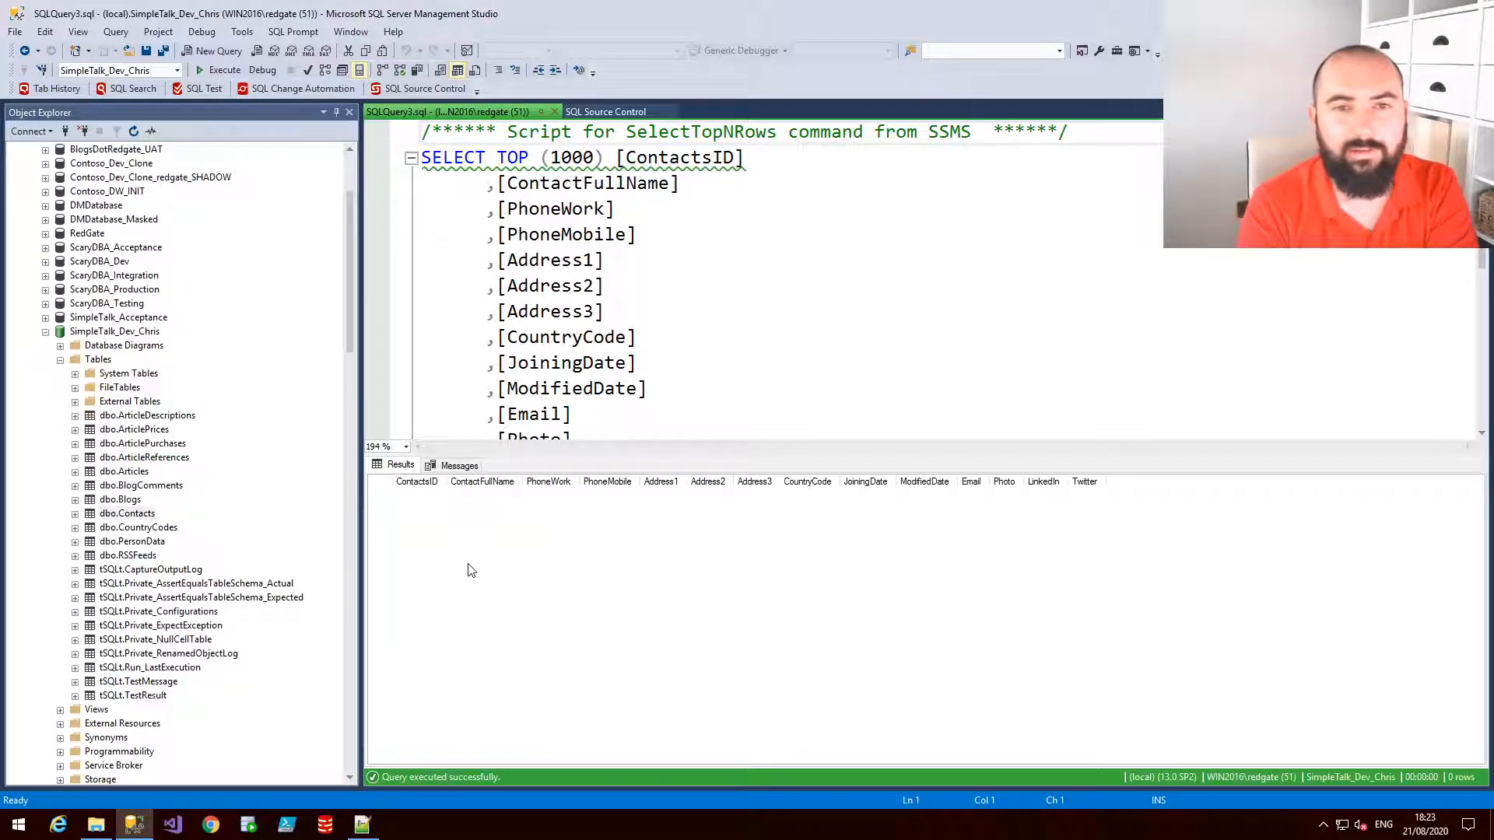
{"action": "left_click", "coordinate": [159, 528]}
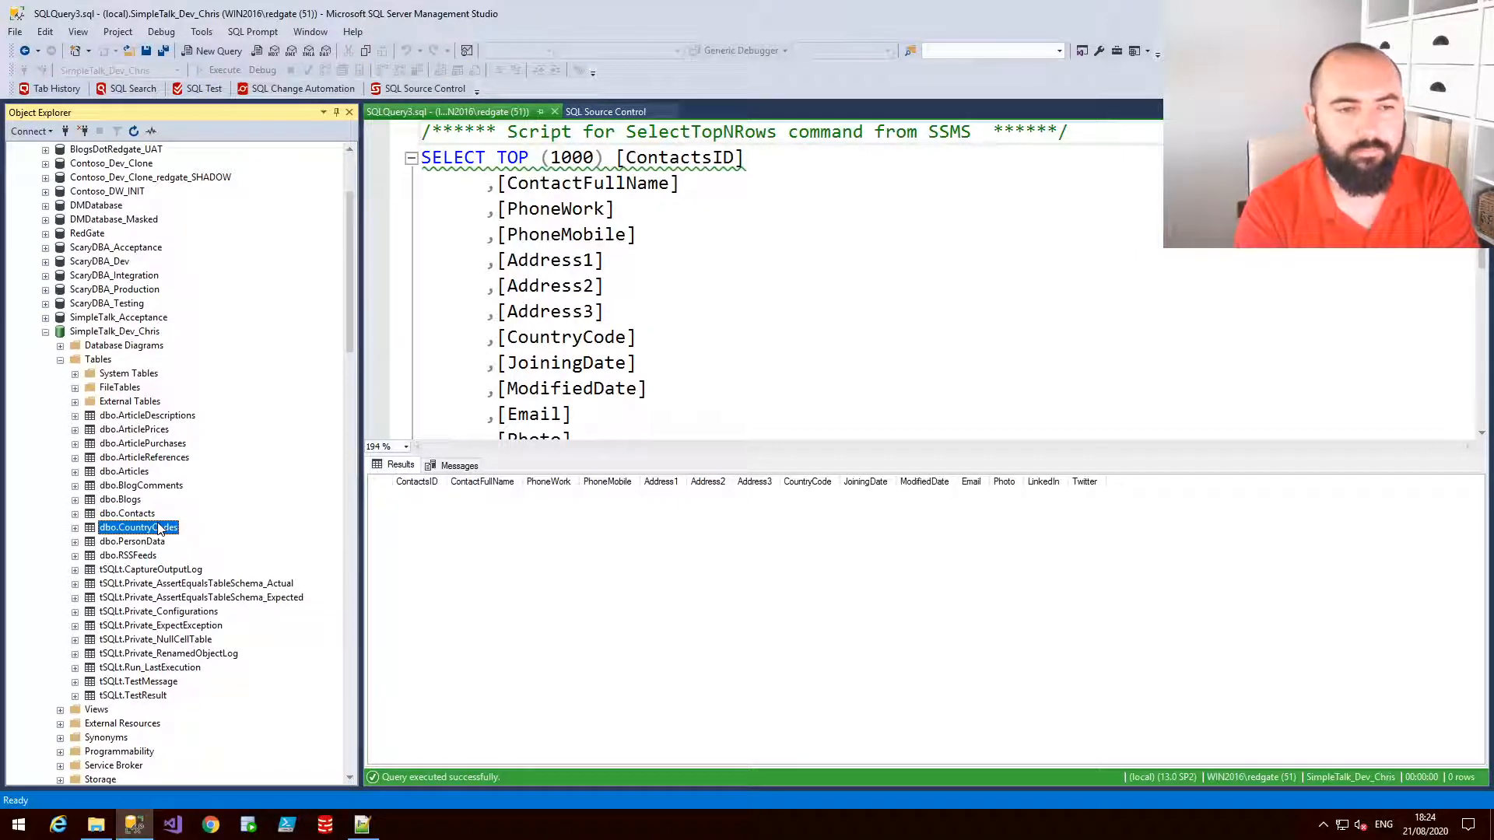
Select the top 1000 rows from the CountryCodes table in SimpleTalk_Dev_Chris and scroll through the results
{"action": "right_click", "coordinate": [159, 528]}
{"action": "left_click", "coordinate": [247, 281]}
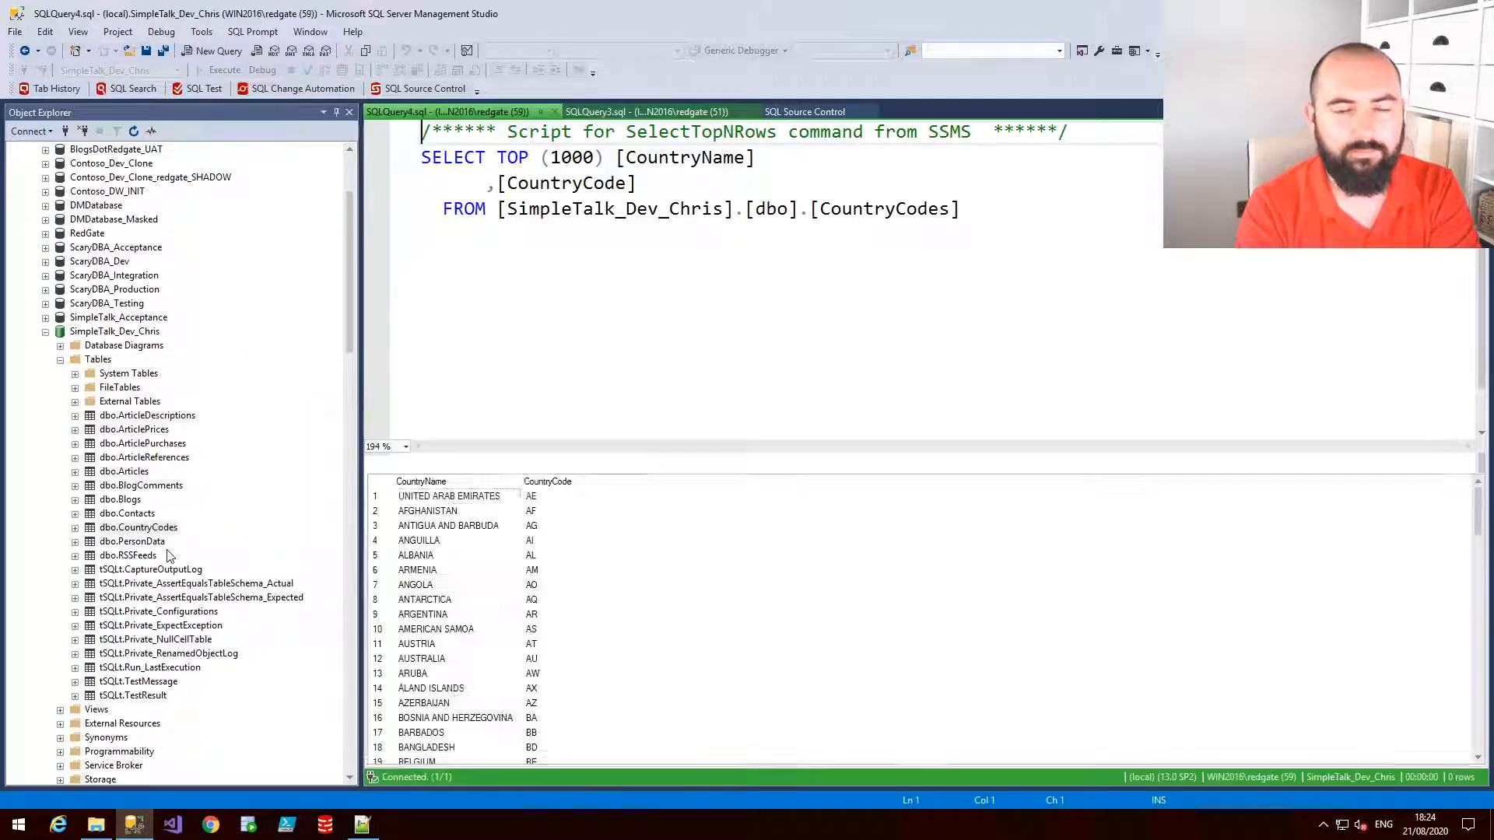
{"action": "scroll", "coordinate": [432, 491], "scroll_direction": "down", "scroll_amount": 4}
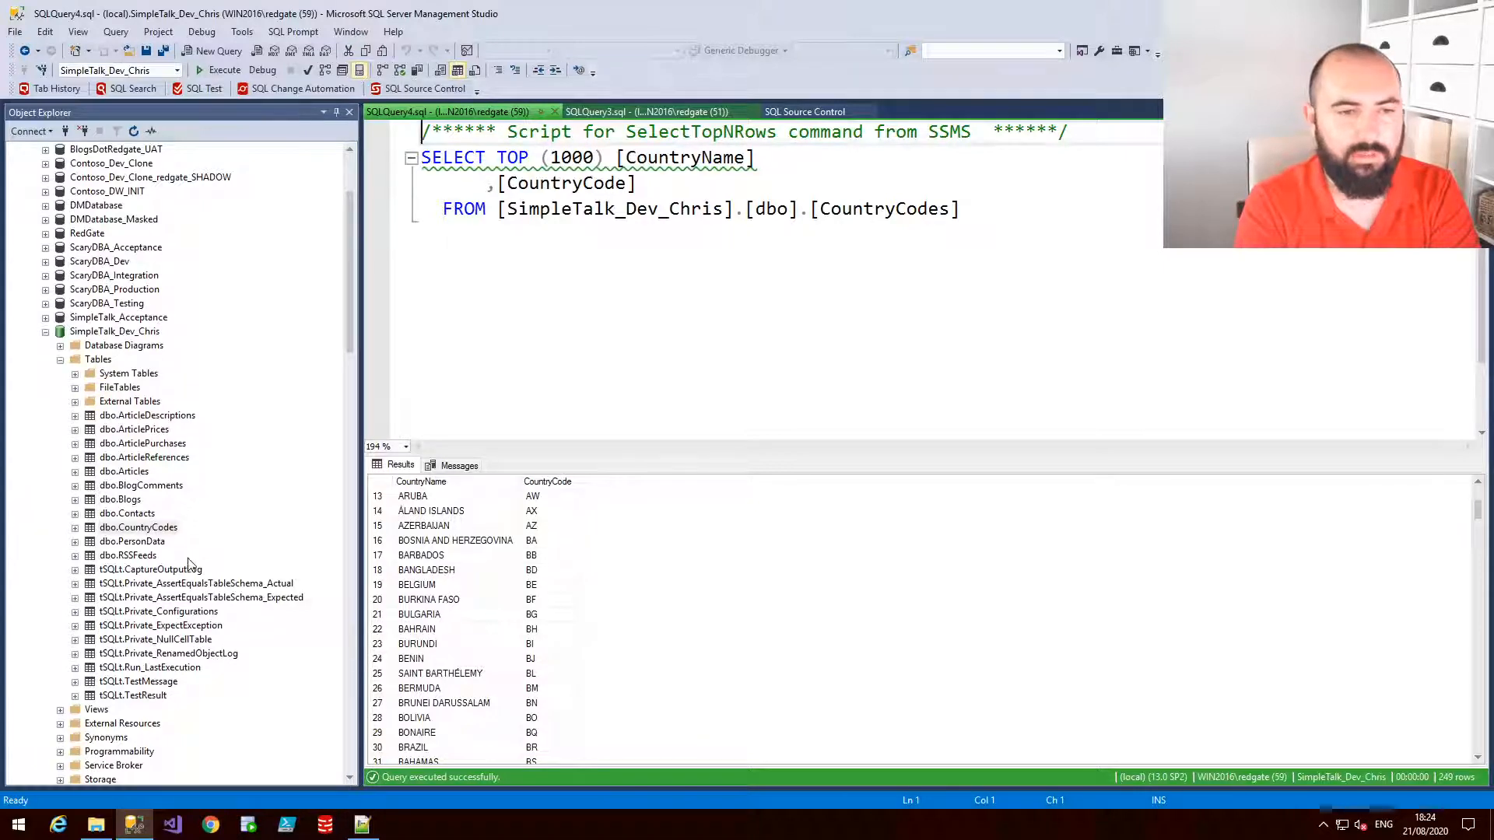
Review which tables are linked as static data for SimpleTalk_Dev_Chris, closing the Link or Unlink Static Data dialog without saving
{"action": "right_click", "coordinate": [153, 529]}
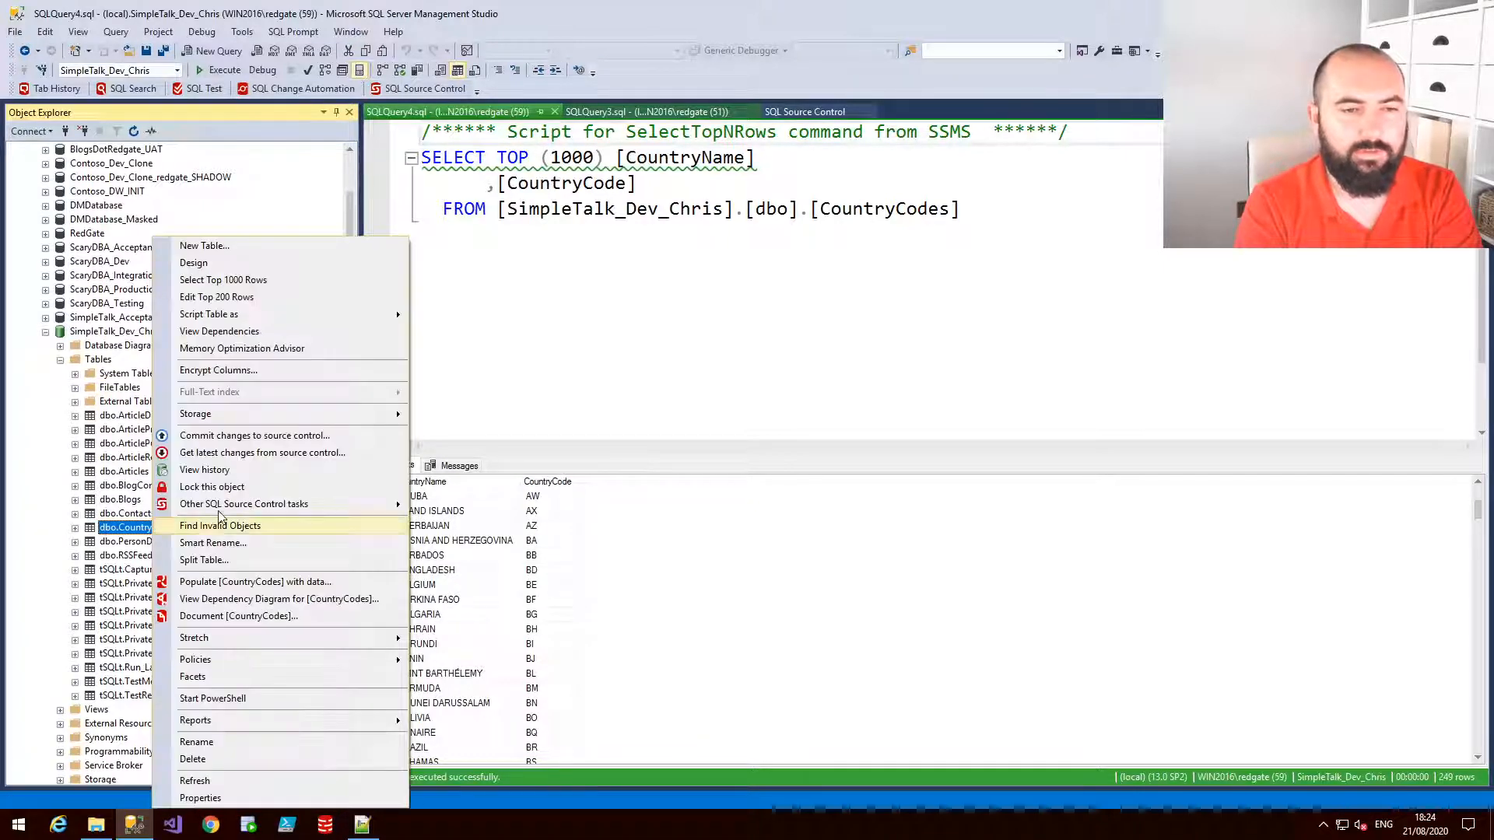
{"action": "mouse_move", "coordinate": [342, 504]}
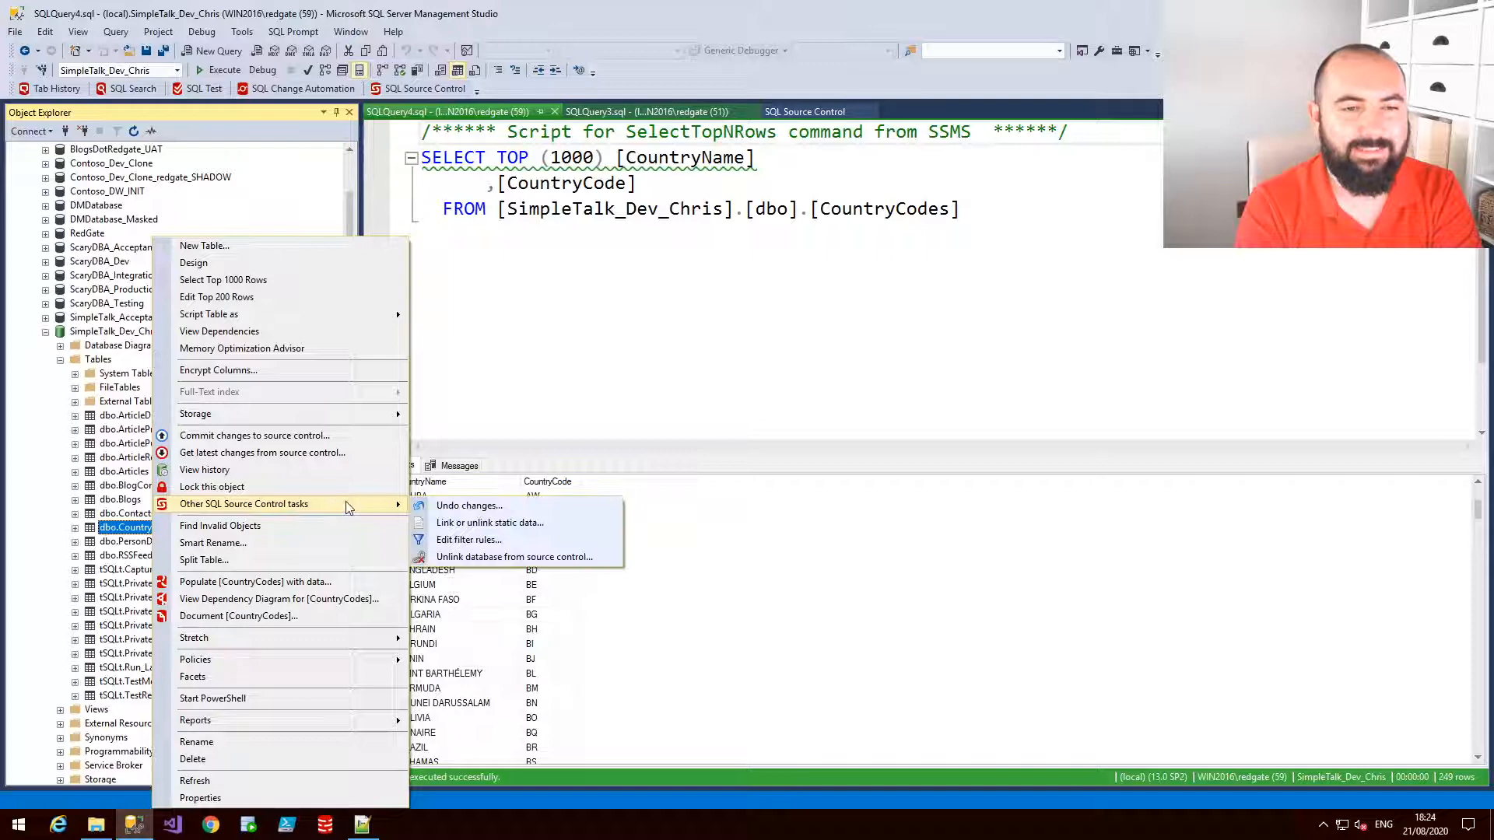
{"action": "left_click", "coordinate": [488, 524]}
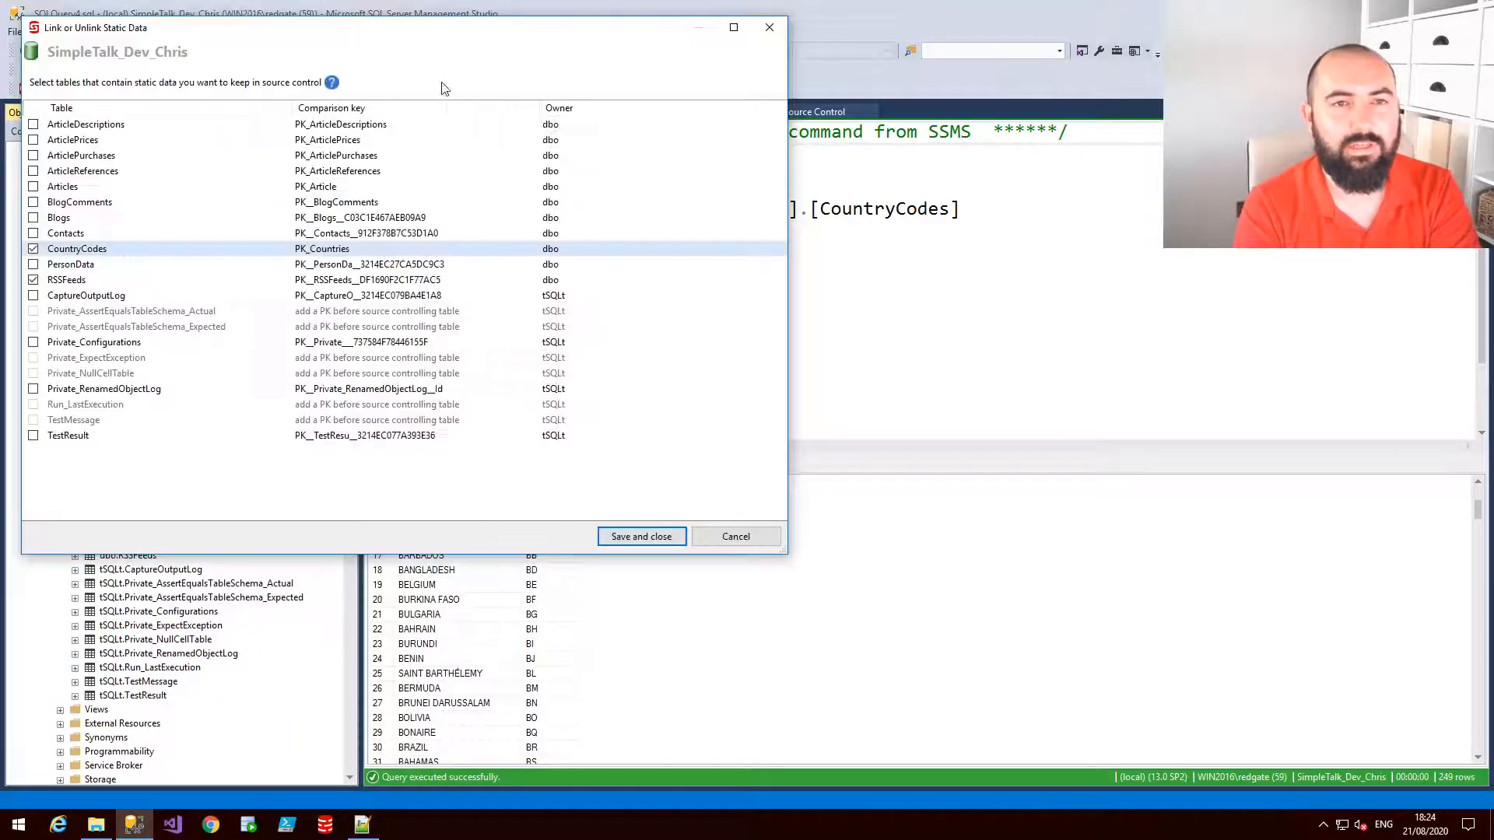
{"action": "left_click_drag", "start_coordinate": [411, 31], "coordinate": [766, 90]}
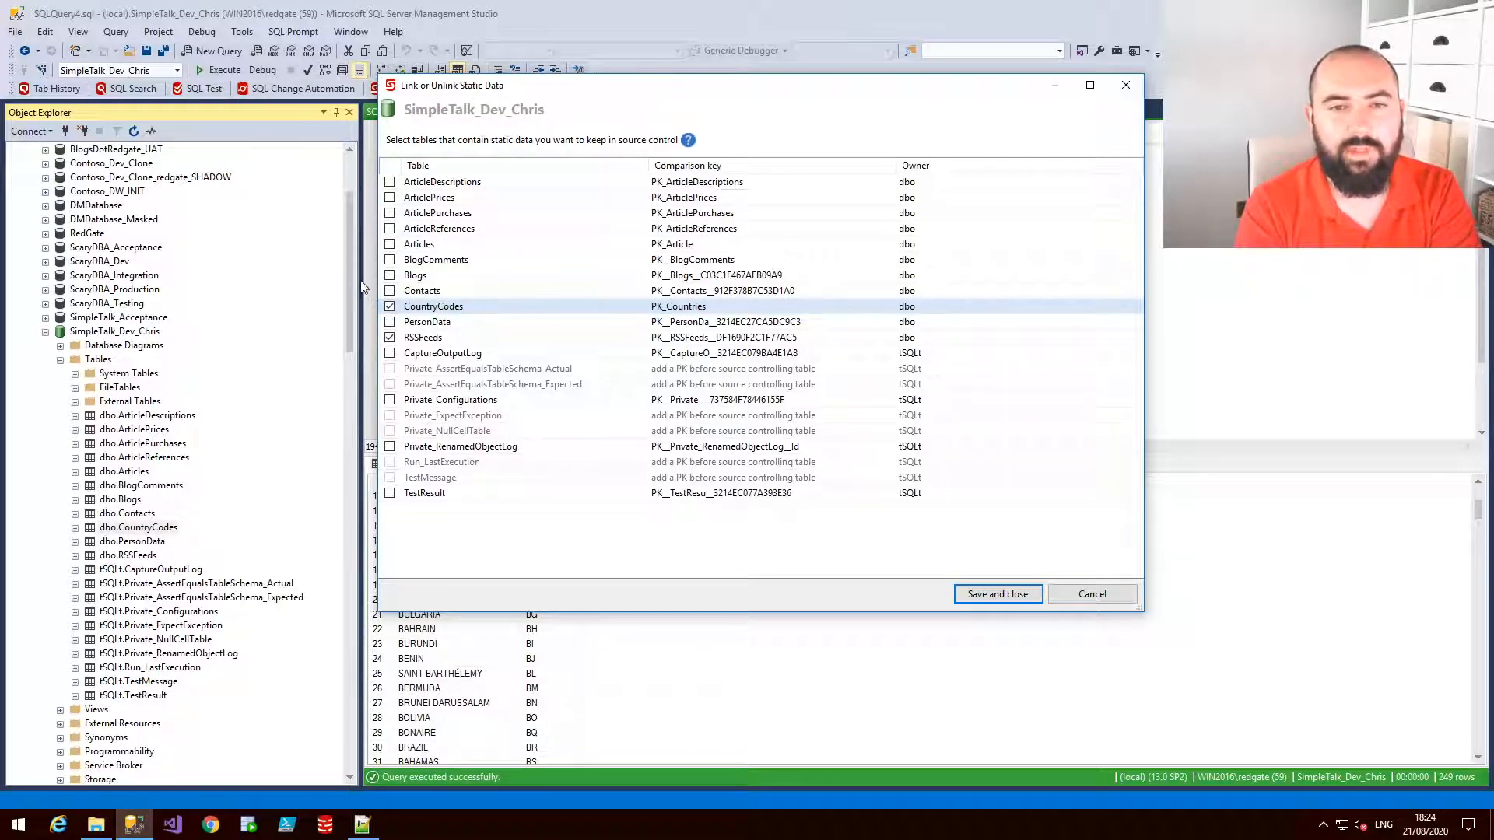
{"action": "left_click", "coordinate": [432, 341]}
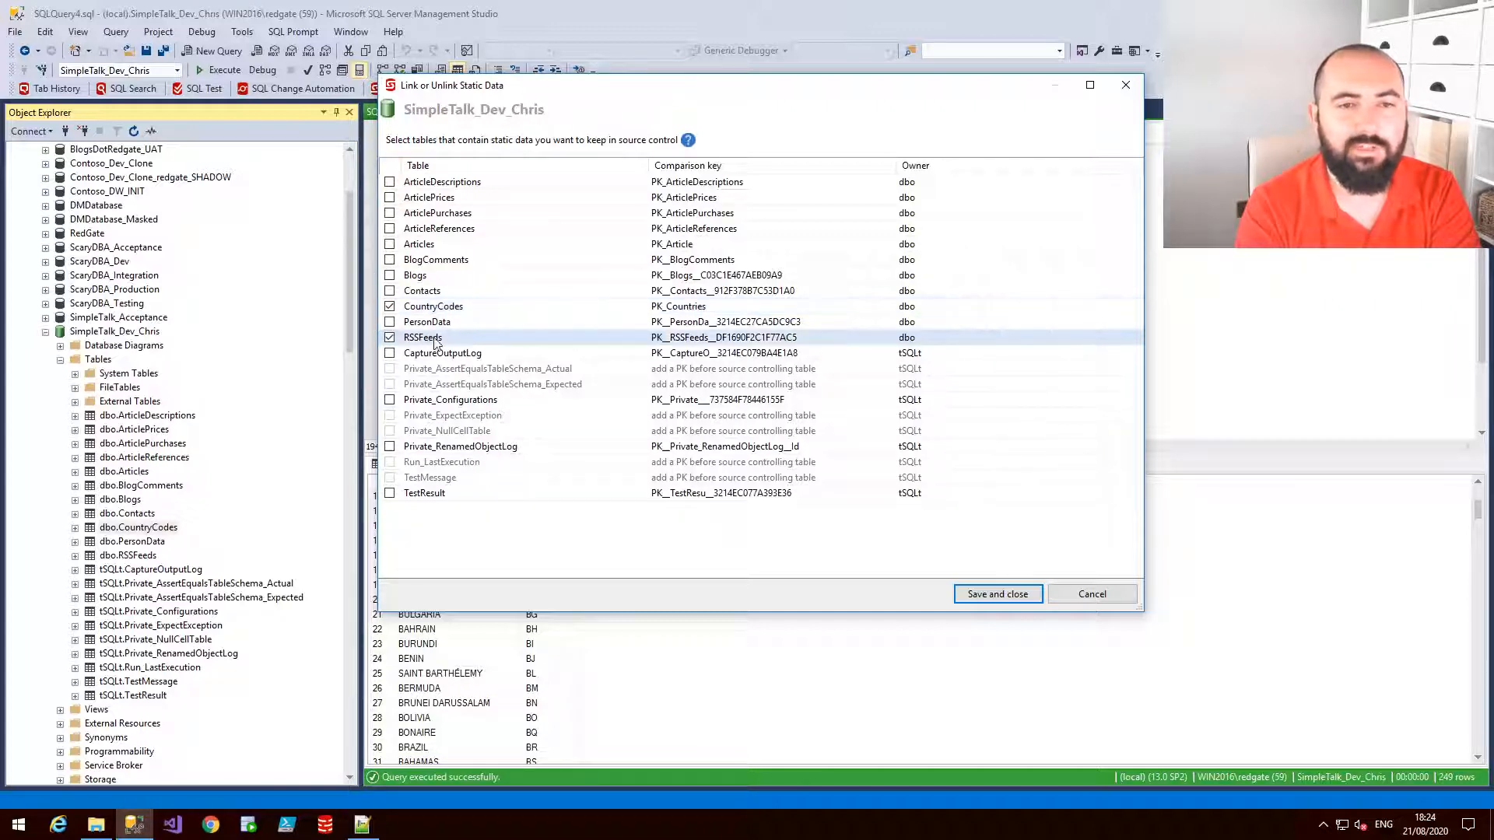
{"action": "left_click", "coordinate": [389, 337]}
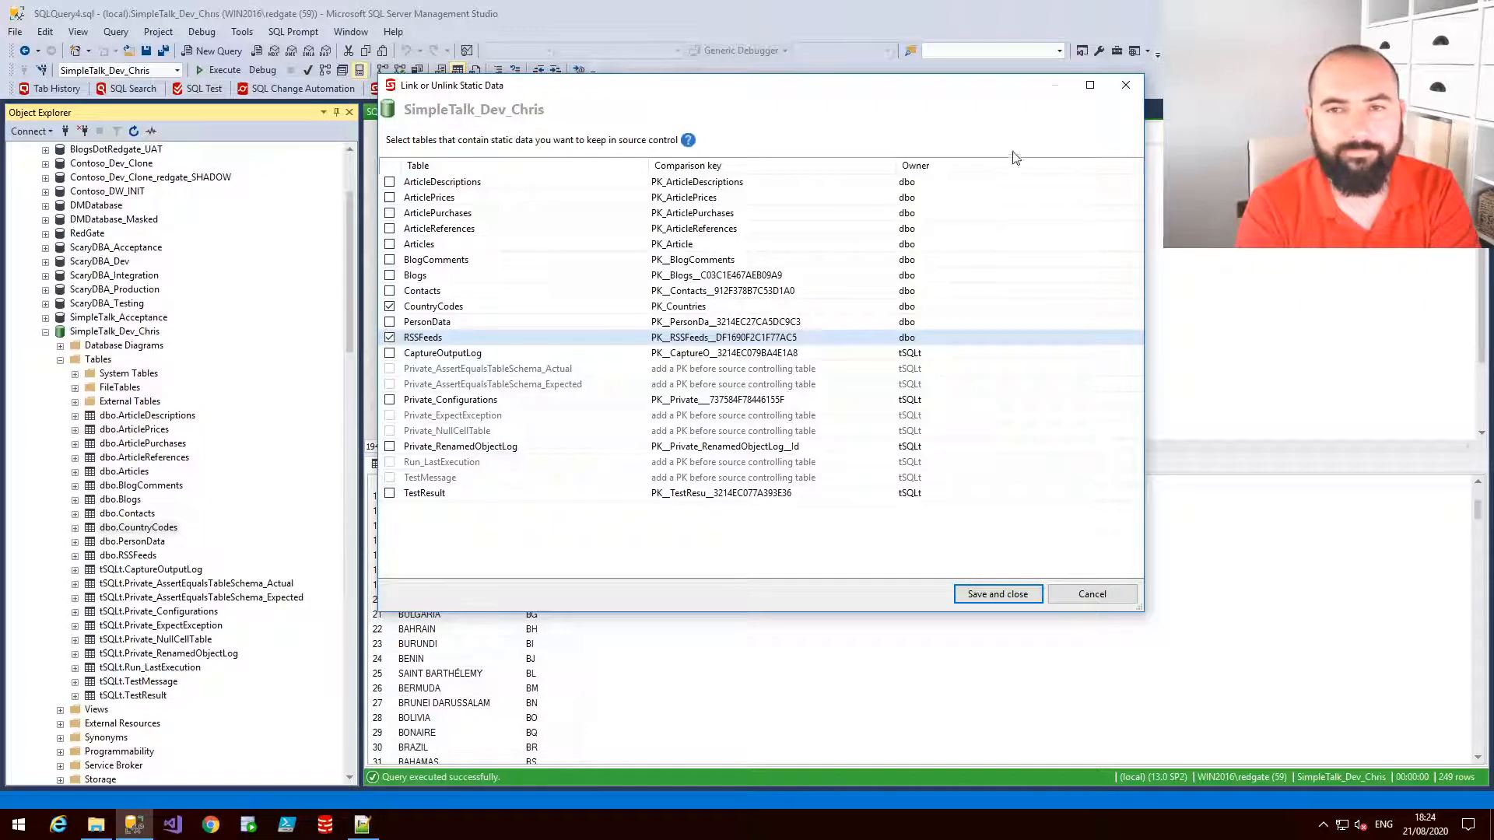
{"action": "left_click", "coordinate": [1126, 86]}
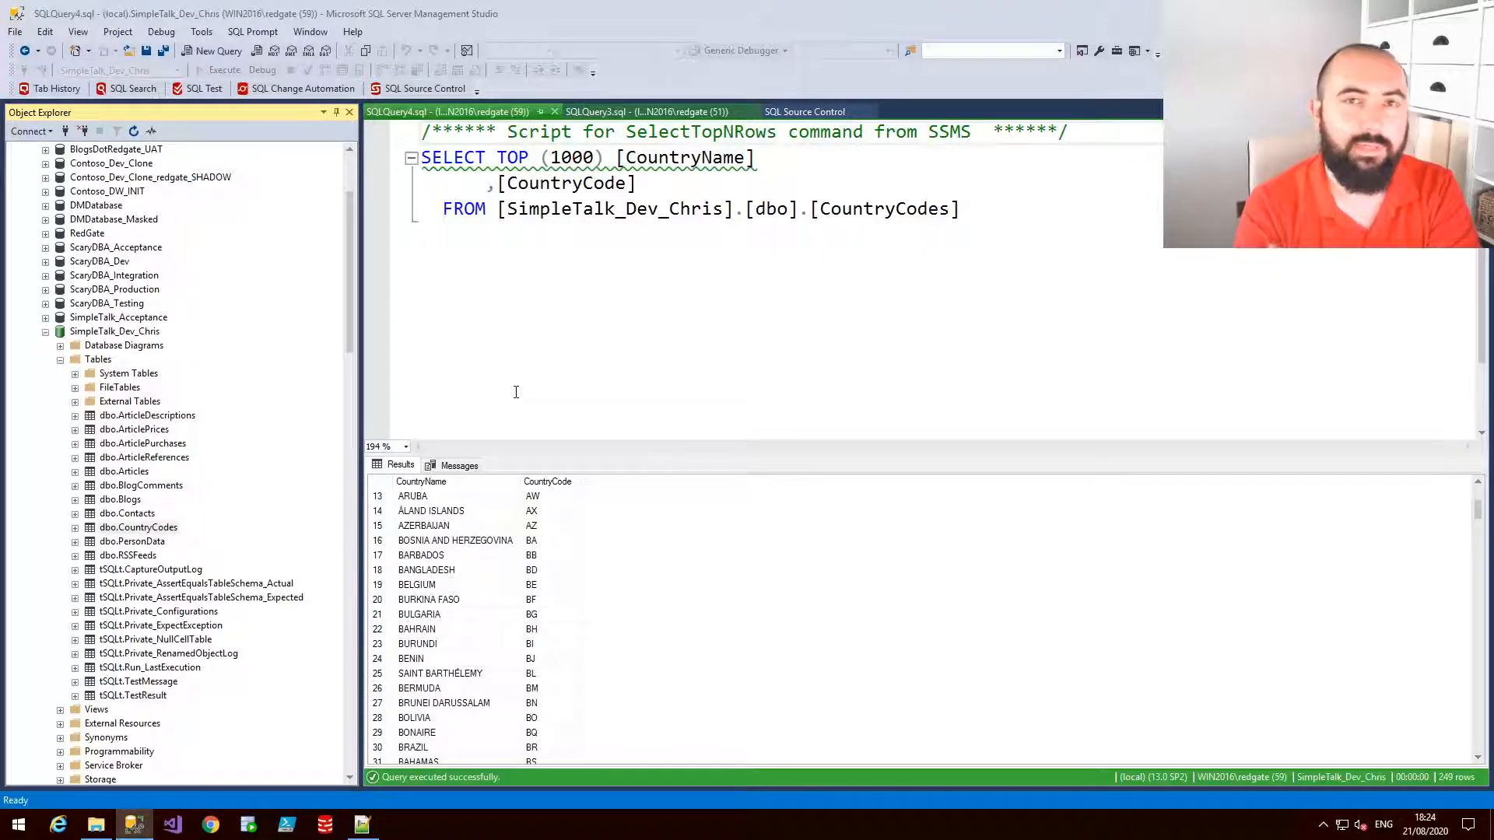
Browse the Tables folders of SimpleTalk_Dev_Chris, SimpleTalk_Dev_Kathi and SimpleTalk_Dev_Steve in Object Explorer
{"action": "left_click", "coordinate": [61, 361]}
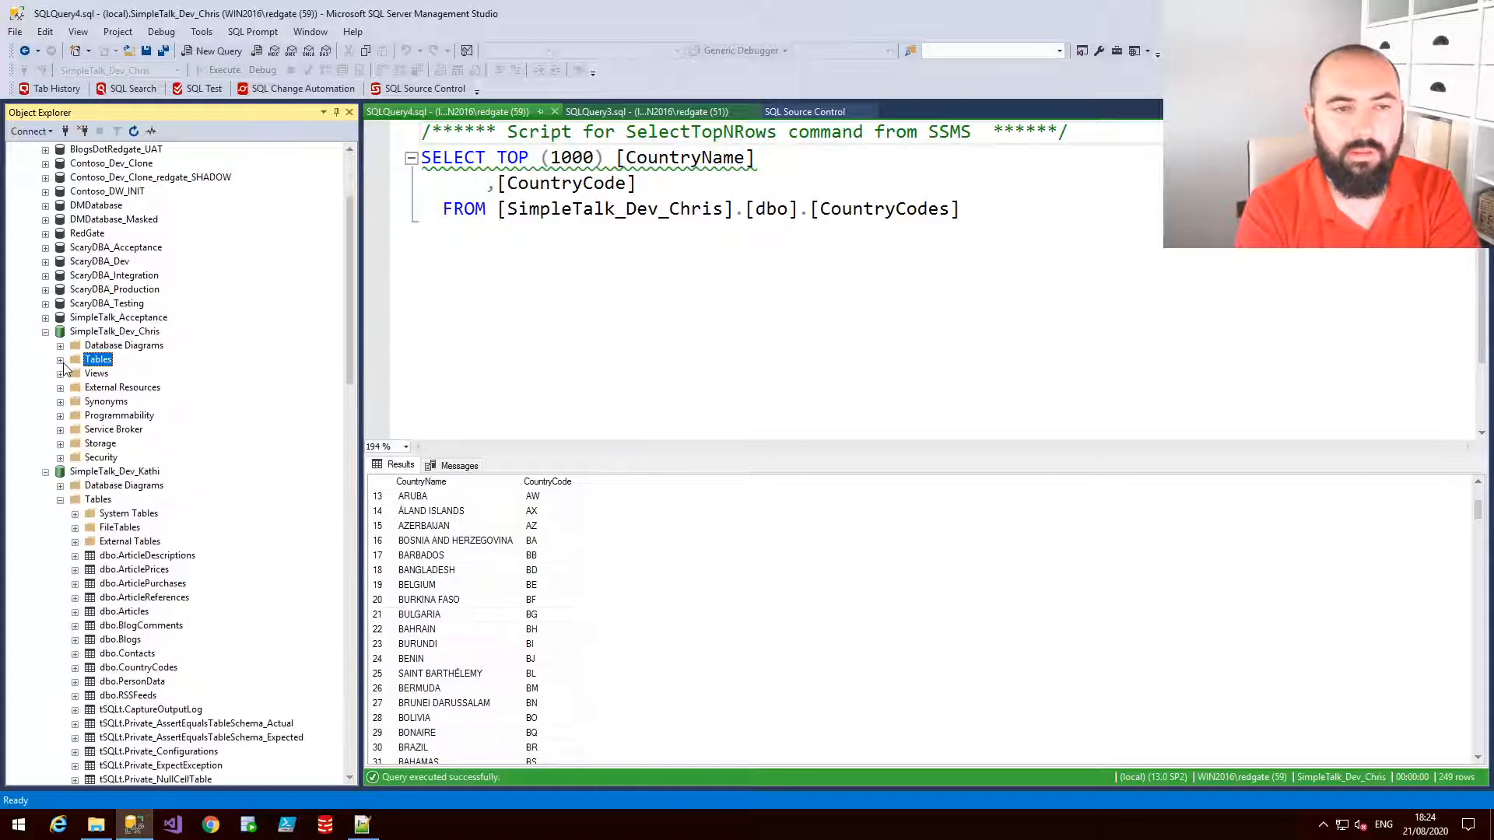
{"action": "left_click", "coordinate": [61, 502]}
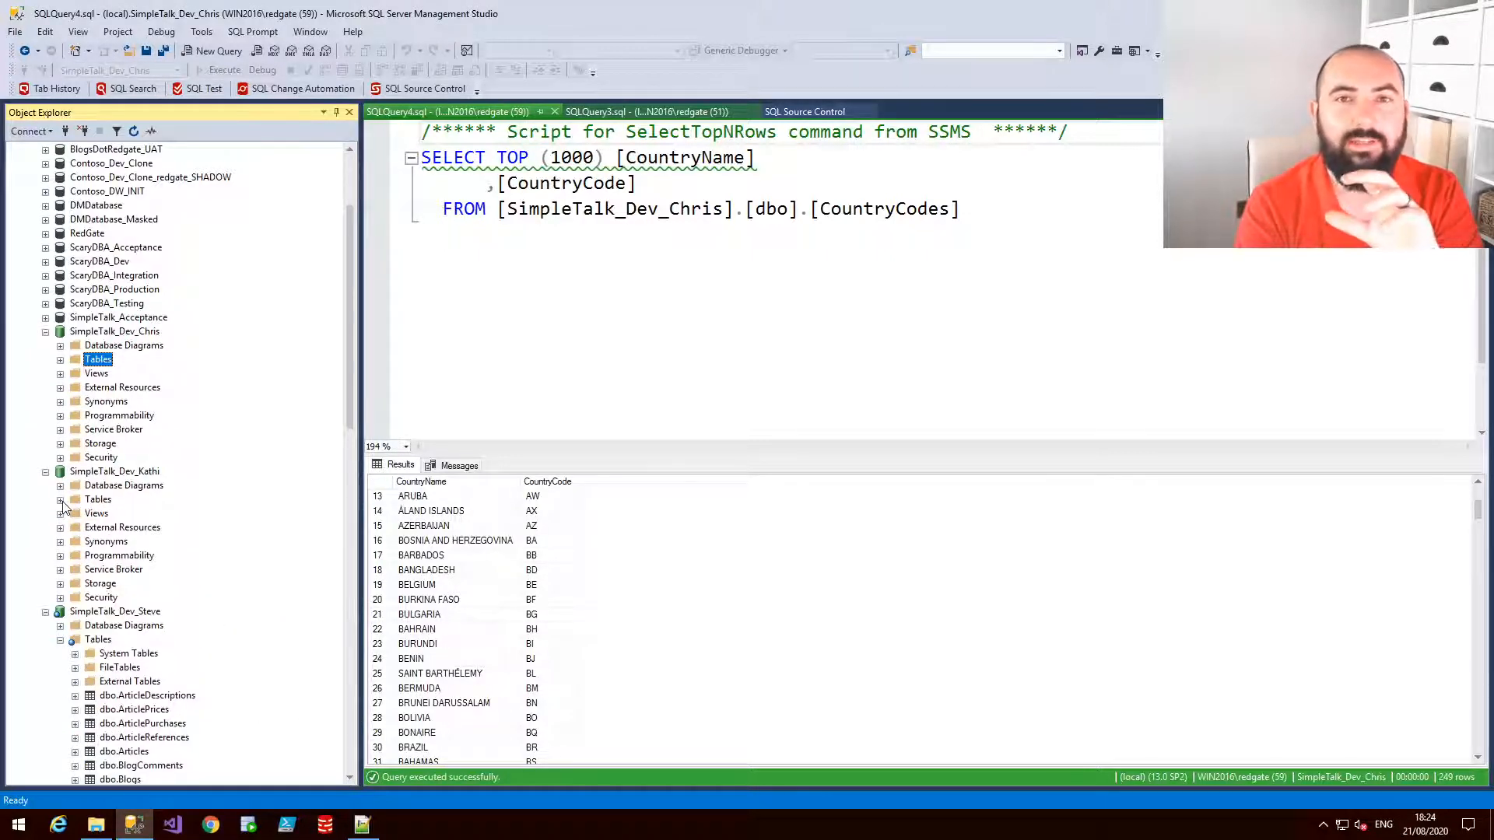
{"action": "left_click", "coordinate": [61, 641]}
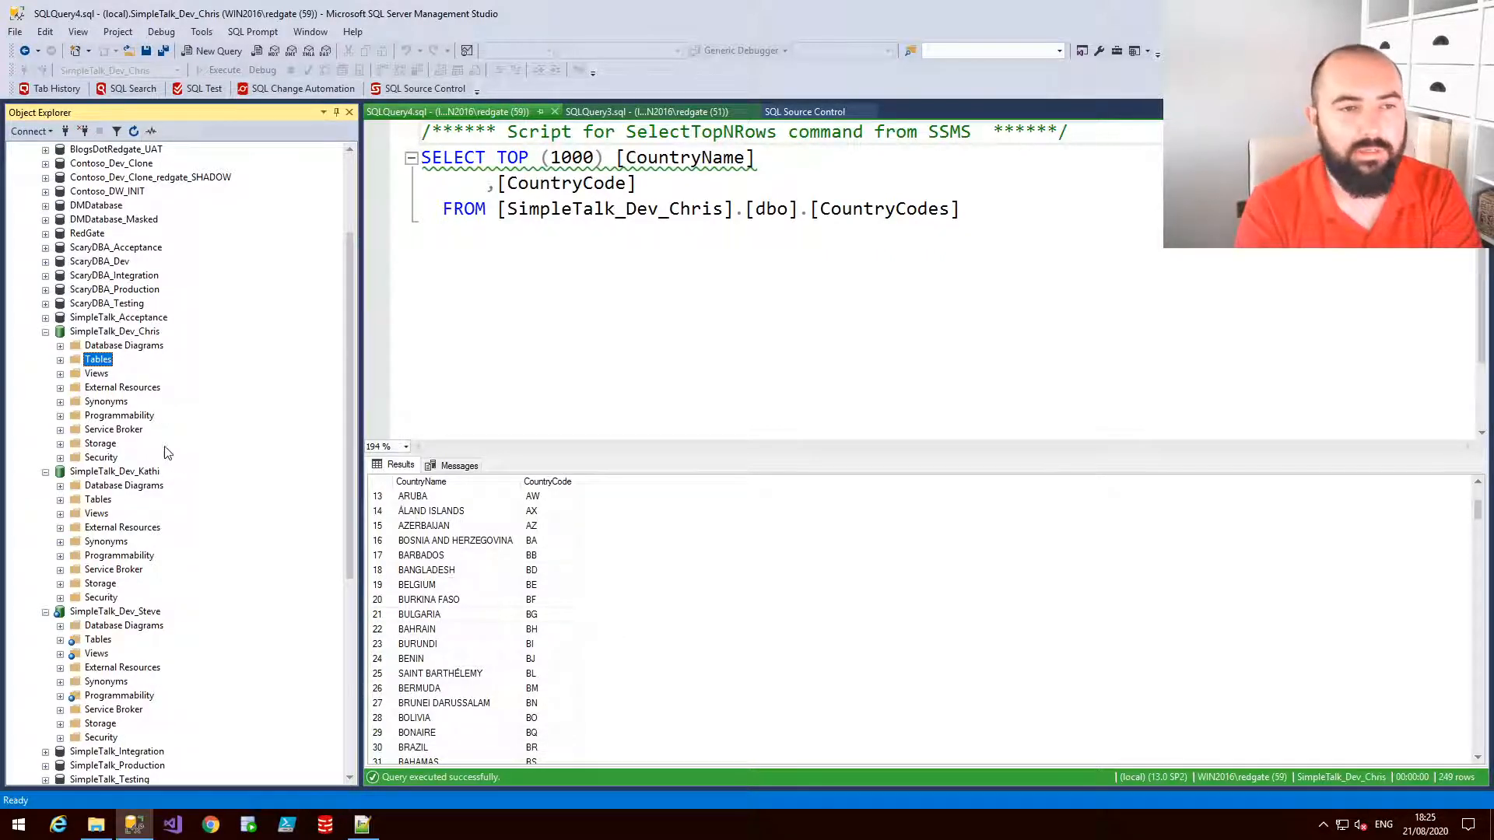
{"action": "left_click", "coordinate": [61, 360]}
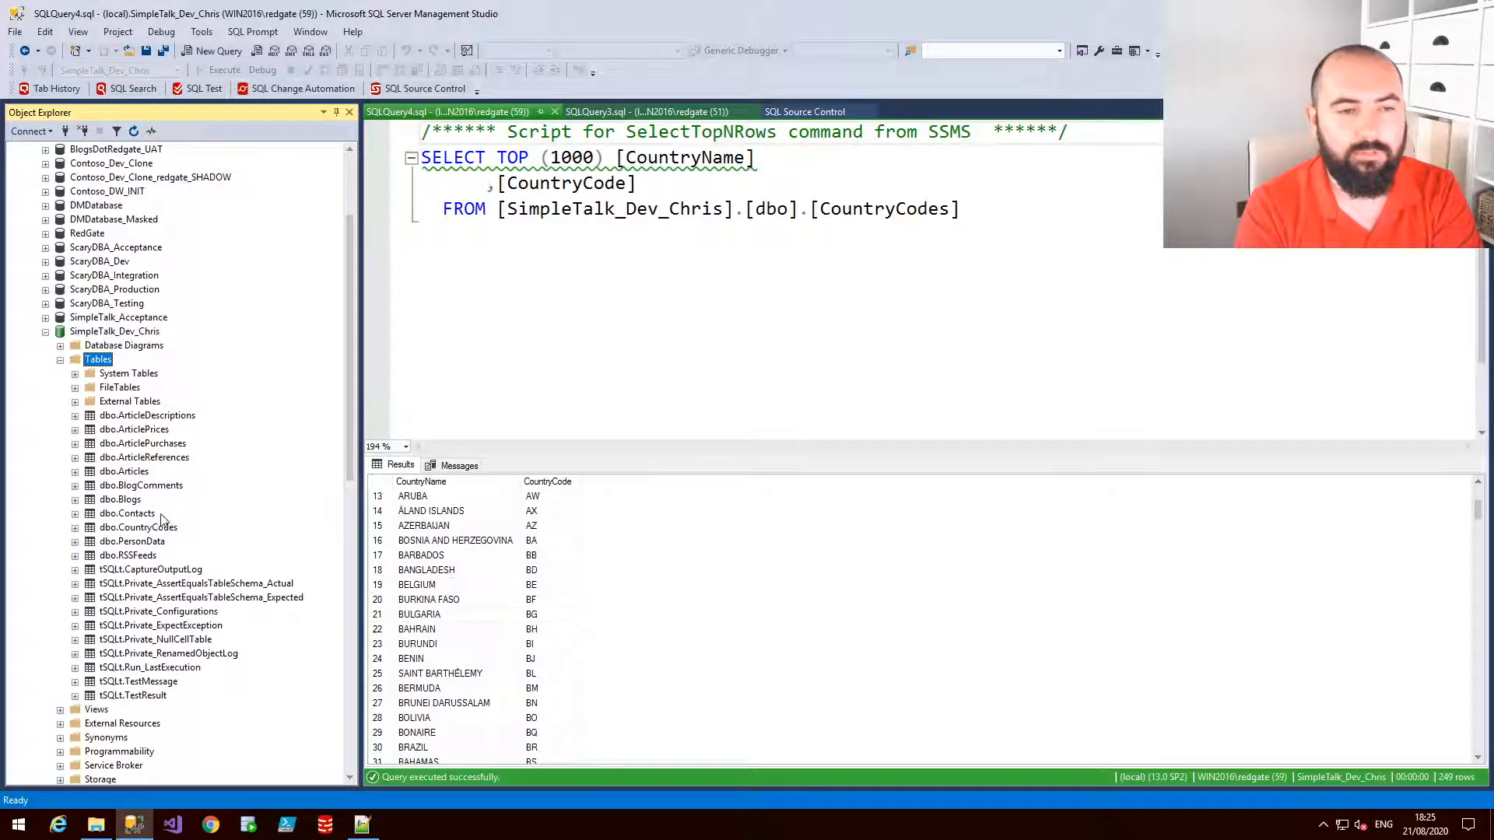
Lock the Contacts table in SimpleTalk_Dev_Chris through SQL Source Control
{"action": "left_click", "coordinate": [144, 515]}
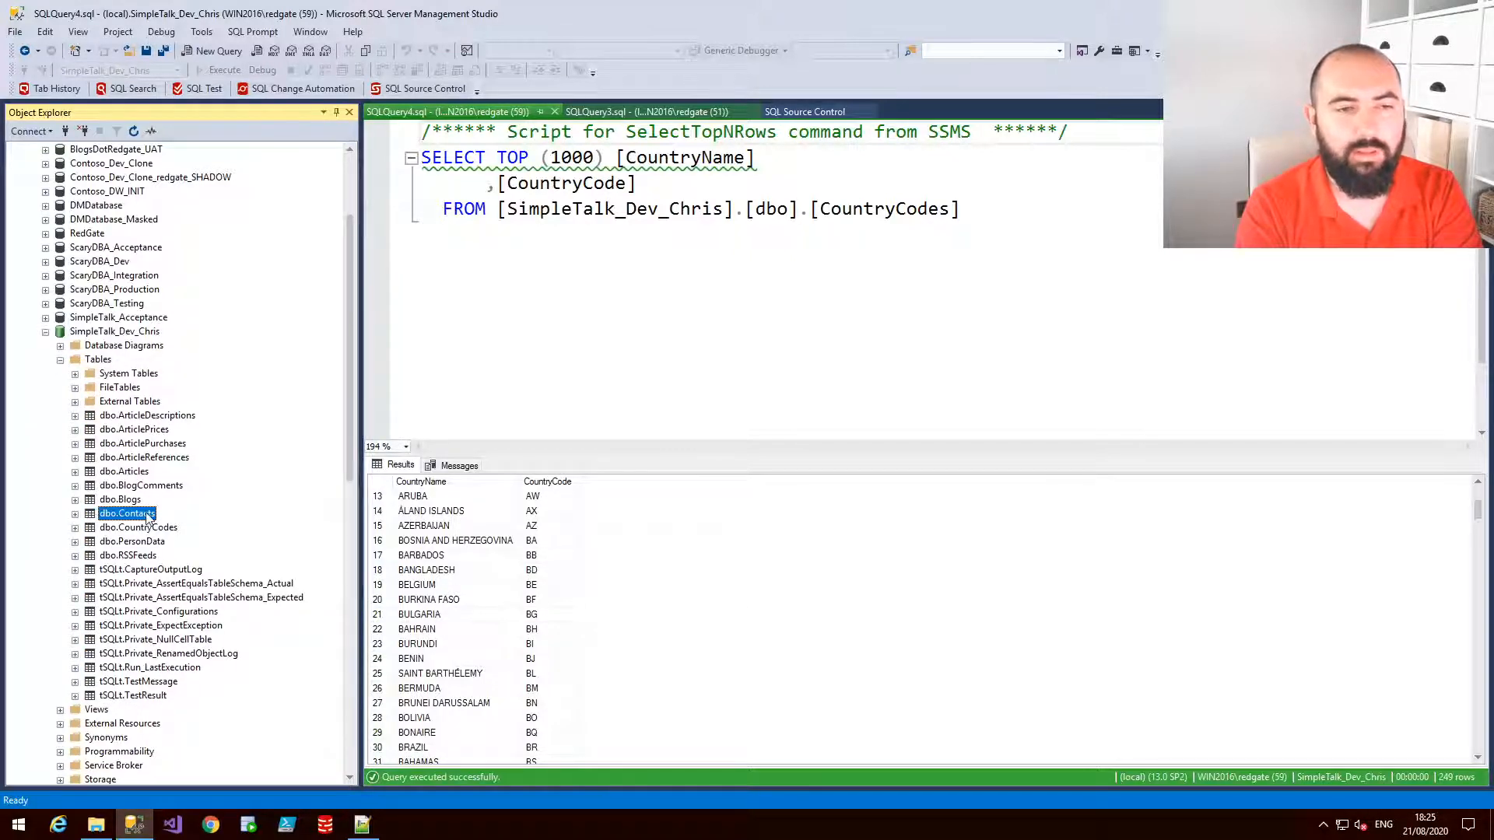
{"action": "right_click", "coordinate": [148, 518]}
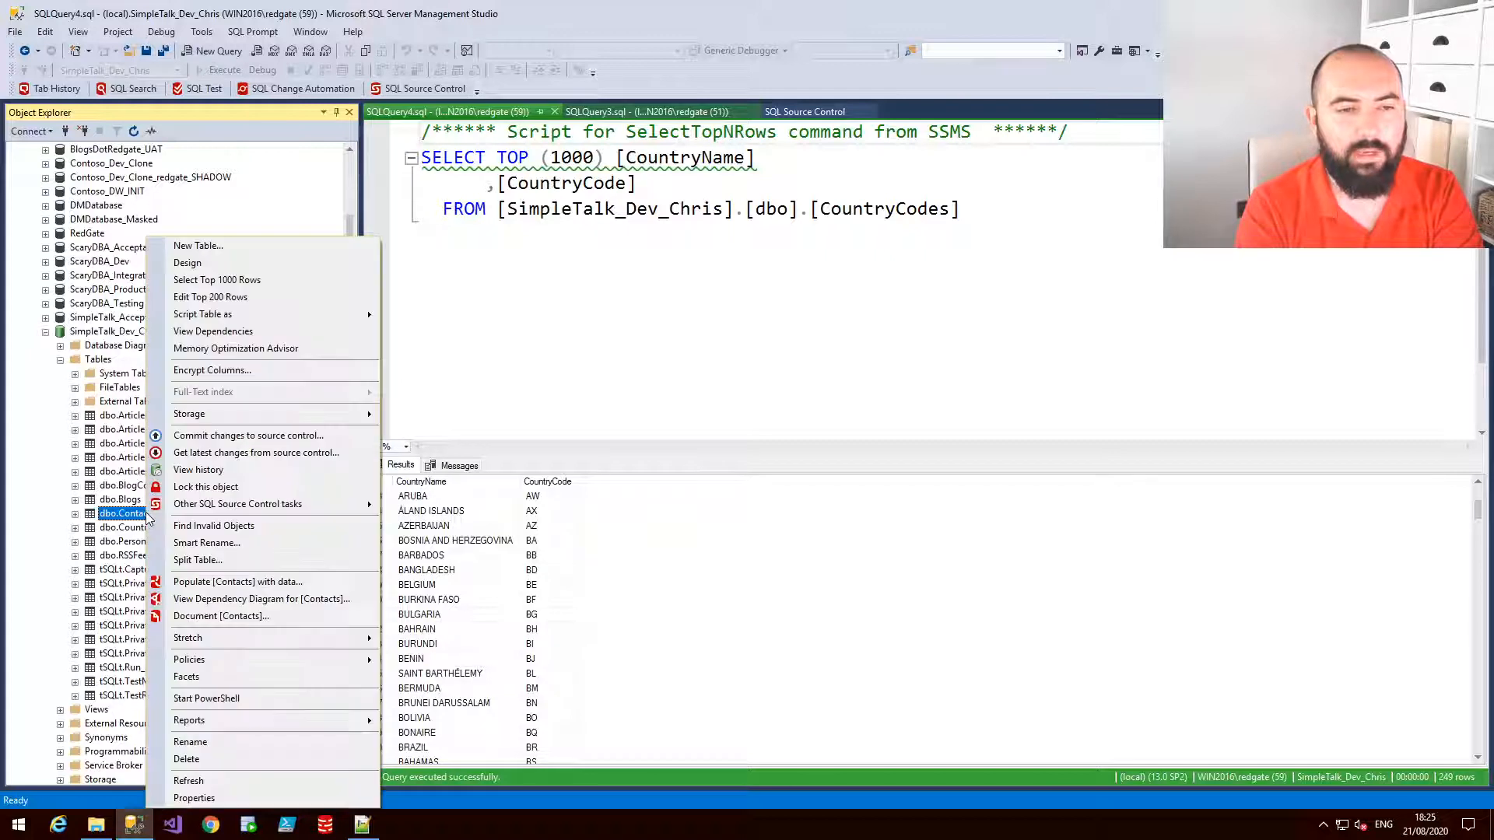
{"action": "left_click", "coordinate": [222, 489]}
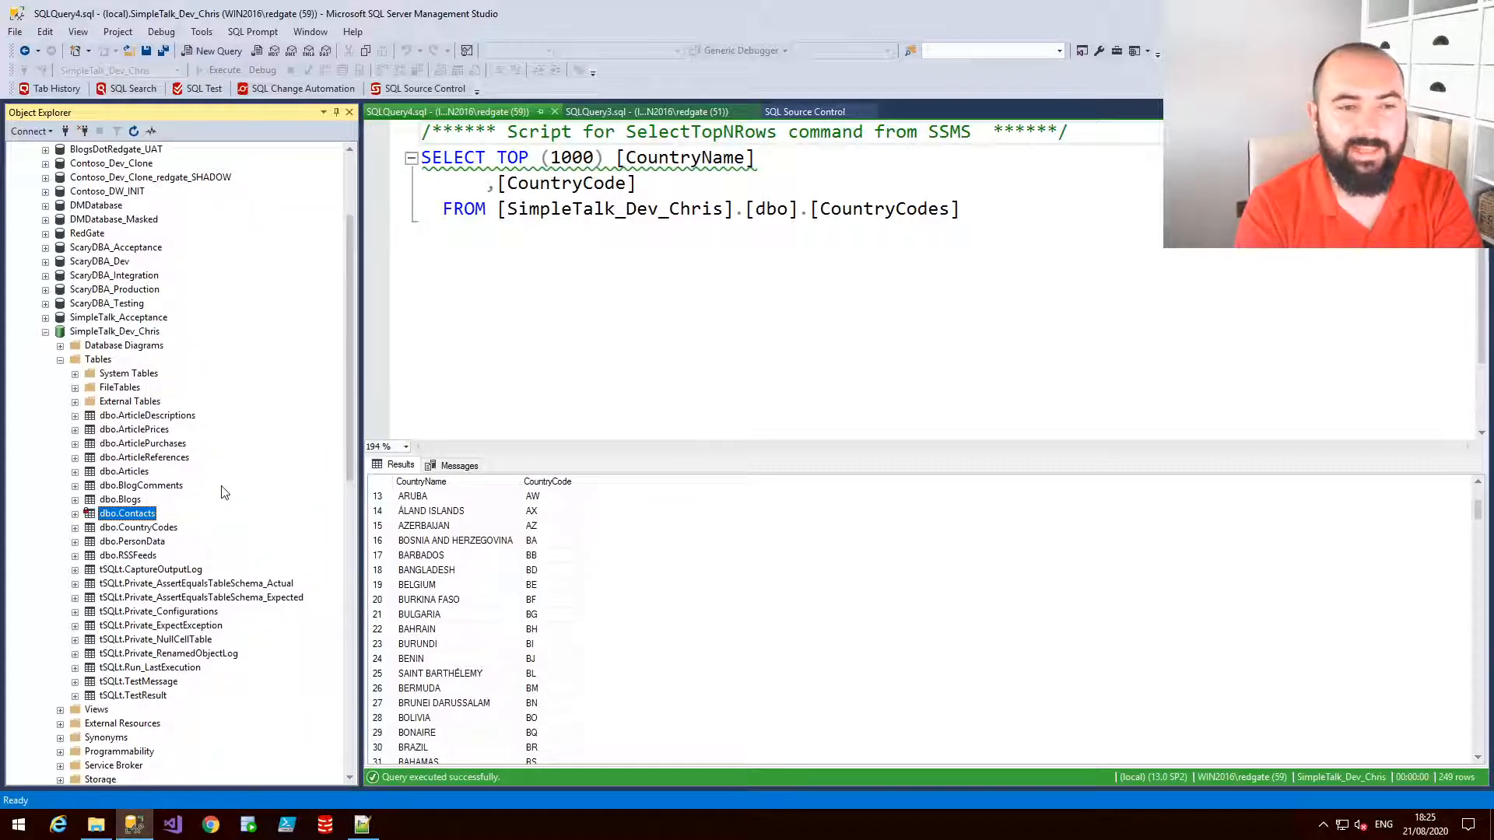